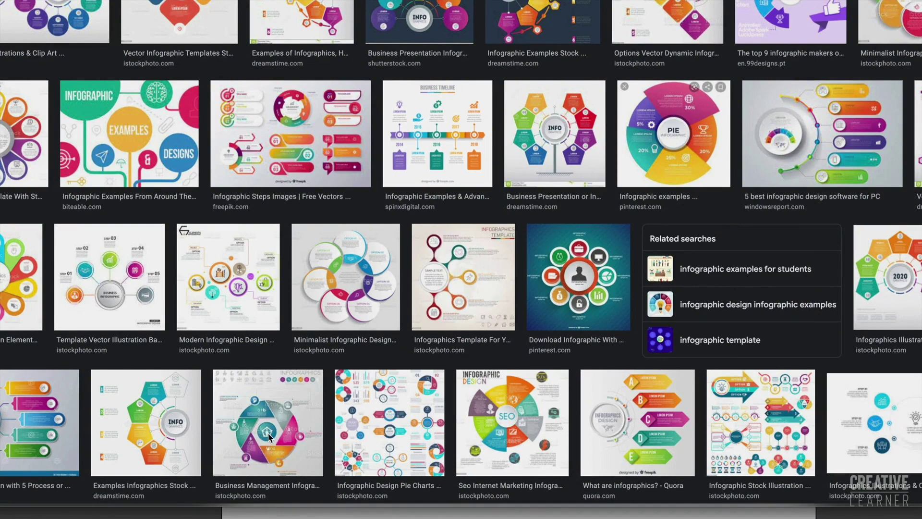
Step: Switch from the Google Images infographic results to Illustrator's blank document
{"action": "key", "text": "super+Tab"}
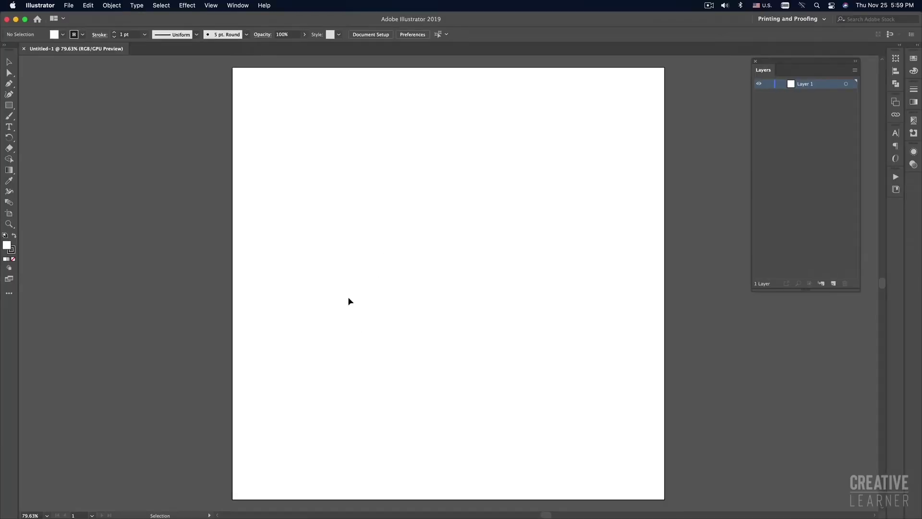
{"action": "left_click", "coordinate": [68, 6]}
{"action": "left_click", "coordinate": [72, 19]}
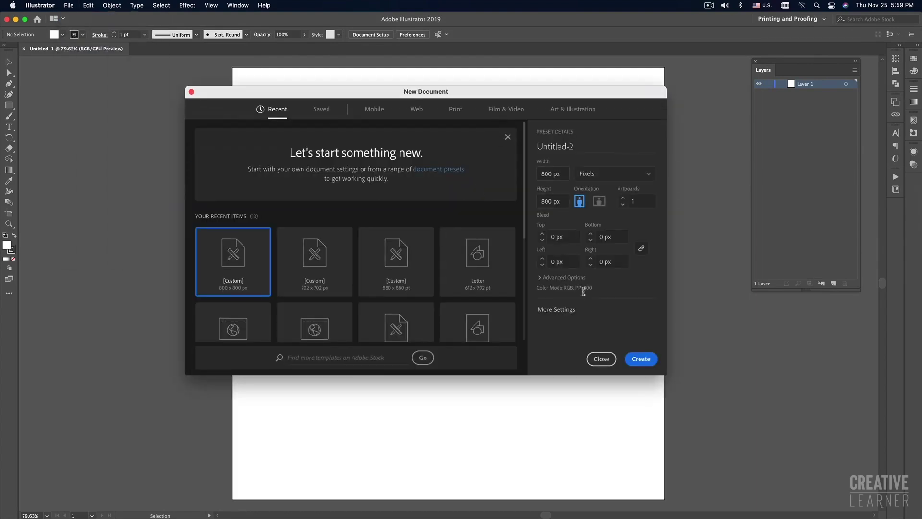
{"action": "left_click", "coordinate": [601, 360]}
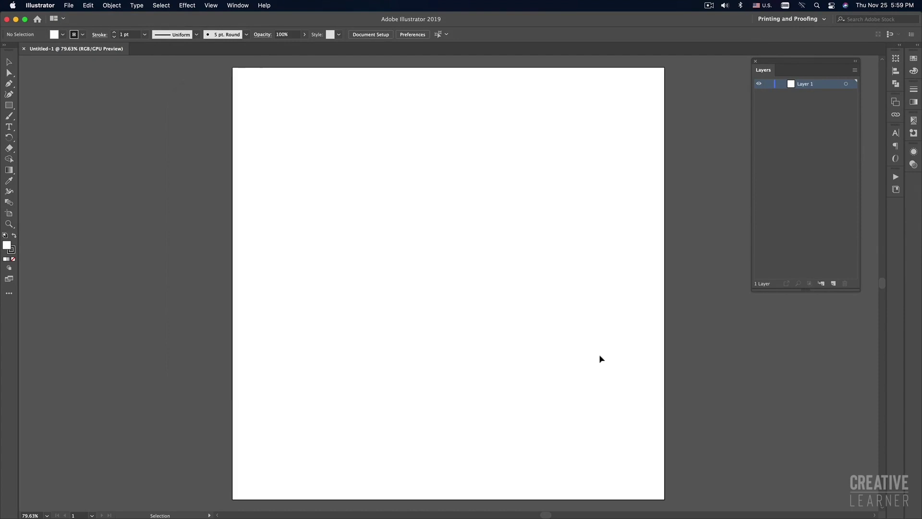
{"action": "key", "text": "super+minus"}
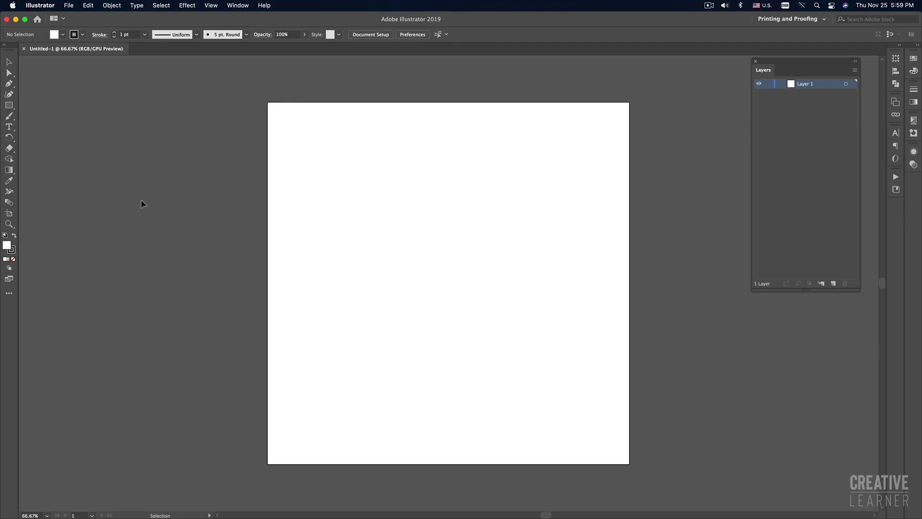
{"action": "key", "text": "super+Tab"}
{"action": "key", "text": "space"}
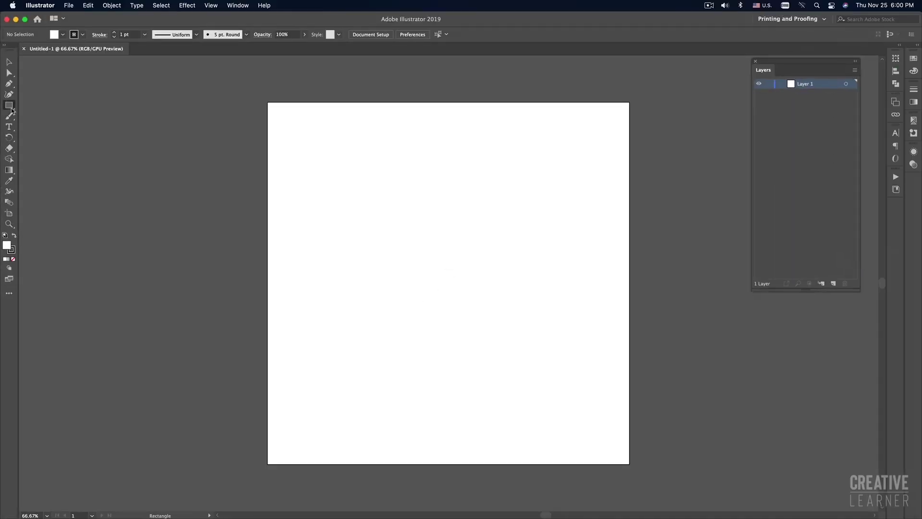
Step: Tear off the Rectangle tool's shape flyout into its own floating tool group
{"action": "mouse_move", "coordinate": [8, 105]}
{"action": "left_mouse_down"}
{"action": "mouse_move", "coordinate": [90, 116]}
{"action": "mouse_move", "coordinate": [101, 126]}
{"action": "left_mouse_up"}
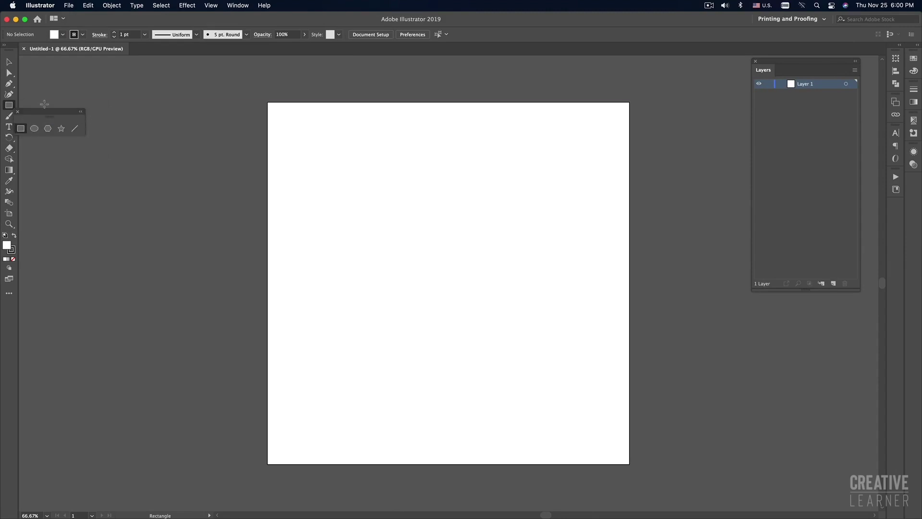
{"action": "mouse_move", "coordinate": [31, 108]}
{"action": "left_mouse_down"}
{"action": "mouse_move", "coordinate": [101, 103]}
{"action": "mouse_move", "coordinate": [78, 103]}
{"action": "left_mouse_up"}
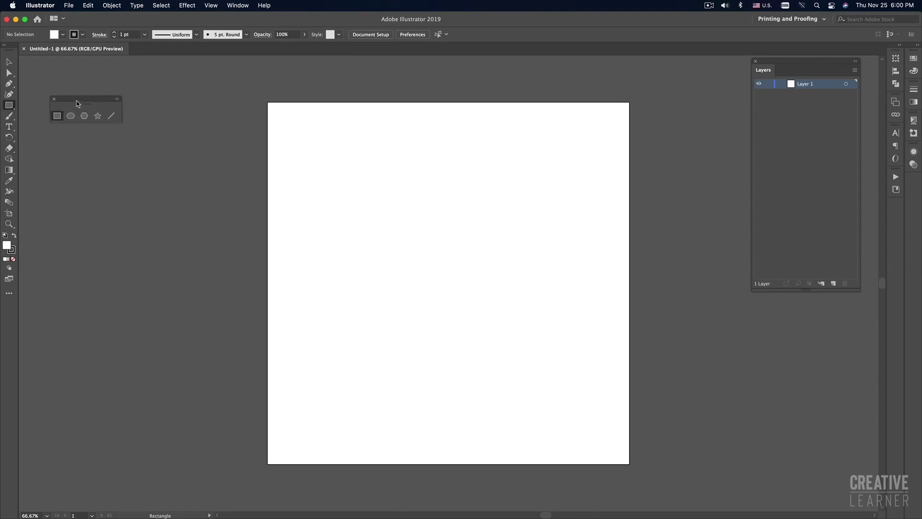
{"action": "left_click_drag", "start_coordinate": [79, 100], "coordinate": [82, 99]}
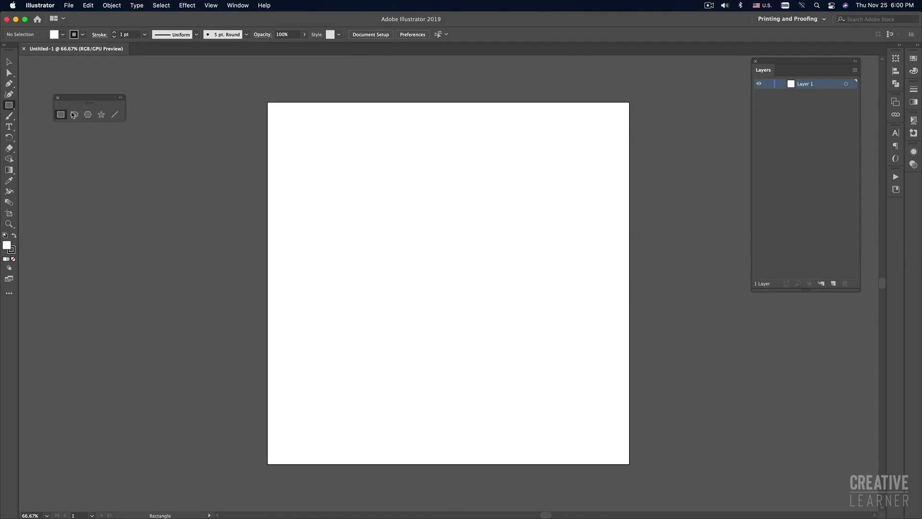
{"action": "left_click", "coordinate": [74, 114]}
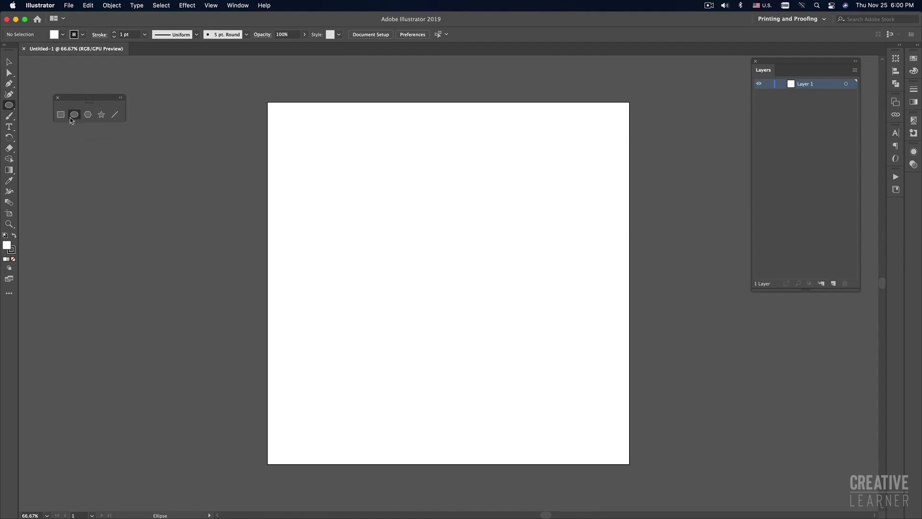
{"action": "left_click", "coordinate": [10, 108]}
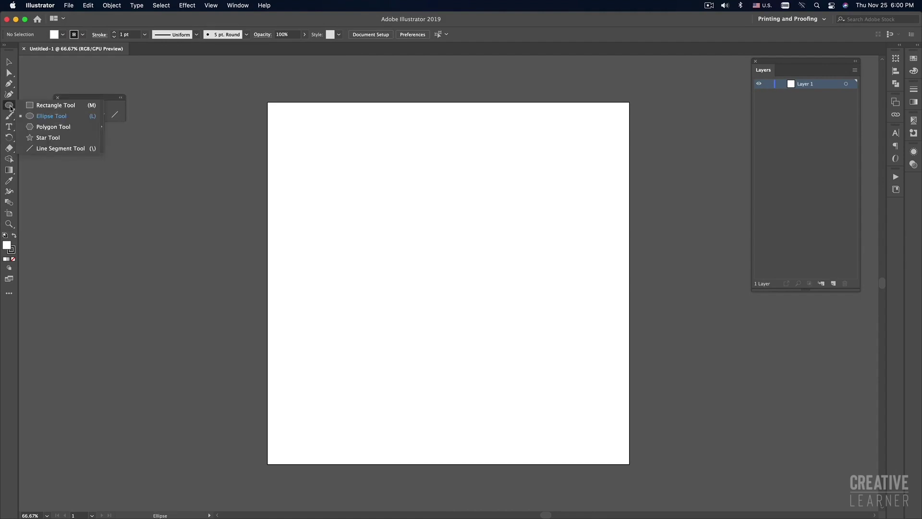
{"action": "left_click", "coordinate": [103, 122]}
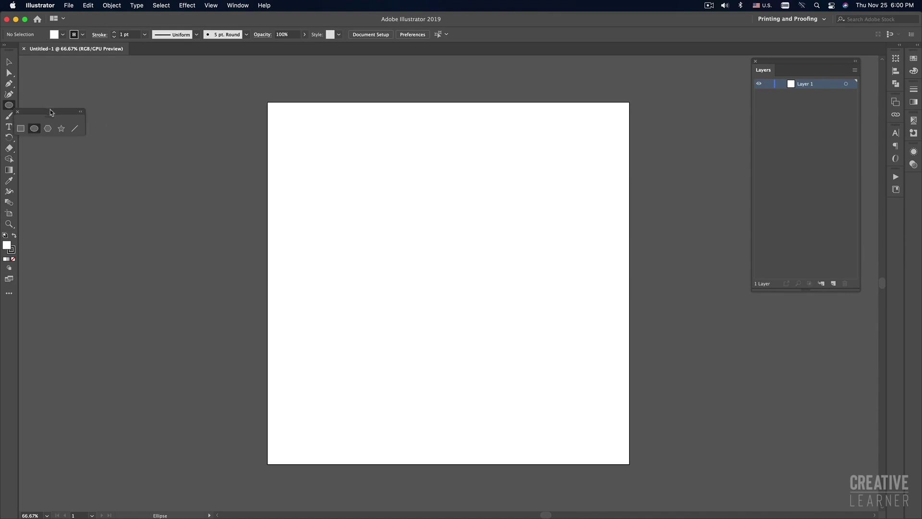
{"action": "left_click_drag", "start_coordinate": [51, 112], "coordinate": [106, 110]}
Step: Draw a practice hexagon on the artboard with the Polygon tool
{"action": "left_click", "coordinate": [103, 127]}
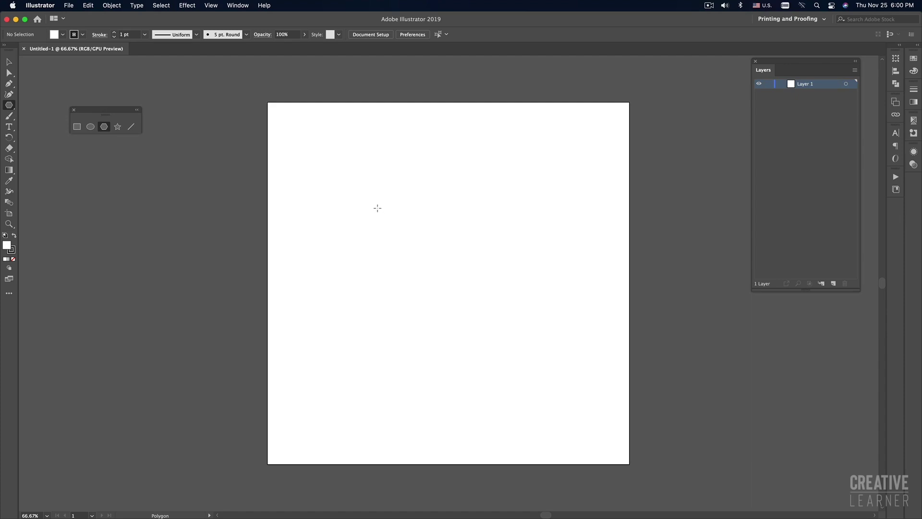
{"action": "mouse_move", "coordinate": [376, 207]}
{"action": "left_mouse_down"}
{"action": "mouse_move", "coordinate": [542, 359]}
{"action": "mouse_move", "coordinate": [482, 278]}
{"action": "mouse_move", "coordinate": [461, 261]}
{"action": "mouse_move", "coordinate": [472, 279]}
{"action": "mouse_move", "coordinate": [440, 262]}
{"action": "mouse_move", "coordinate": [465, 292]}
{"action": "left_mouse_up"}
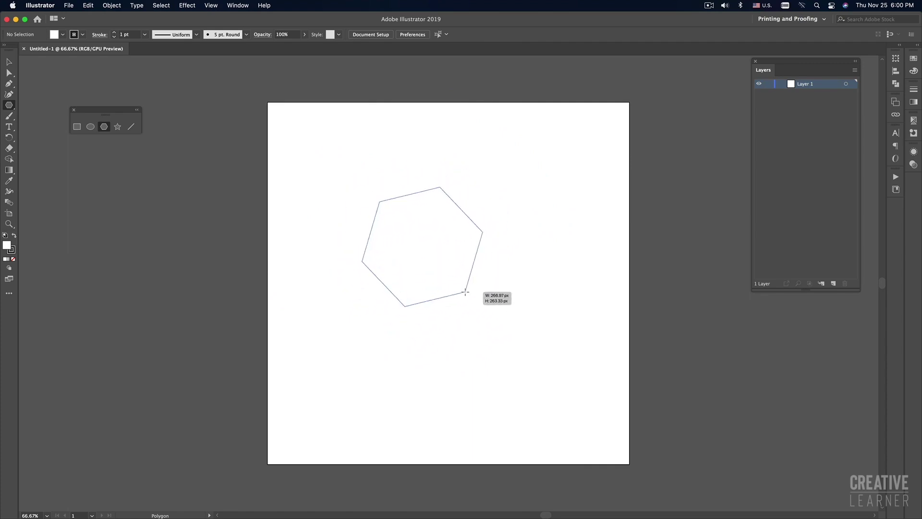
{"action": "mouse_move", "coordinate": [465, 292]}
{"action": "left_mouse_down"}
{"action": "mouse_move", "coordinate": [535, 280]}
{"action": "mouse_move", "coordinate": [413, 268]}
{"action": "mouse_move", "coordinate": [487, 266]}
{"action": "mouse_move", "coordinate": [497, 255]}
{"action": "mouse_move", "coordinate": [495, 274]}
{"action": "mouse_move", "coordinate": [480, 241]}
{"action": "mouse_move", "coordinate": [478, 323]}
{"action": "mouse_move", "coordinate": [466, 278]}
{"action": "mouse_move", "coordinate": [492, 274]}
{"action": "mouse_move", "coordinate": [393, 259]}
{"action": "mouse_move", "coordinate": [531, 274]}
{"action": "mouse_move", "coordinate": [411, 282]}
{"action": "mouse_move", "coordinate": [517, 290]}
{"action": "mouse_move", "coordinate": [500, 295]}
{"action": "mouse_move", "coordinate": [366, 270]}
{"action": "mouse_move", "coordinate": [529, 308]}
{"action": "mouse_move", "coordinate": [449, 305]}
{"action": "mouse_move", "coordinate": [479, 308]}
{"action": "left_mouse_up"}
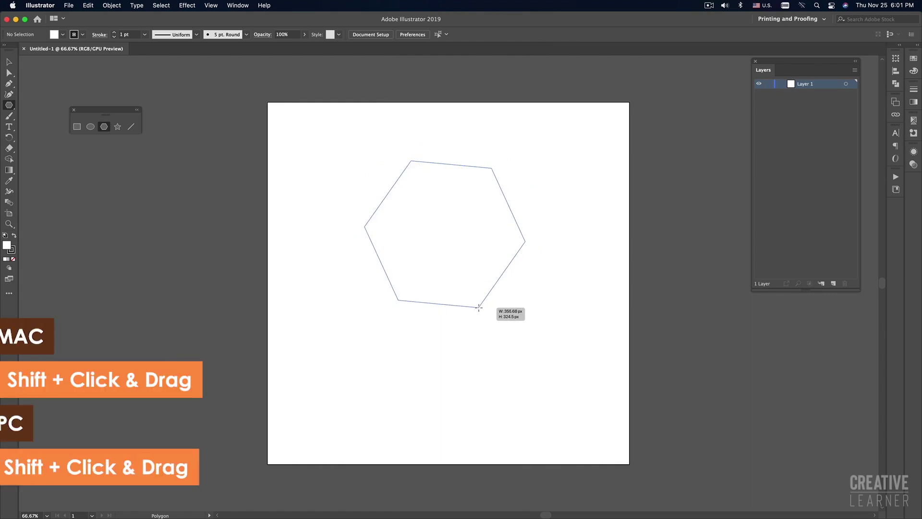
{"action": "mouse_move", "coordinate": [479, 307]}
{"action": "left_mouse_down"}
{"action": "mouse_move", "coordinate": [474, 282]}
{"action": "mouse_move", "coordinate": [490, 314]}
{"action": "mouse_move", "coordinate": [523, 238]}
{"action": "mouse_move", "coordinate": [499, 186]}
{"action": "mouse_move", "coordinate": [505, 199]}
{"action": "mouse_move", "coordinate": [480, 187]}
{"action": "left_mouse_up"}
{"action": "mouse_move", "coordinate": [521, 200]}
{"action": "left_mouse_down"}
{"action": "mouse_move", "coordinate": [510, 194]}
{"action": "mouse_move", "coordinate": [507, 221]}
{"action": "left_mouse_up"}
{"action": "key", "text": "v"}
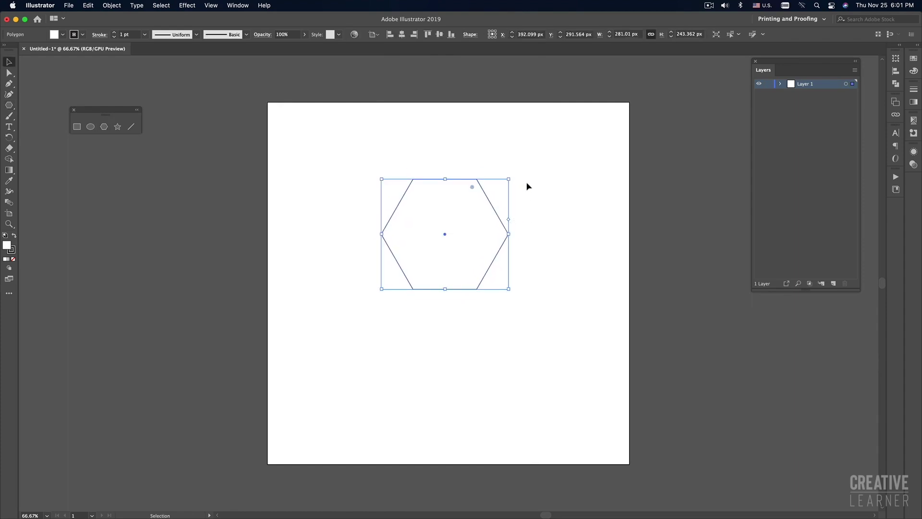
Step: Rotate the practice hexagon 90° so a point faces up, then delete it
{"action": "left_click", "coordinate": [521, 188]}
{"action": "left_click", "coordinate": [434, 235]}
{"action": "left_click_drag", "start_coordinate": [512, 176], "coordinate": [395, 170]}
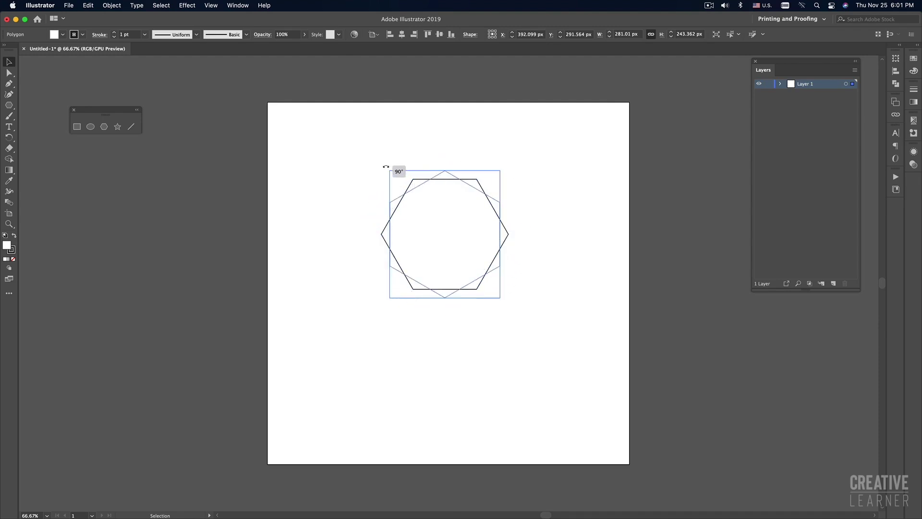
{"action": "left_click", "coordinate": [556, 219]}
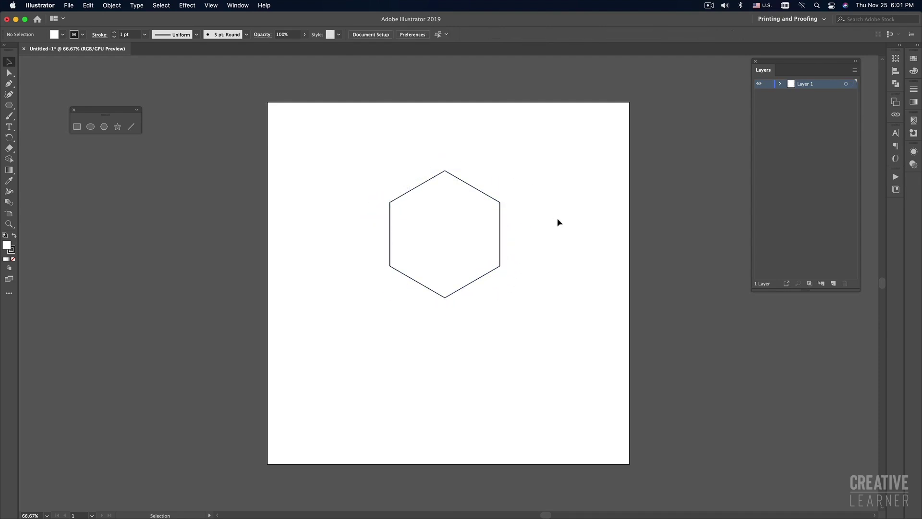
{"action": "left_click_drag", "start_coordinate": [505, 182], "coordinate": [473, 228]}
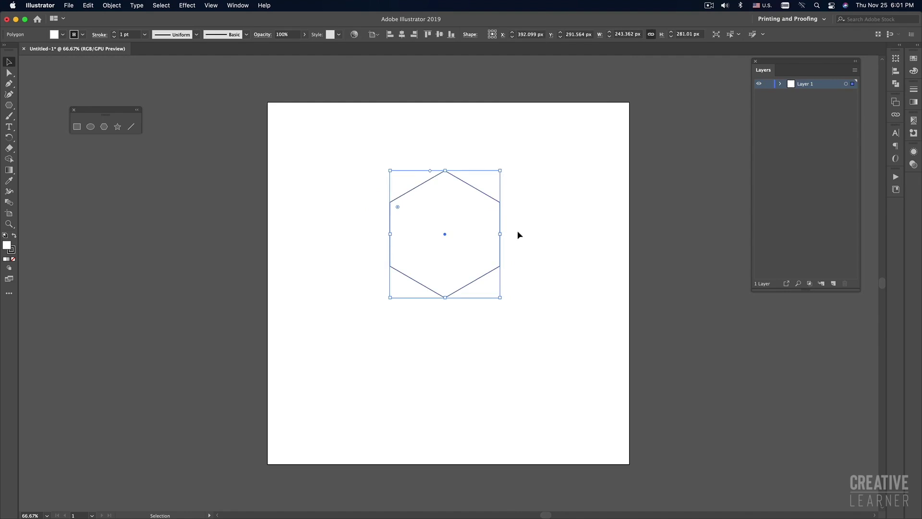
{"action": "key", "text": "Delete"}
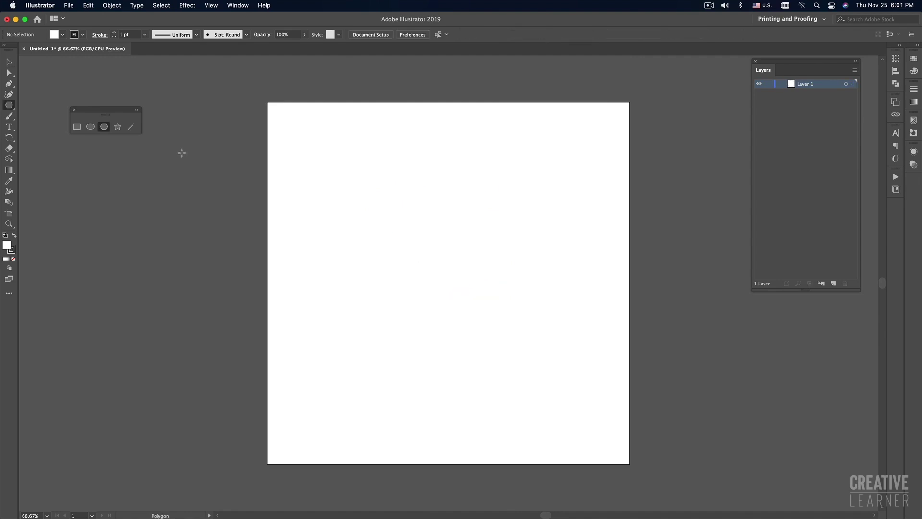
Step: Create a trial polygon from the Polygon dialog, then delete the resulting octagon
{"action": "left_click", "coordinate": [103, 126]}
{"action": "left_click", "coordinate": [431, 268]}
{"action": "left_click_drag", "start_coordinate": [374, 124], "coordinate": [469, 182]}
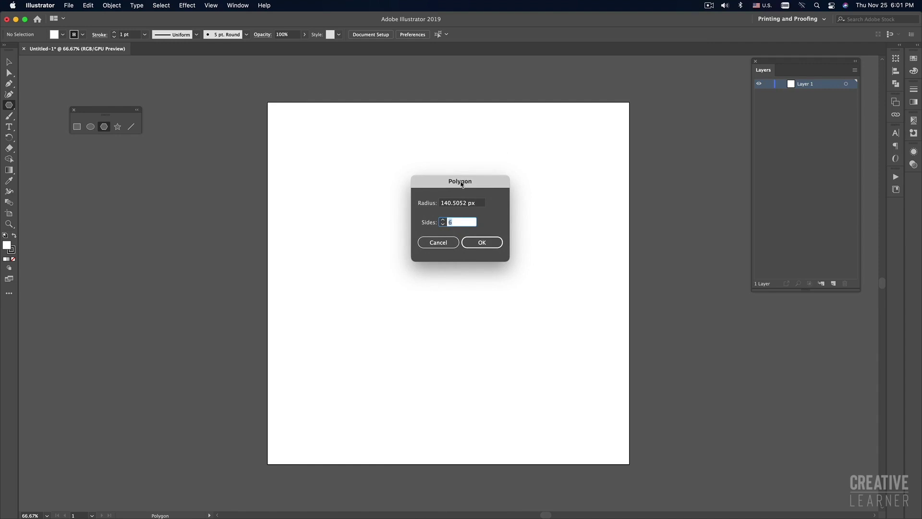
{"action": "left_click_drag", "start_coordinate": [462, 184], "coordinate": [461, 182]}
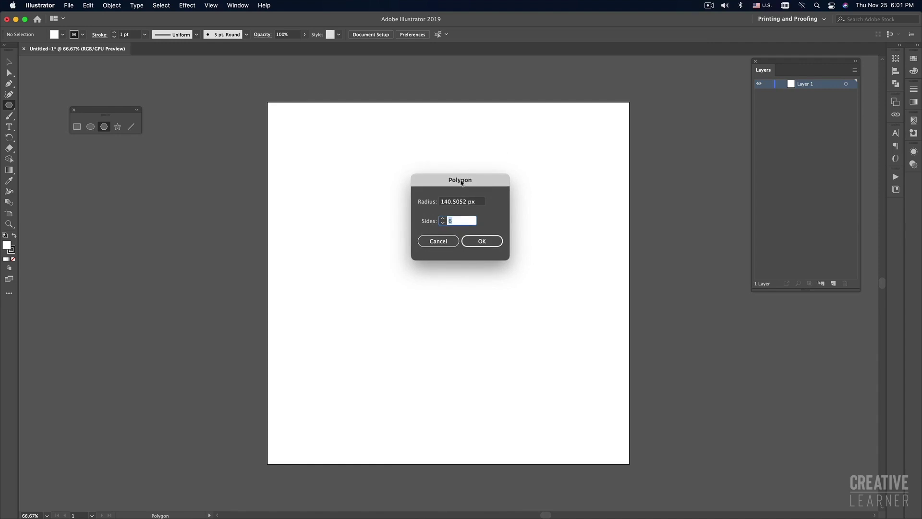
{"action": "left_click", "coordinate": [443, 223]}
{"action": "left_click", "coordinate": [442, 218]}
{"action": "left_click", "coordinate": [443, 219]}
{"action": "left_click", "coordinate": [443, 219]}
{"action": "left_click", "coordinate": [442, 218]}
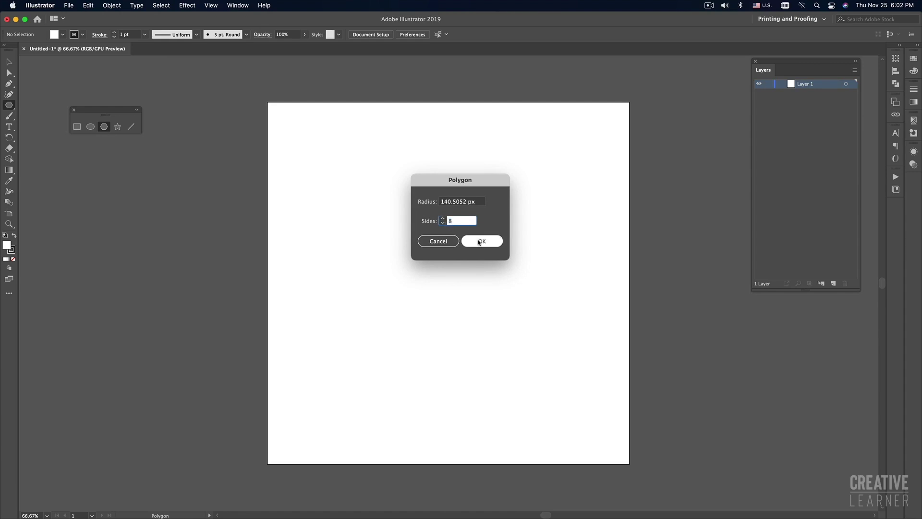
{"action": "left_click", "coordinate": [483, 240]}
{"action": "key", "text": "v"}
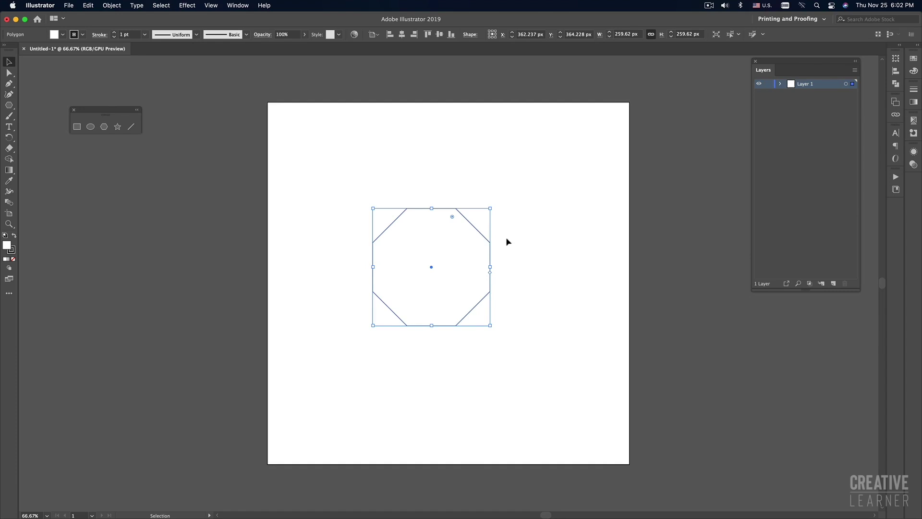
{"action": "key", "text": "Delete"}
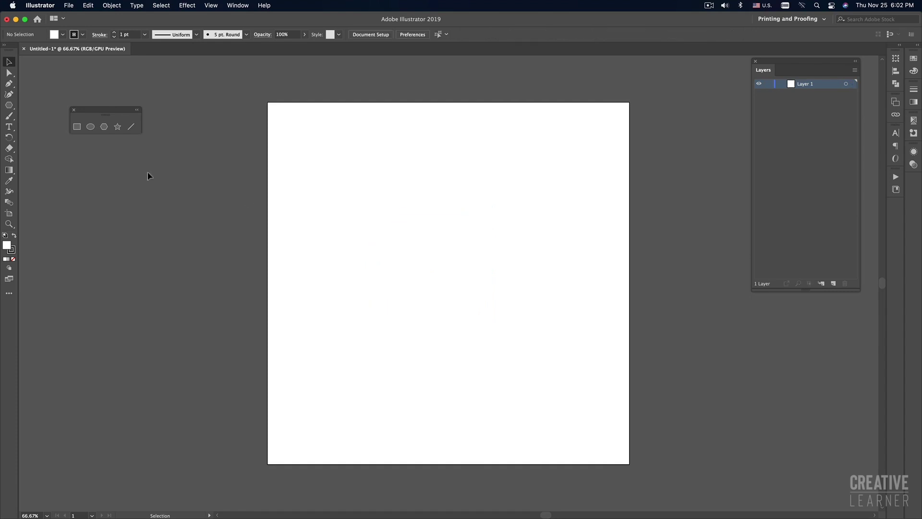
Step: Drag out another trial octagon of about 191 px and delete it
{"action": "left_click", "coordinate": [104, 126]}
{"action": "left_click_drag", "start_coordinate": [409, 225], "coordinate": [441, 259]}
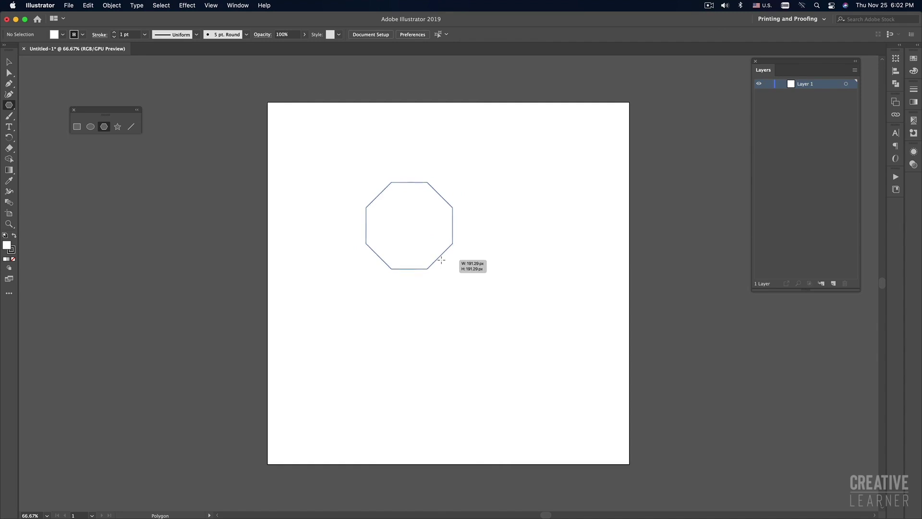
{"action": "left_click_drag", "start_coordinate": [442, 260], "coordinate": [441, 260]}
{"action": "key", "text": "Delete"}
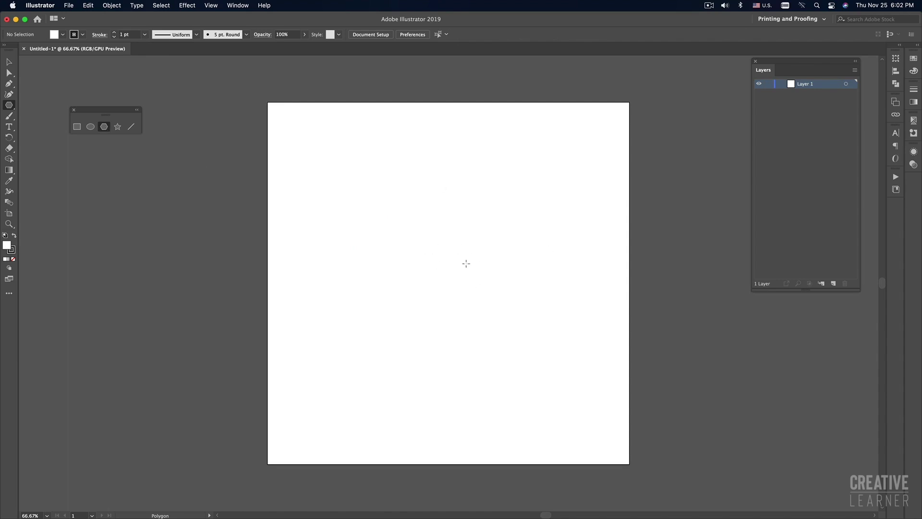
Step: Create the hexagon with Sides 6 and Radius 5in in the Polygon dialog
{"action": "left_click", "coordinate": [450, 264]}
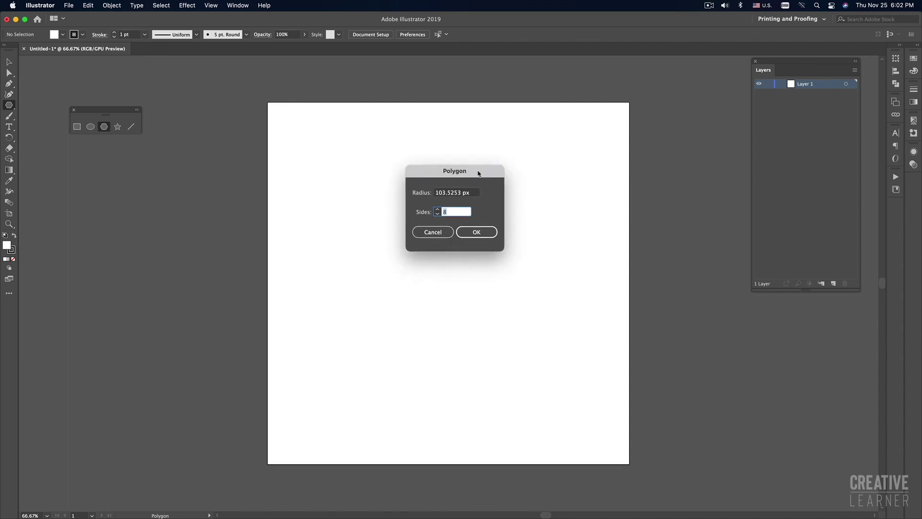
{"action": "type", "text": "6"}
{"action": "double_click", "coordinate": [453, 211]}
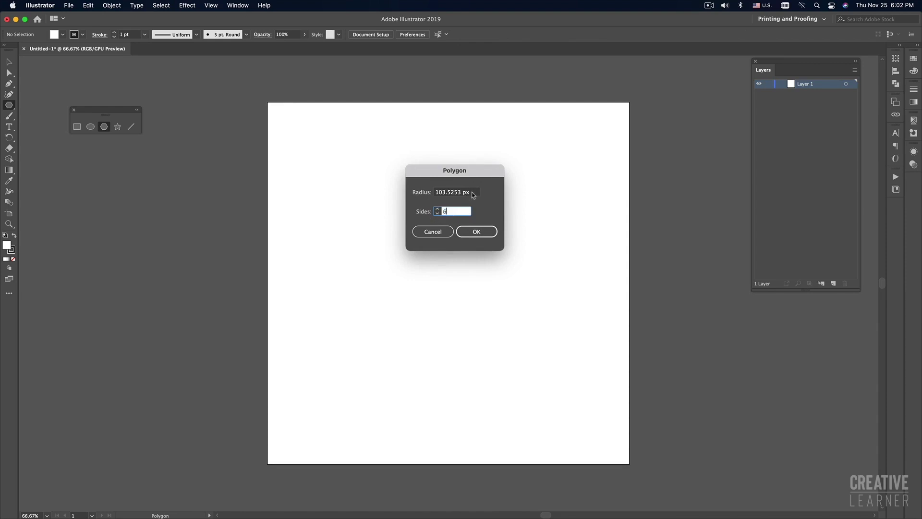
{"action": "left_click", "coordinate": [441, 191]}
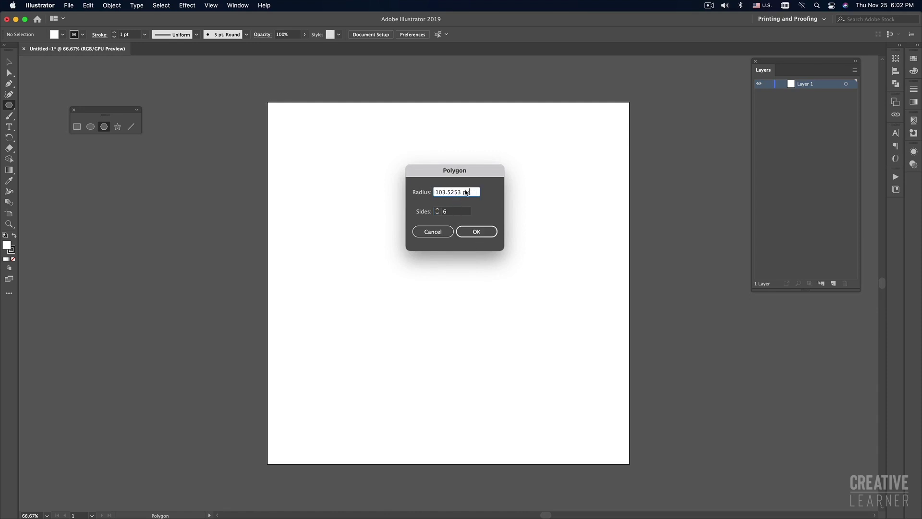
{"action": "double_click", "coordinate": [460, 191]}
{"action": "type", "text": "5in"}
{"action": "key", "text": "shift+End"}
{"action": "key", "text": "BackSpace"}
{"action": "left_click", "coordinate": [477, 232]}
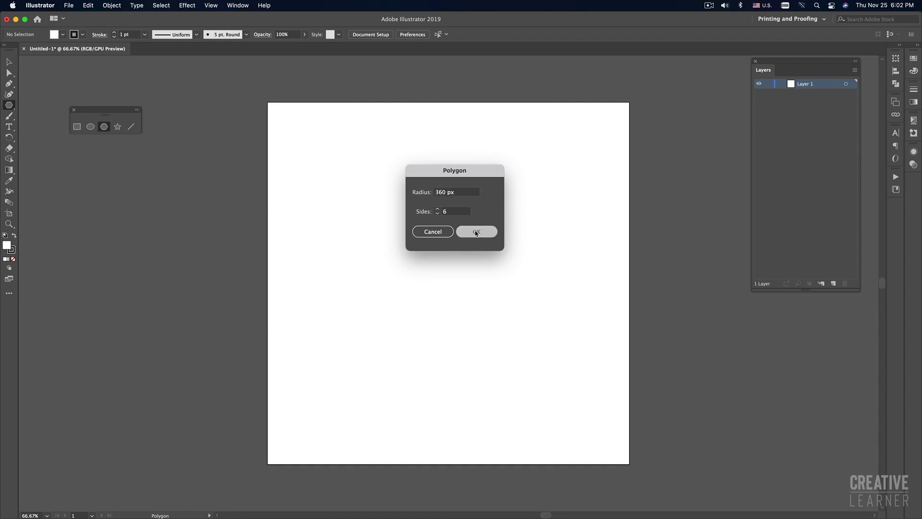
Step: Scale the hexagon down by its corner handle and nudge it up near the artboard centre
{"action": "key", "text": "v"}
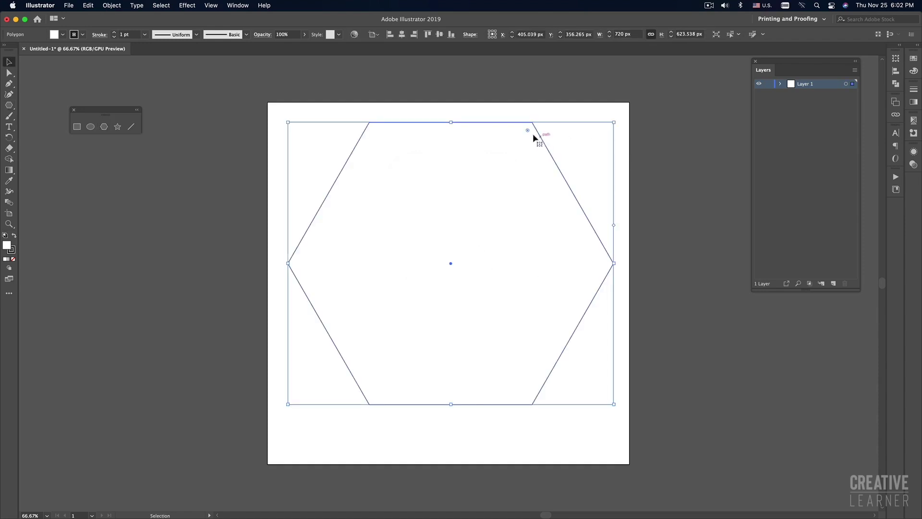
{"action": "left_click_drag", "start_coordinate": [451, 123], "coordinate": [453, 222]}
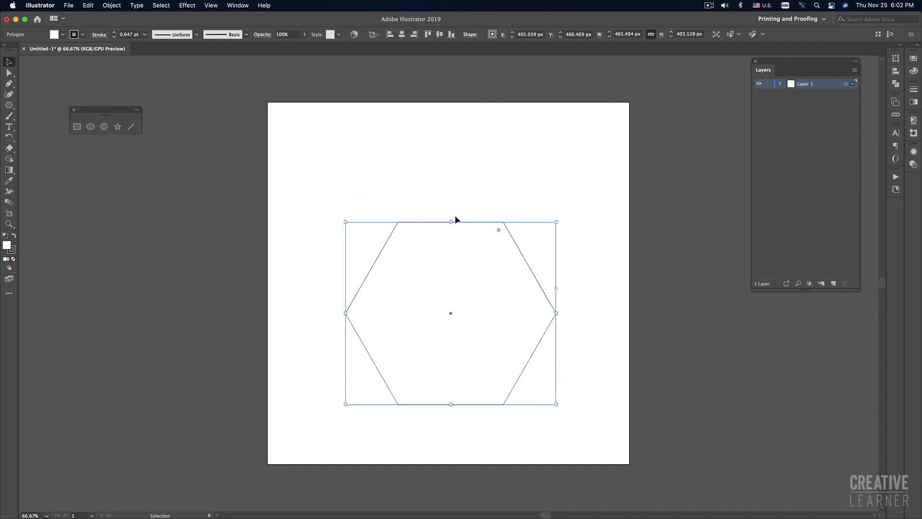
{"action": "left_click_drag", "start_coordinate": [459, 286], "coordinate": [460, 261]}
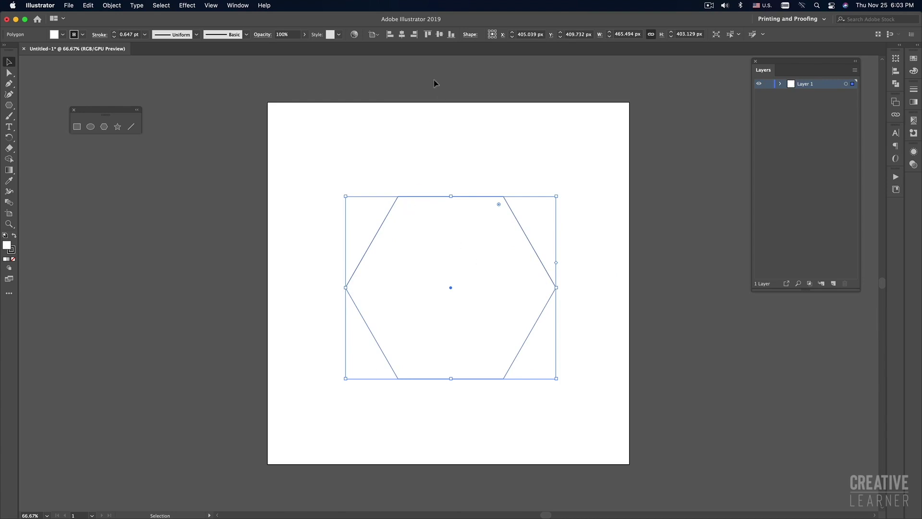
{"action": "left_click", "coordinate": [467, 142]}
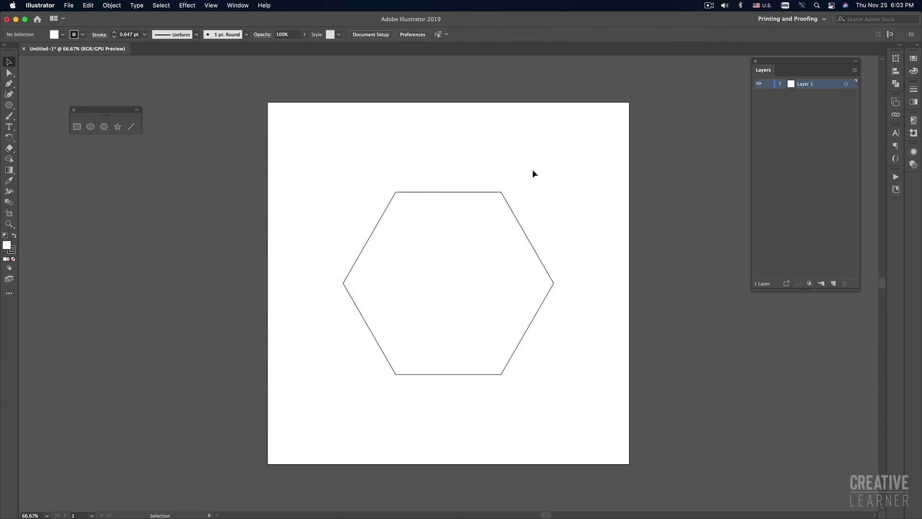
{"action": "key", "text": "super+Tab"}
{"action": "left_click", "coordinate": [510, 206]}
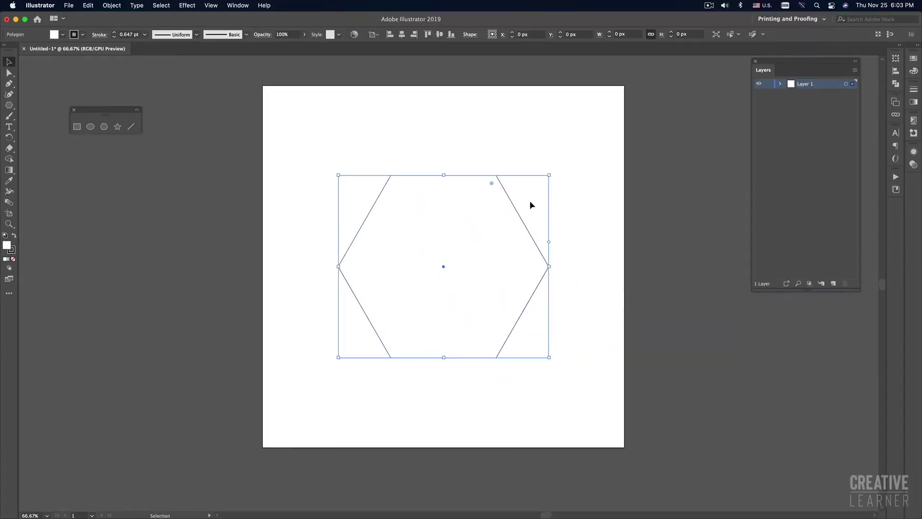
{"action": "left_click_drag", "start_coordinate": [549, 175], "coordinate": [520, 198]}
{"action": "left_click", "coordinate": [550, 187]}
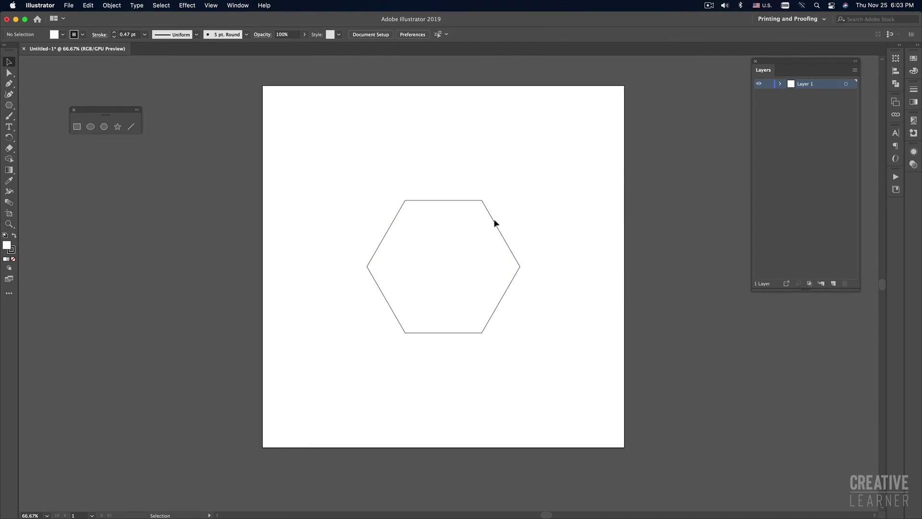
{"action": "left_click", "coordinate": [91, 128]}
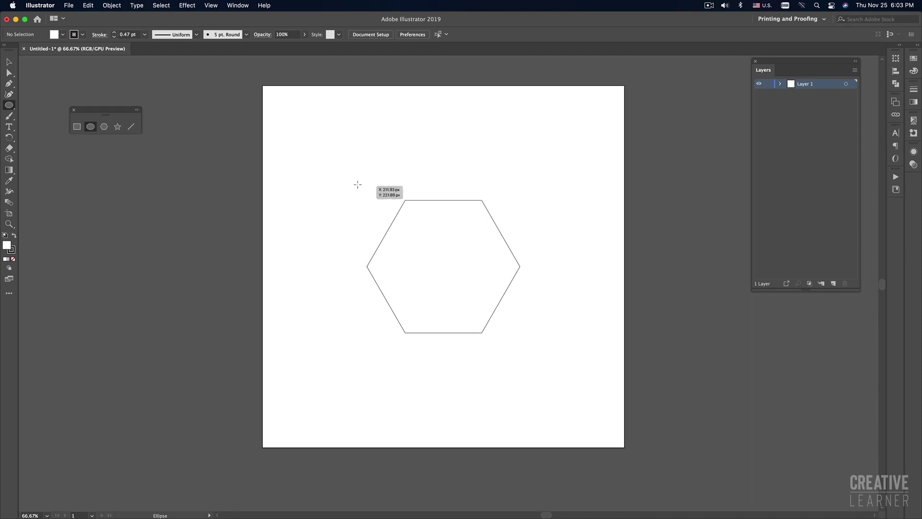
Step: Draw a 455.888 px circle around the hexagon and send it to the back
{"action": "left_click_drag", "start_coordinate": [340, 168], "coordinate": [545, 352]}
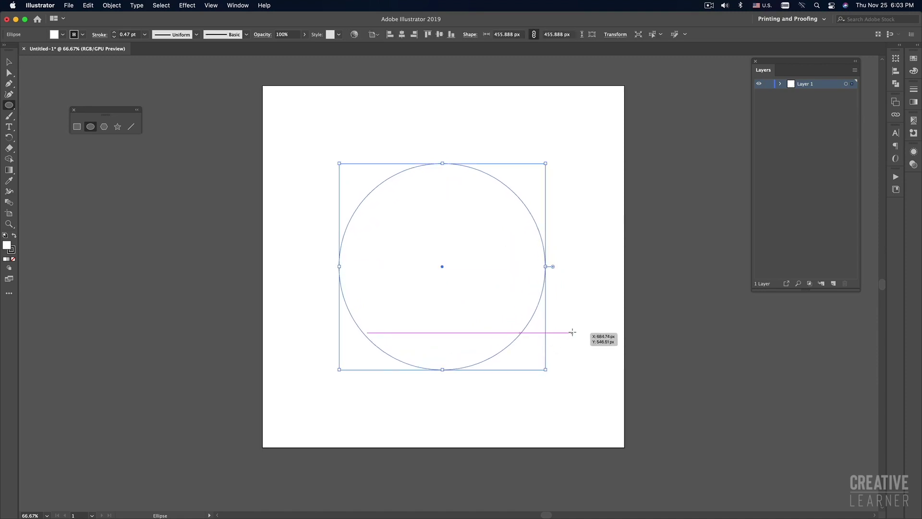
{"action": "key", "text": "v"}
{"action": "key", "text": "super+shift+bracketleft"}
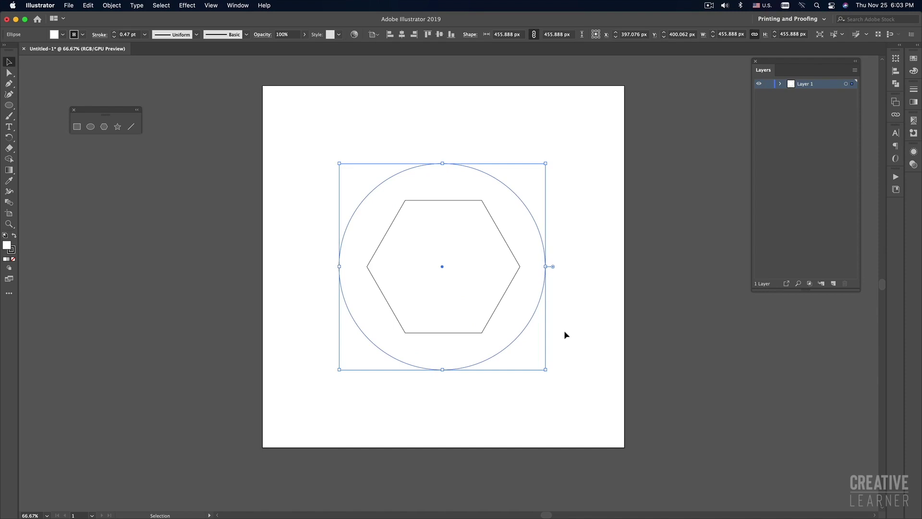
{"action": "left_click", "coordinate": [780, 84]}
{"action": "key", "text": "a"}
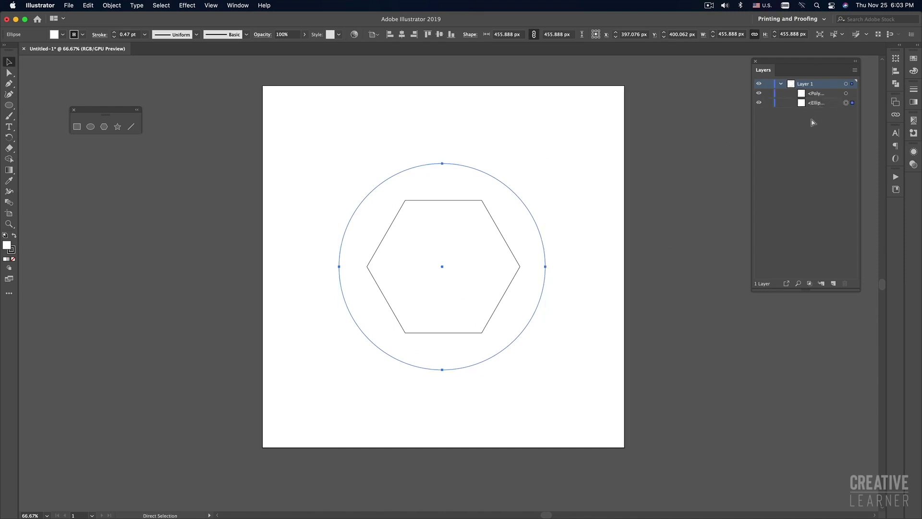
{"action": "key", "text": "ctrl+shift+bracketright"}
{"action": "key", "text": "v"}
Step: Restore the stacking order so the hexagon sits in front of the circle
{"action": "key", "text": "a"}
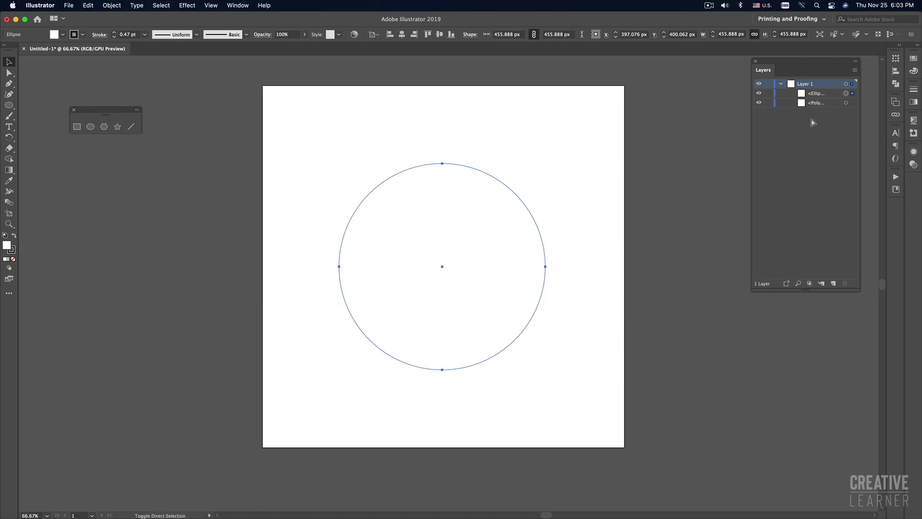
{"action": "key", "text": "ctrl+z"}
{"action": "key", "text": "ctrl+shift+z"}
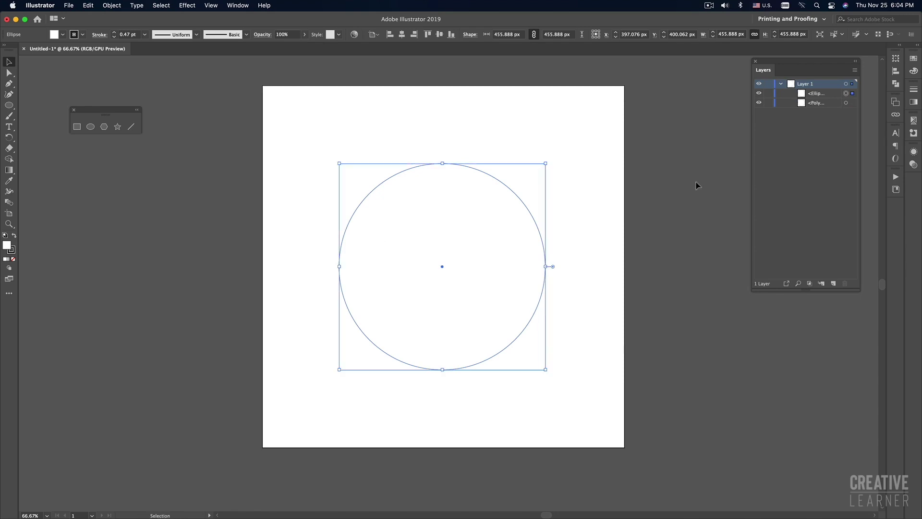
{"action": "key", "text": "ctrl+z"}
{"action": "key", "text": "v"}
{"action": "mouse_move", "coordinate": [821, 102]}
{"action": "left_mouse_down"}
{"action": "mouse_move", "coordinate": [823, 94]}
{"action": "mouse_move", "coordinate": [824, 109]}
{"action": "left_mouse_up"}
{"action": "left_click", "coordinate": [606, 228]}
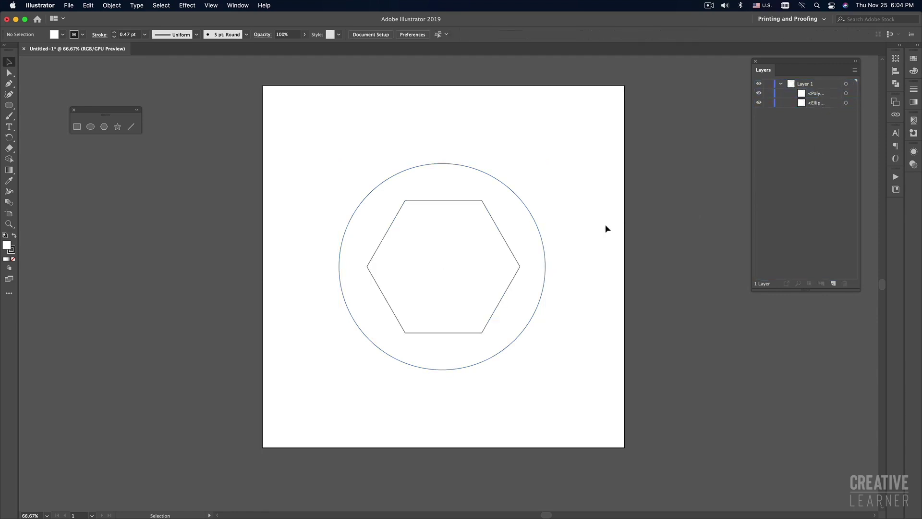
{"action": "left_click", "coordinate": [540, 233]}
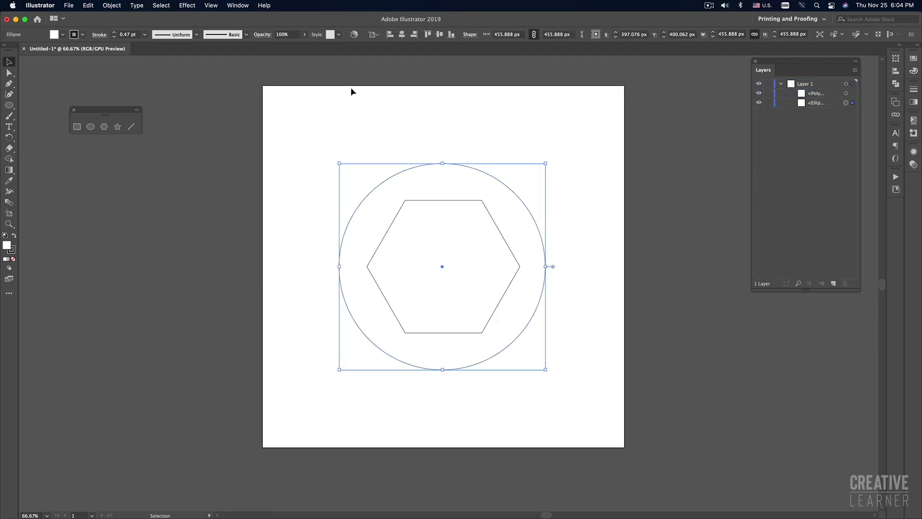
Step: Align the circle to the artboard's horizontal and vertical centre
{"action": "left_click", "coordinate": [401, 37]}
{"action": "left_click", "coordinate": [439, 35]}
{"action": "left_click", "coordinate": [440, 97]}
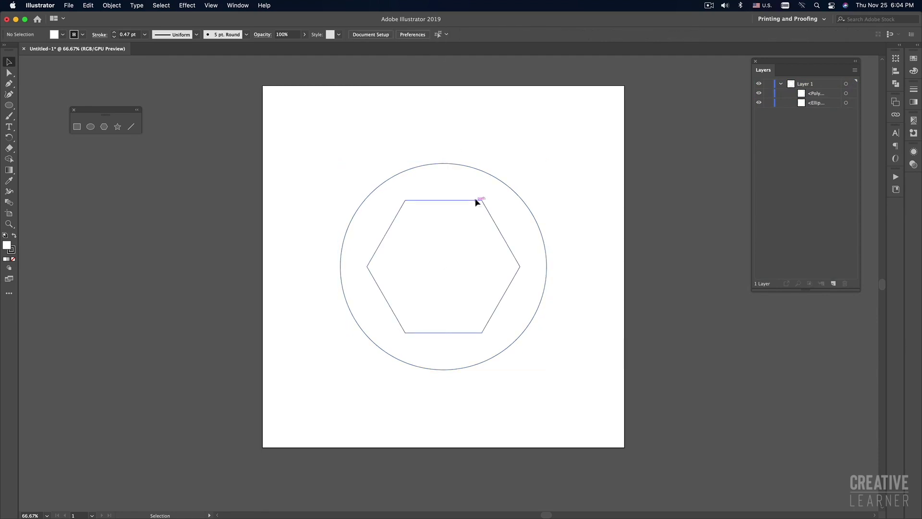
{"action": "left_click", "coordinate": [475, 199]}
{"action": "left_click", "coordinate": [439, 35]}
{"action": "left_click", "coordinate": [515, 138]}
{"action": "key", "text": "super+Tab"}
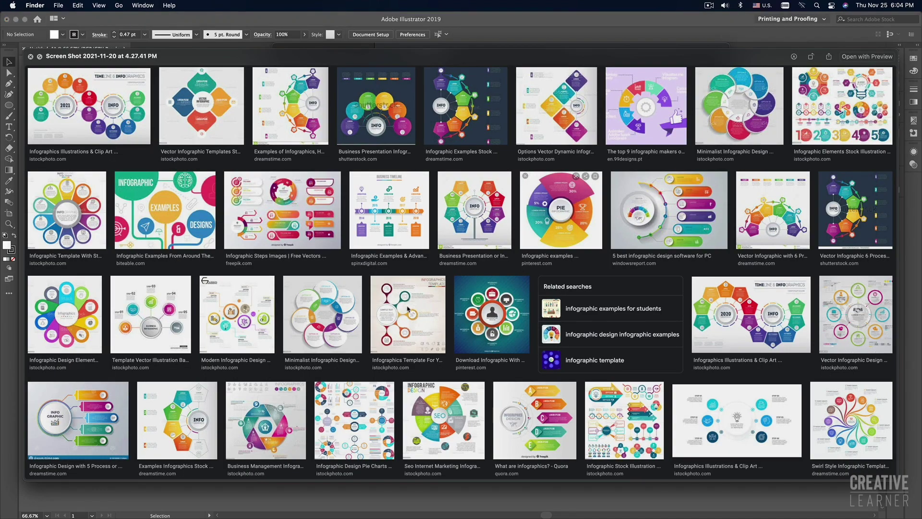
{"action": "key", "text": "super+Tab"}
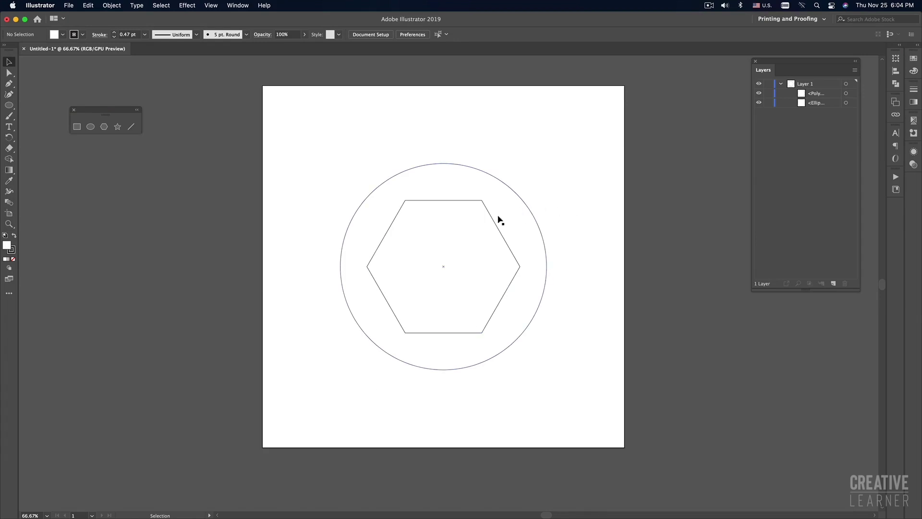
{"action": "left_click", "coordinate": [494, 220]}
Step: Scale the hexagon down further so it sits well inside the circle
{"action": "left_click_drag", "start_coordinate": [520, 200], "coordinate": [499, 220]}
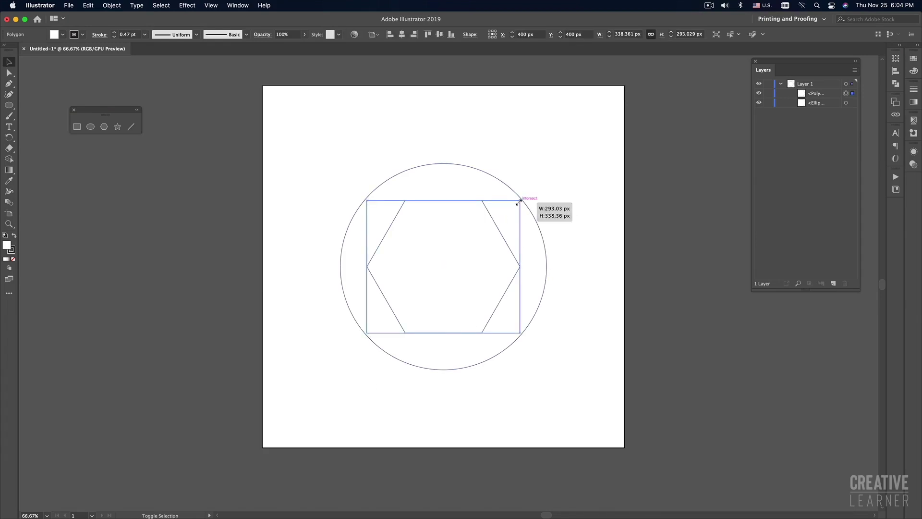
{"action": "left_click_drag", "start_coordinate": [500, 219], "coordinate": [501, 217]}
{"action": "left_click", "coordinate": [565, 183]}
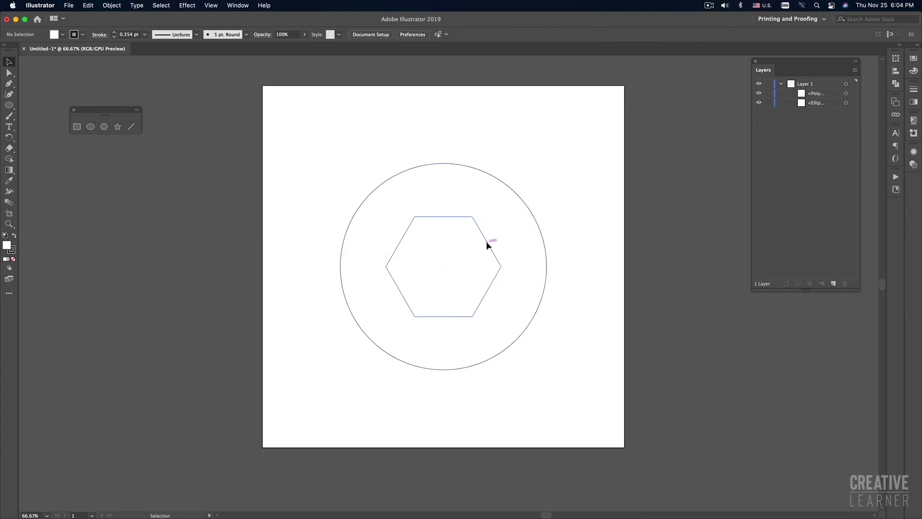
{"action": "left_click", "coordinate": [488, 243]}
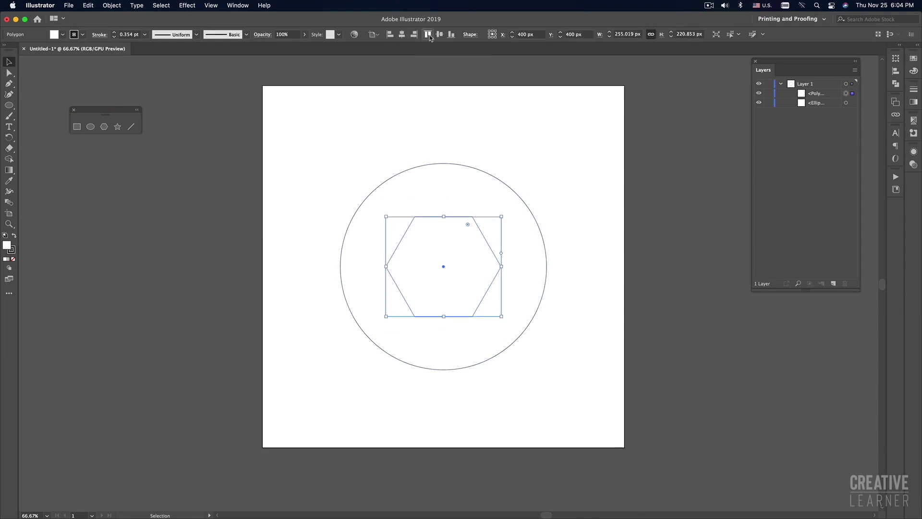
{"action": "left_click", "coordinate": [571, 181]}
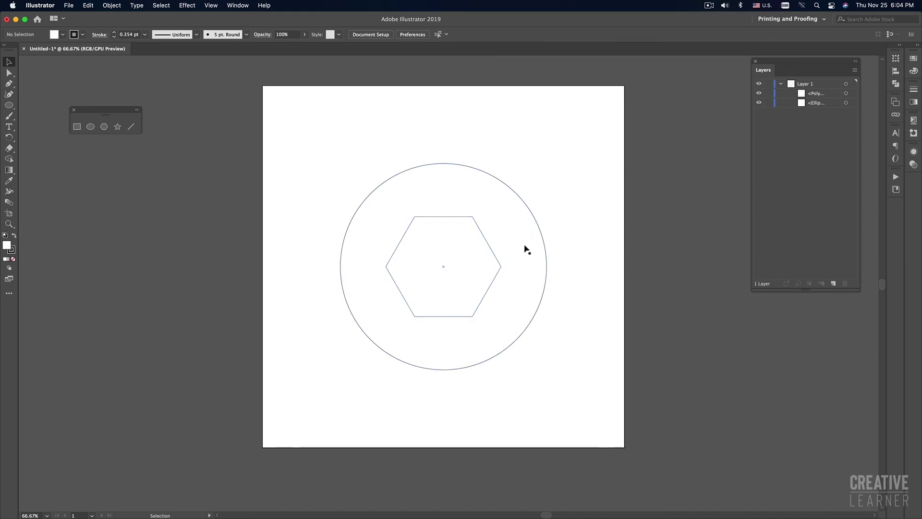
{"action": "key", "text": "p"}
{"action": "left_click", "coordinate": [501, 267]}
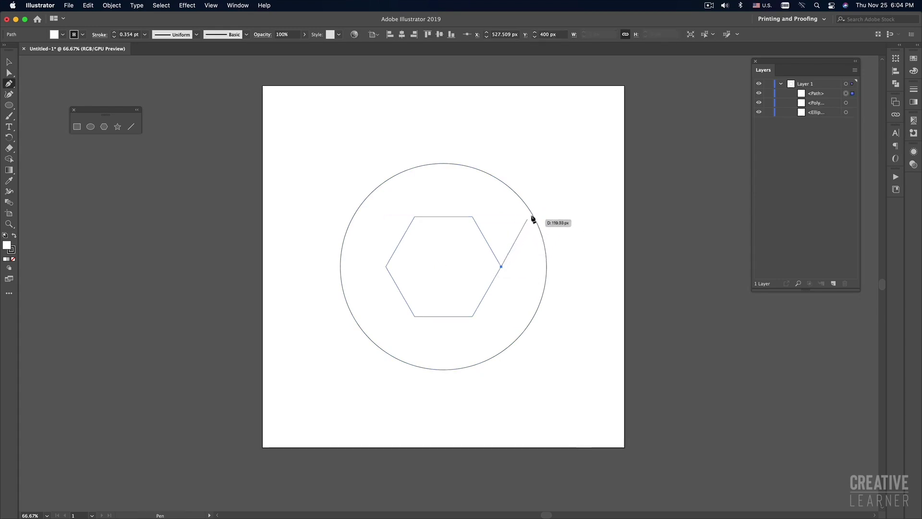
{"action": "left_click", "coordinate": [546, 187]}
{"action": "key", "text": "v"}
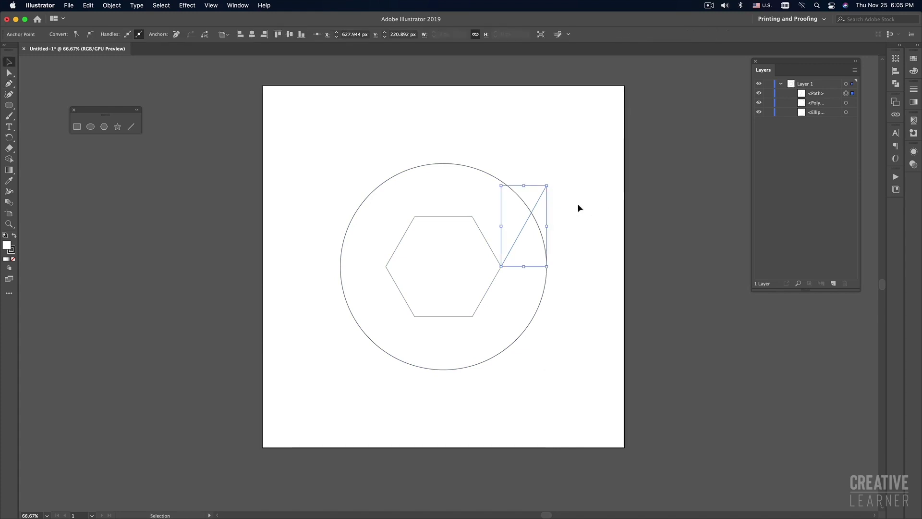
{"action": "left_click", "coordinate": [566, 276]}
{"action": "key", "text": "p"}
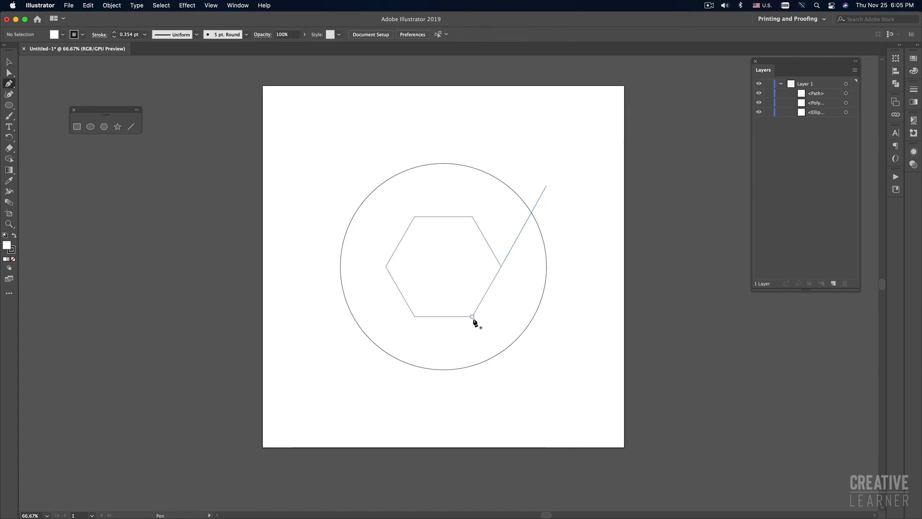
{"action": "left_click", "coordinate": [472, 316]}
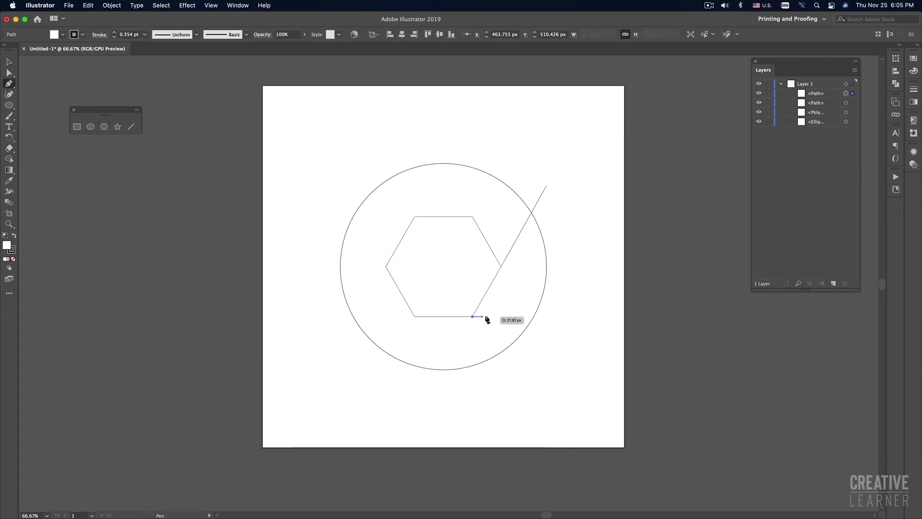
{"action": "left_click", "coordinate": [552, 317]}
{"action": "left_click", "coordinate": [572, 291], "text": "super"}
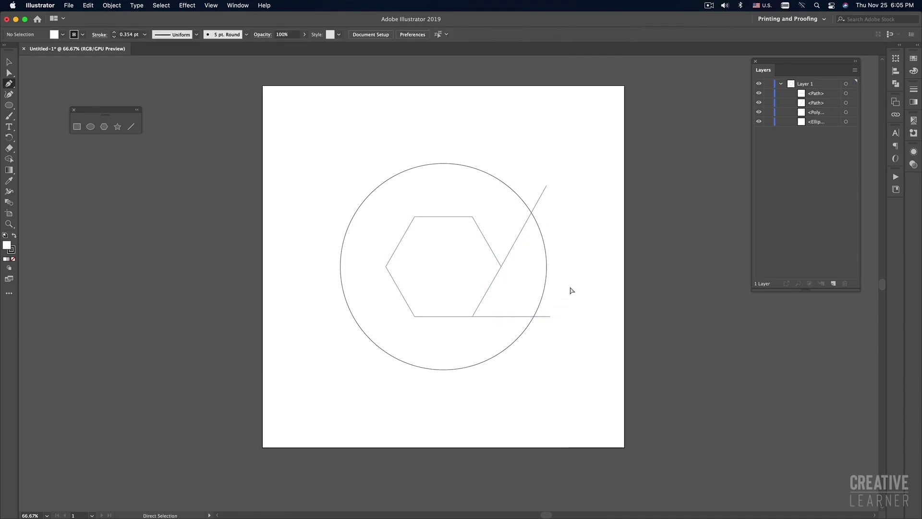
{"action": "left_click", "coordinate": [473, 217]}
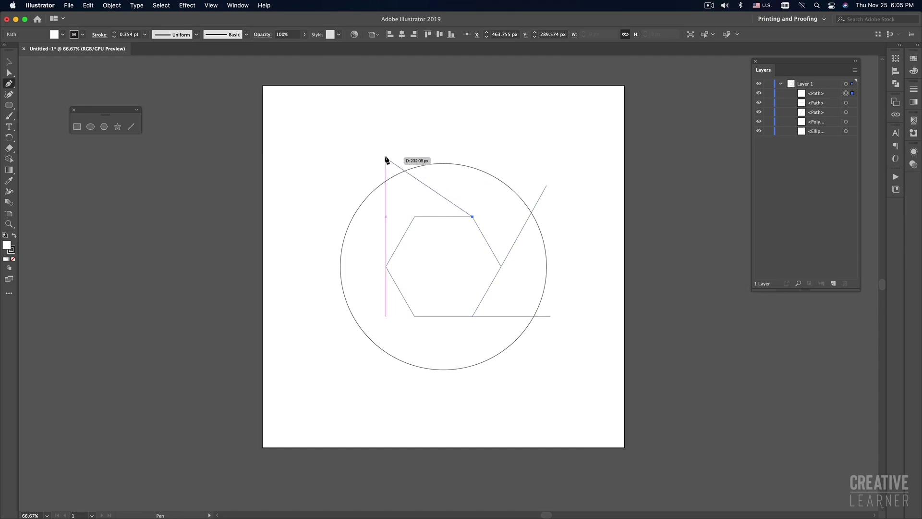
{"action": "left_click", "coordinate": [421, 148]}
{"action": "left_click", "coordinate": [528, 145], "text": "super"}
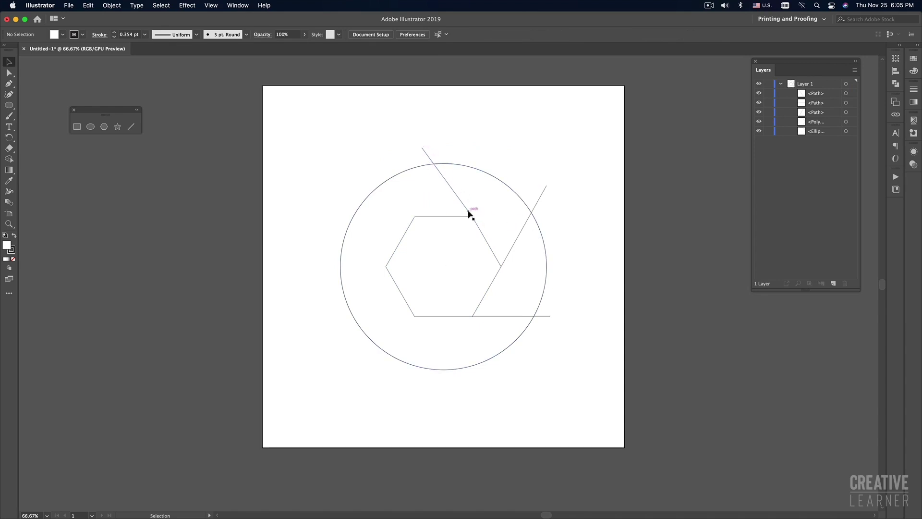
{"action": "left_click", "coordinate": [435, 149]}
{"action": "key", "text": "Delete"}
{"action": "left_click_drag", "start_coordinate": [539, 180], "coordinate": [553, 199]}
{"action": "key", "text": "Delete"}
{"action": "left_click_drag", "start_coordinate": [547, 305], "coordinate": [553, 331]}
{"action": "key", "text": "Delete"}
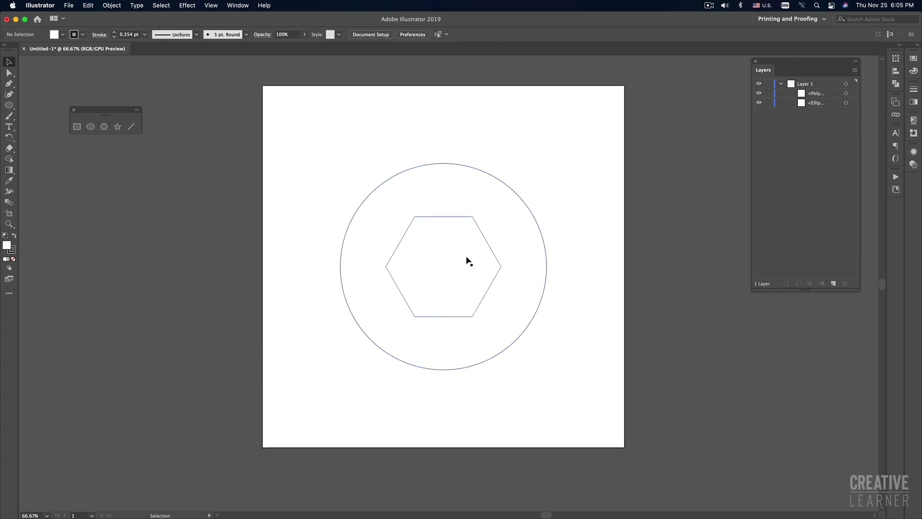
{"action": "key", "text": "a"}
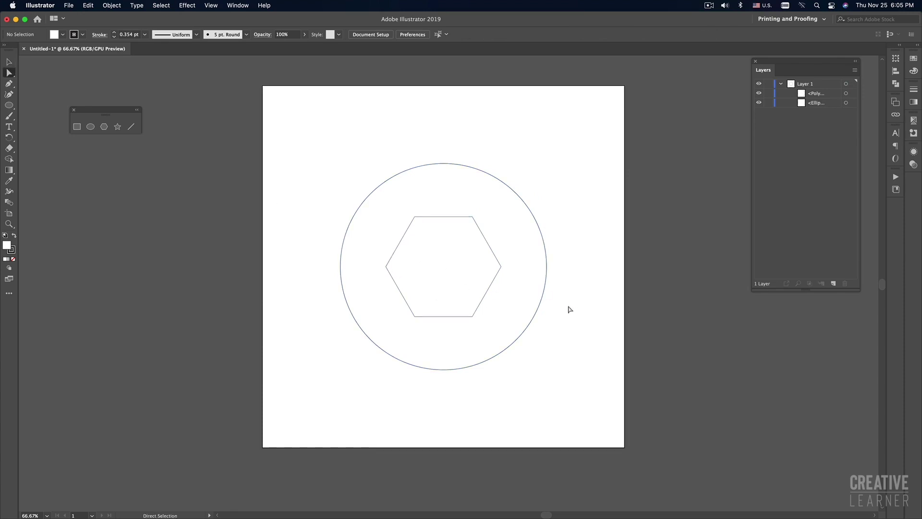
Step: Test-drag the hexagon's lower-right edge and right corner in Outline mode, undoing each change
{"action": "key", "text": "v"}
{"action": "left_click", "coordinate": [490, 287]}
{"action": "left_click", "coordinate": [586, 313]}
{"action": "key", "text": "a"}
{"action": "key", "text": "v"}
{"action": "key", "text": "super+y"}
{"action": "key", "text": "a"}
{"action": "left_click_drag", "start_coordinate": [490, 291], "coordinate": [512, 299]}
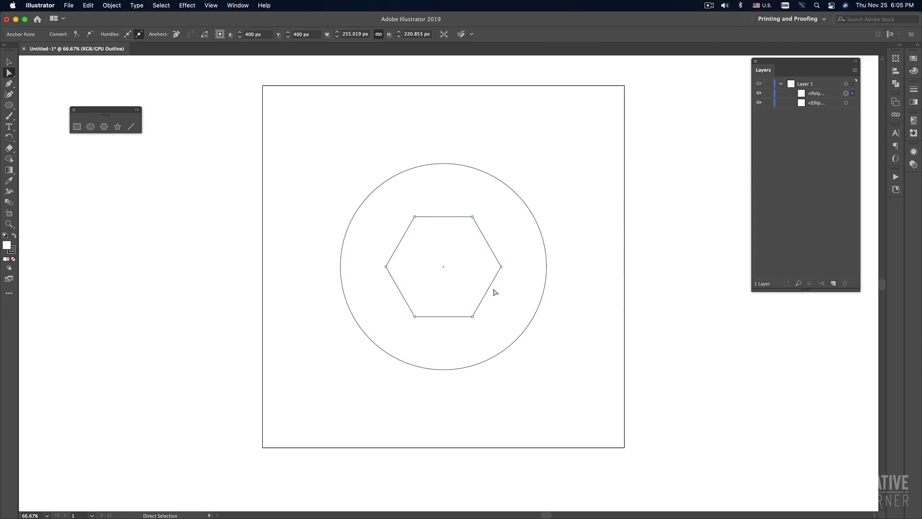
{"action": "key", "text": "super+z"}
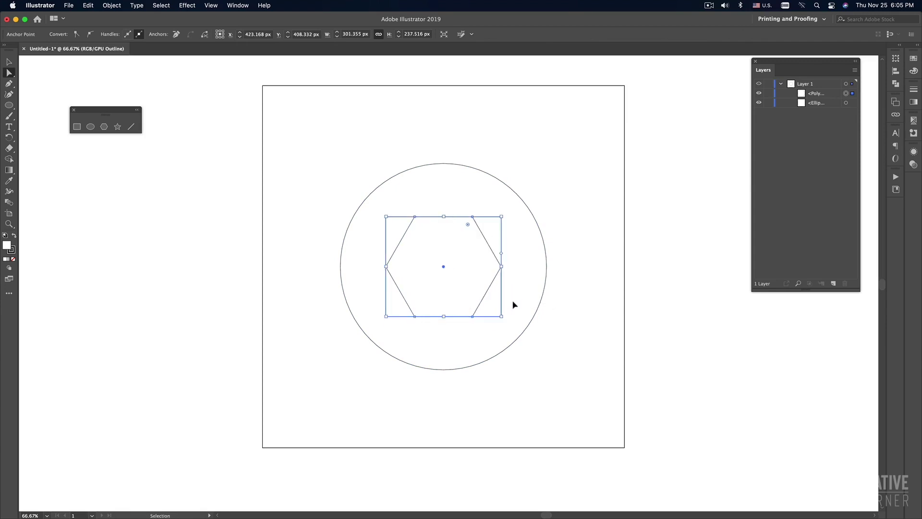
{"action": "left_click", "coordinate": [516, 295]}
{"action": "mouse_move", "coordinate": [501, 267]}
{"action": "left_mouse_down"}
{"action": "mouse_move", "coordinate": [536, 210]}
{"action": "mouse_move", "coordinate": [572, 256]}
{"action": "left_mouse_up"}
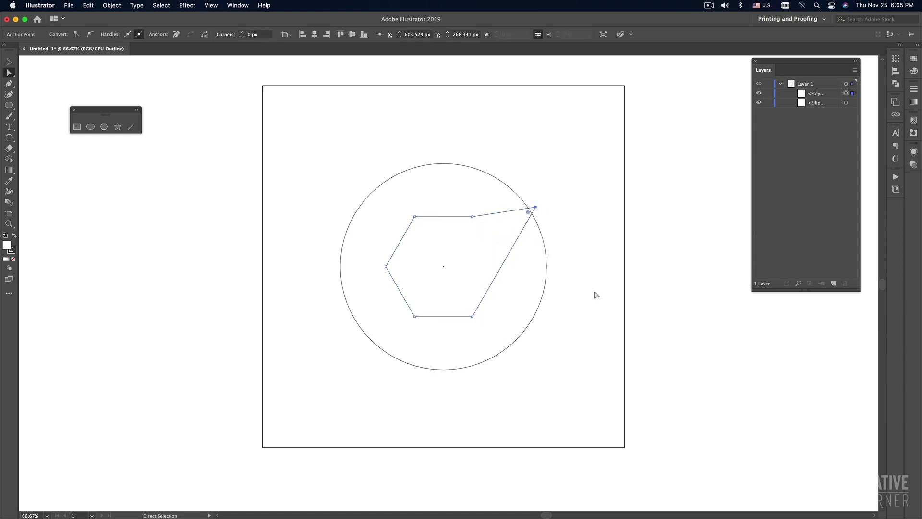
{"action": "key", "text": "super+z"}
Step: Return to full colour preview and tear the selection tools off into a floating panel
{"action": "key", "text": "super+y"}
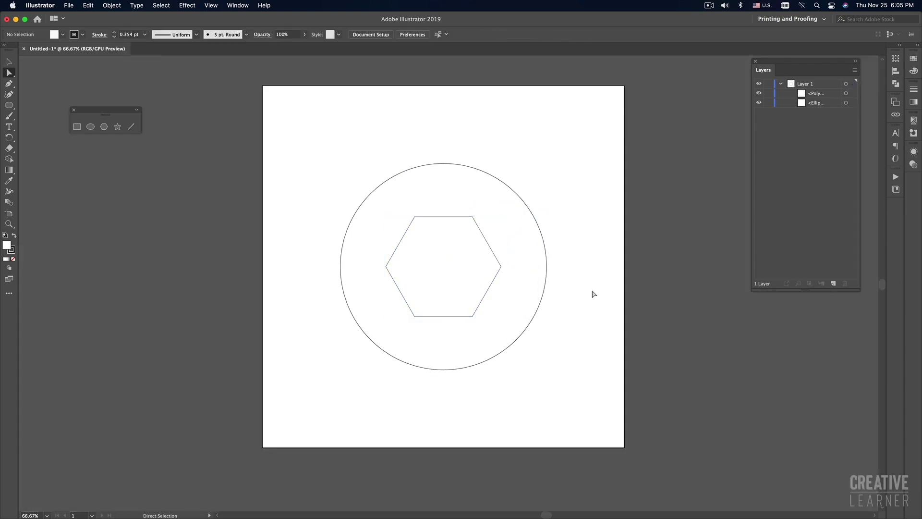
{"action": "left_click", "coordinate": [489, 288]}
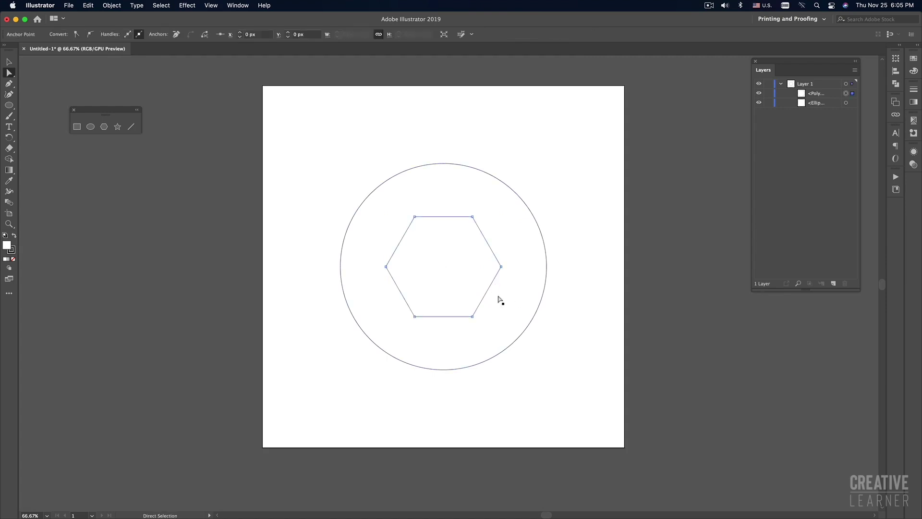
{"action": "left_click", "coordinate": [591, 351]}
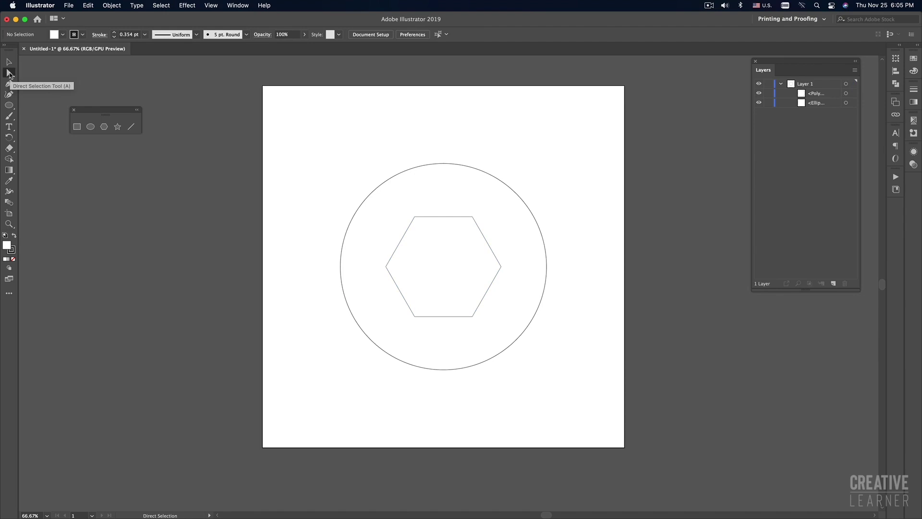
{"action": "left_click", "coordinate": [10, 73]}
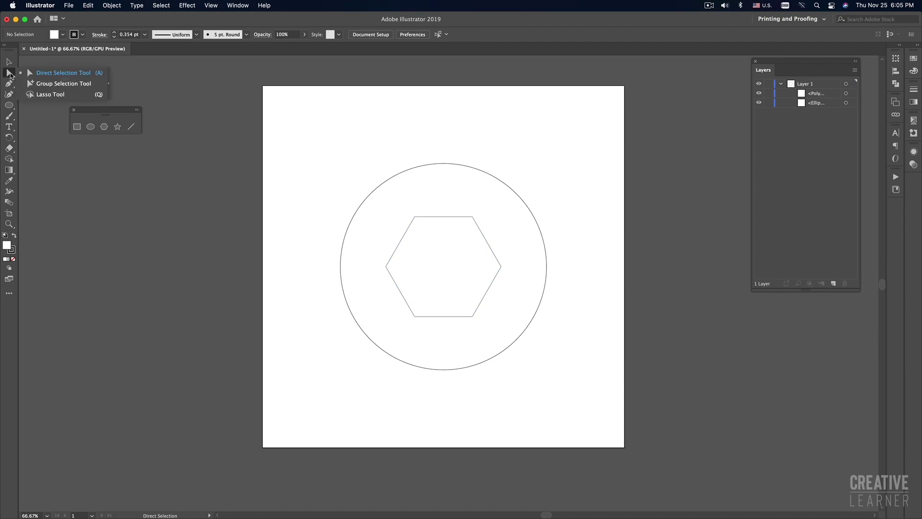
{"action": "left_click", "coordinate": [108, 84]}
{"action": "mouse_move", "coordinate": [47, 96]}
{"action": "left_mouse_down"}
{"action": "mouse_move", "coordinate": [101, 154]}
{"action": "mouse_move", "coordinate": [94, 147]}
{"action": "left_mouse_up"}
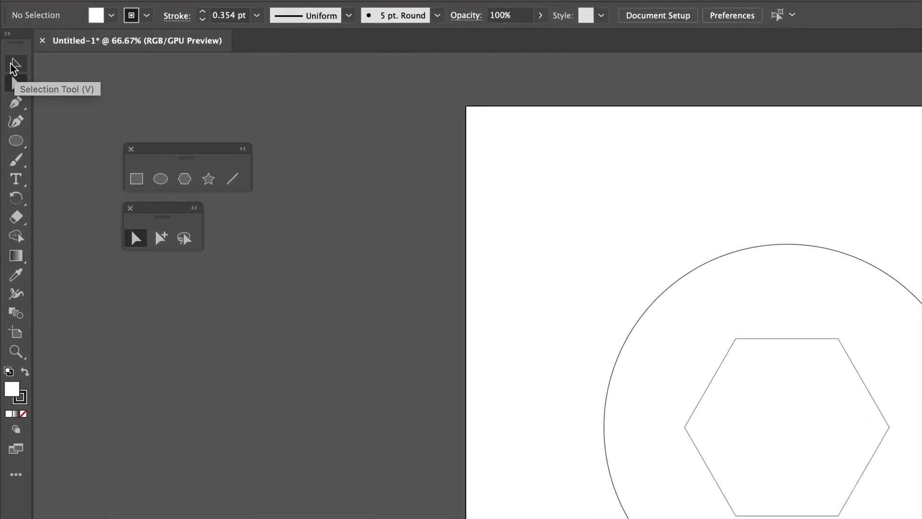
Step: Select the hexagon's right anchor point with Direct Selection, cancelling an accidental corner rounding
{"action": "left_click", "coordinate": [15, 65]}
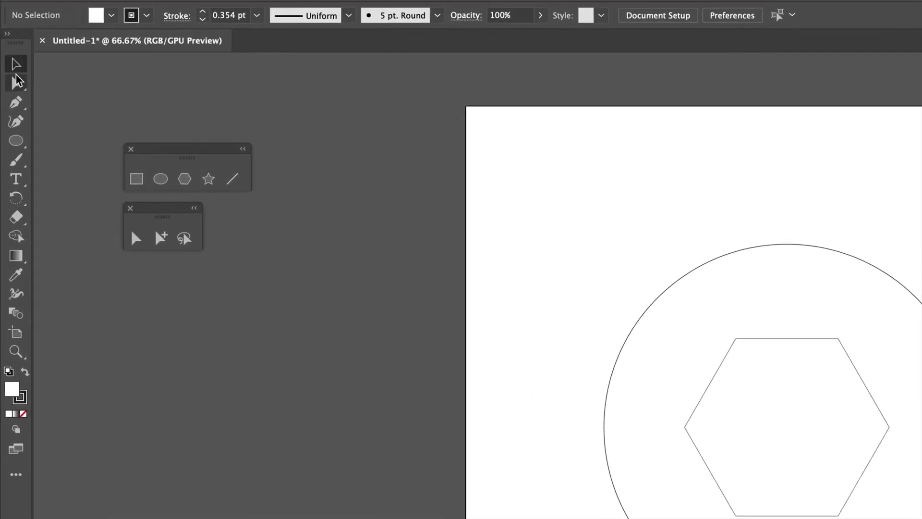
{"action": "left_click", "coordinate": [16, 83]}
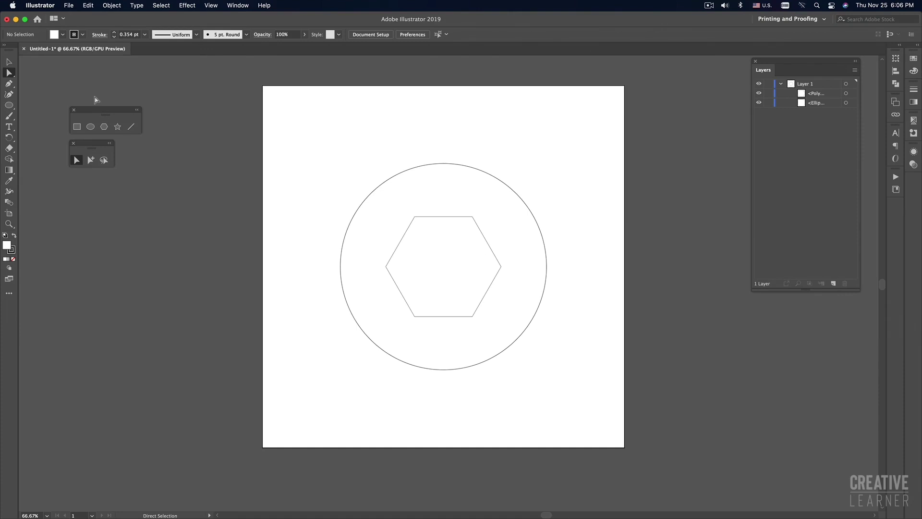
{"action": "left_click", "coordinate": [473, 316]}
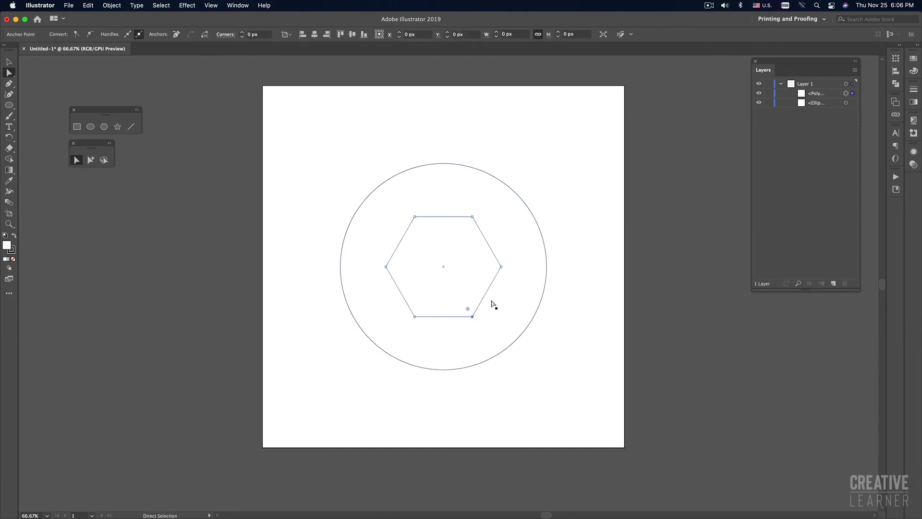
{"action": "left_click", "coordinate": [570, 302]}
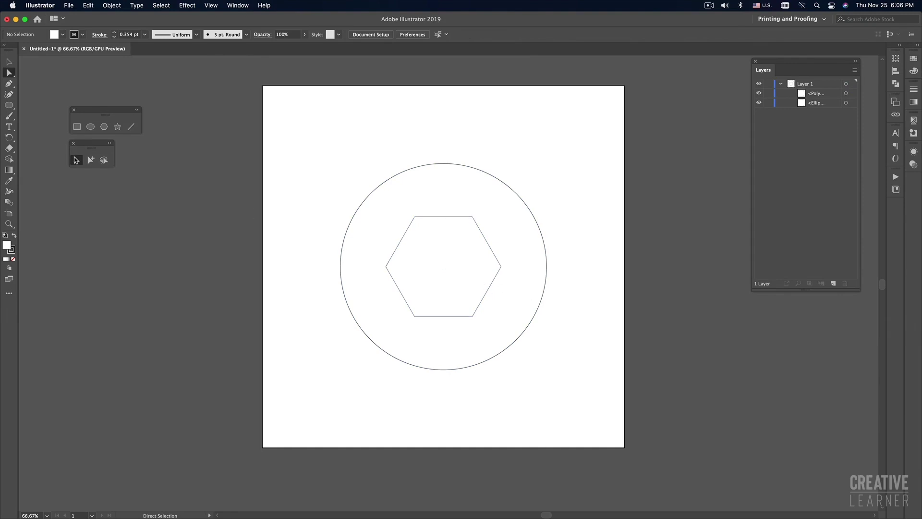
{"action": "left_click", "coordinate": [501, 266]}
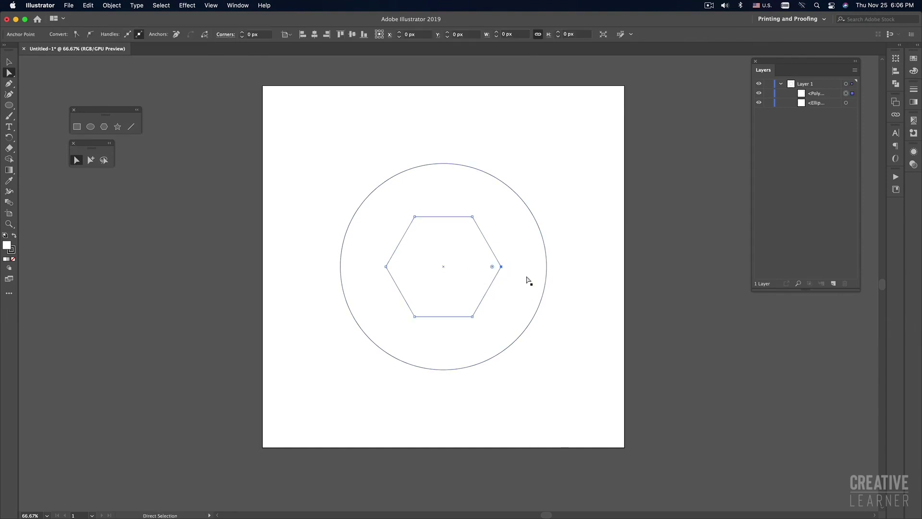
{"action": "mouse_move", "coordinate": [492, 266]}
{"action": "left_mouse_down"}
{"action": "mouse_move", "coordinate": [462, 266]}
{"action": "mouse_move", "coordinate": [613, 278]}
{"action": "left_mouse_up"}
{"action": "left_click", "coordinate": [613, 278]}
{"action": "left_click", "coordinate": [502, 268]}
Step: Copy and paste the selected hexagon part, then delete the stray pasted chevron piece
{"action": "key", "text": "v"}
{"action": "key", "text": "ctrl+c"}
{"action": "key", "text": "ctrl+v"}
{"action": "left_click", "coordinate": [584, 290]}
{"action": "left_click_drag", "start_coordinate": [443, 284], "coordinate": [670, 260]}
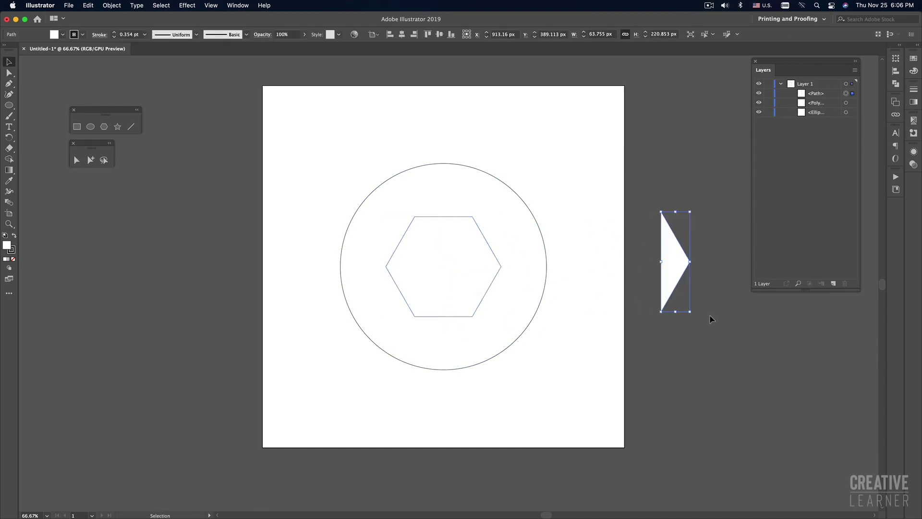
{"action": "left_click", "coordinate": [710, 317]}
{"action": "key", "text": "ctrl+y"}
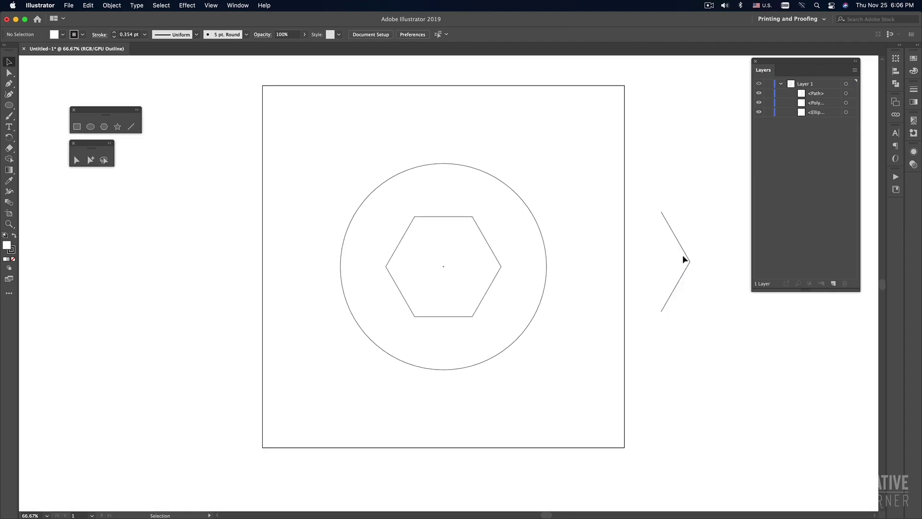
{"action": "left_click", "coordinate": [678, 283]}
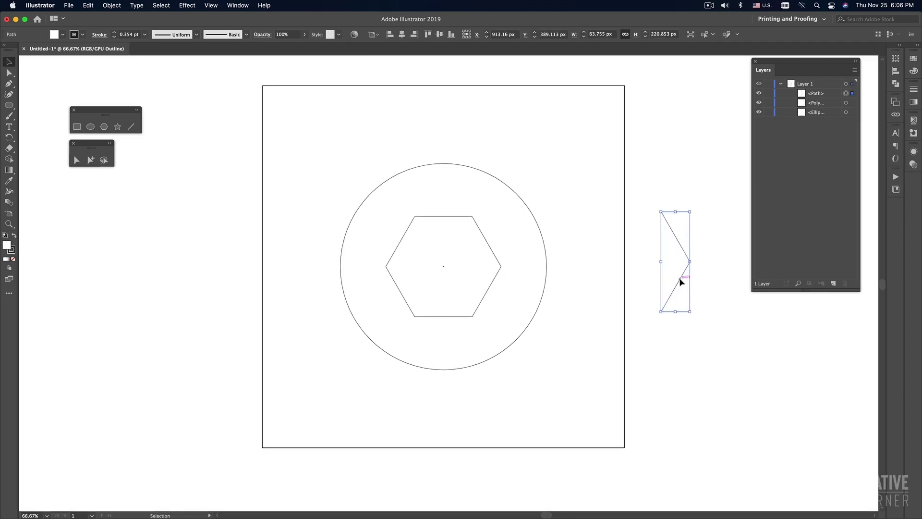
{"action": "key", "text": "Delete"}
{"action": "key", "text": "ctrl+y"}
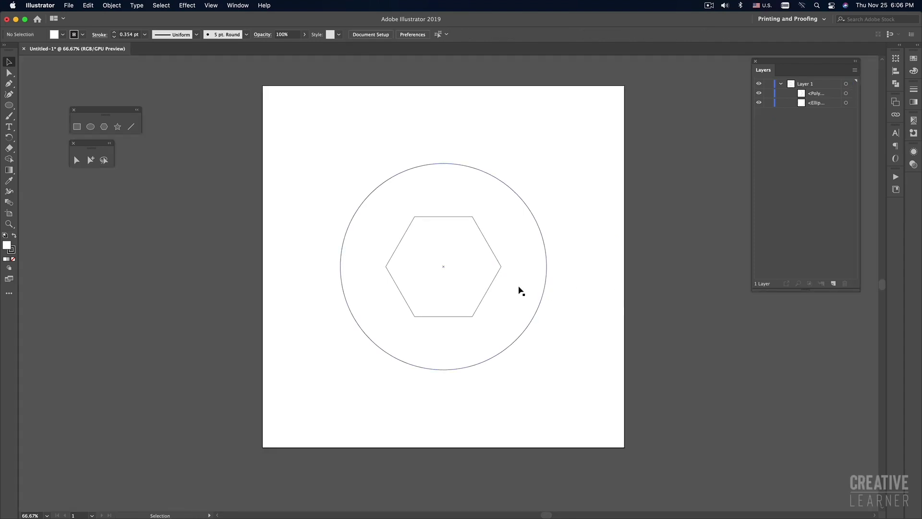
Step: Reselect the hexagon path and its right anchor point with Direct Selection
{"action": "key", "text": "a"}
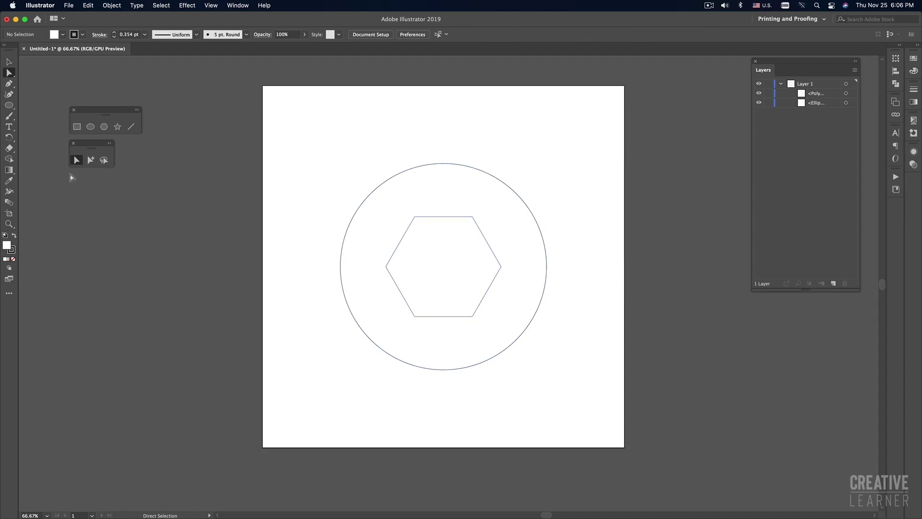
{"action": "left_click", "coordinate": [489, 291]}
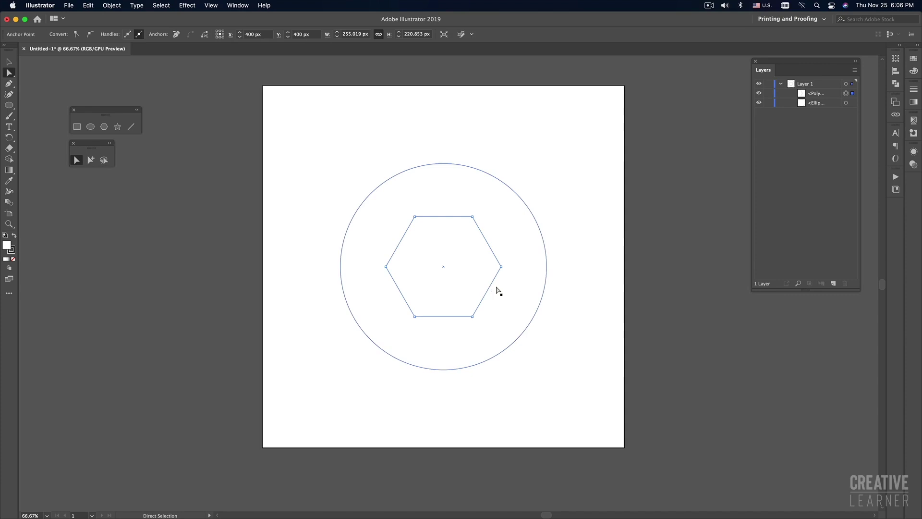
{"action": "left_click", "coordinate": [501, 267]}
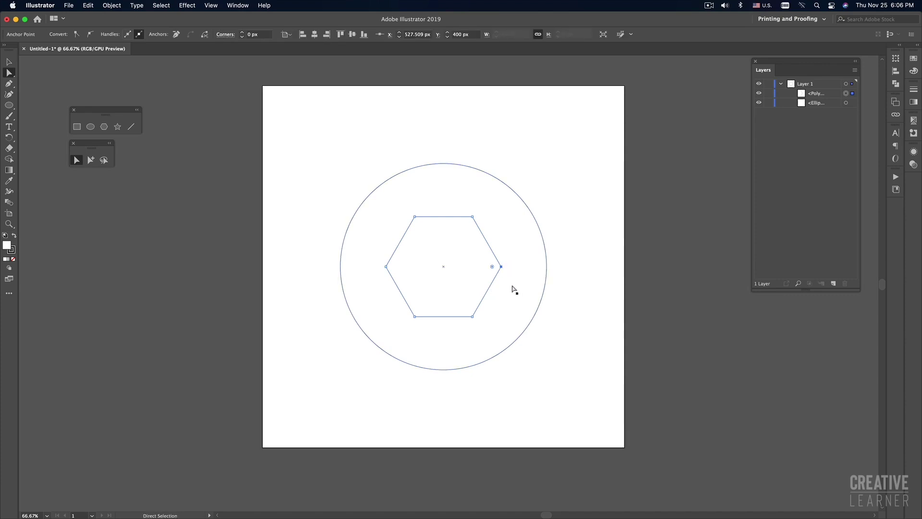
{"action": "left_click", "coordinate": [502, 297]}
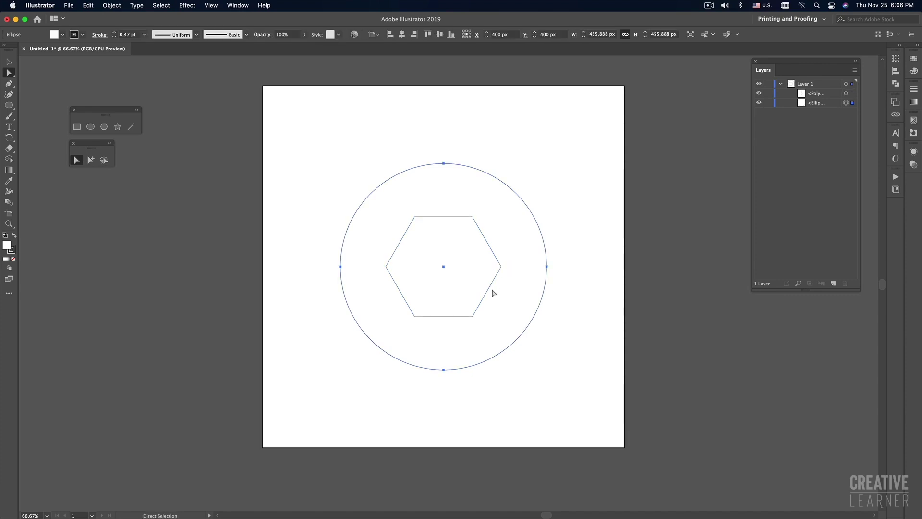
{"action": "left_click", "coordinate": [565, 304]}
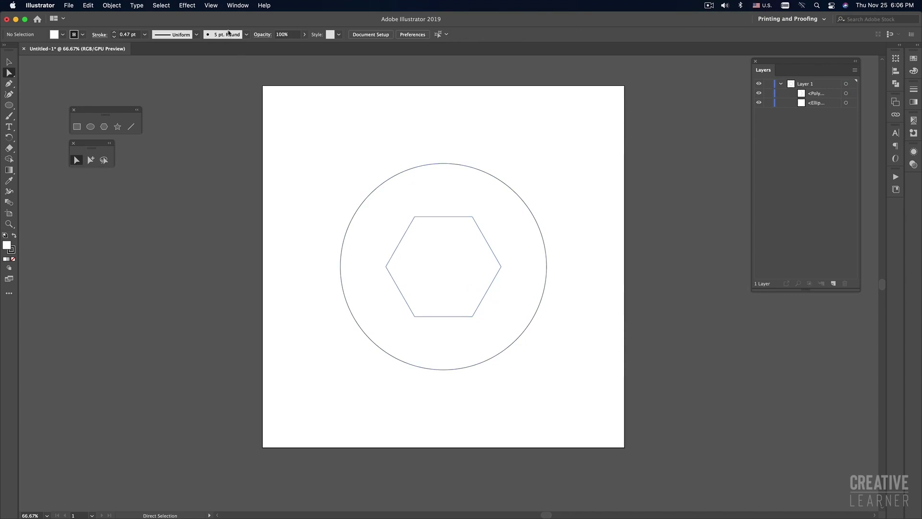
{"action": "left_click", "coordinate": [213, 6]}
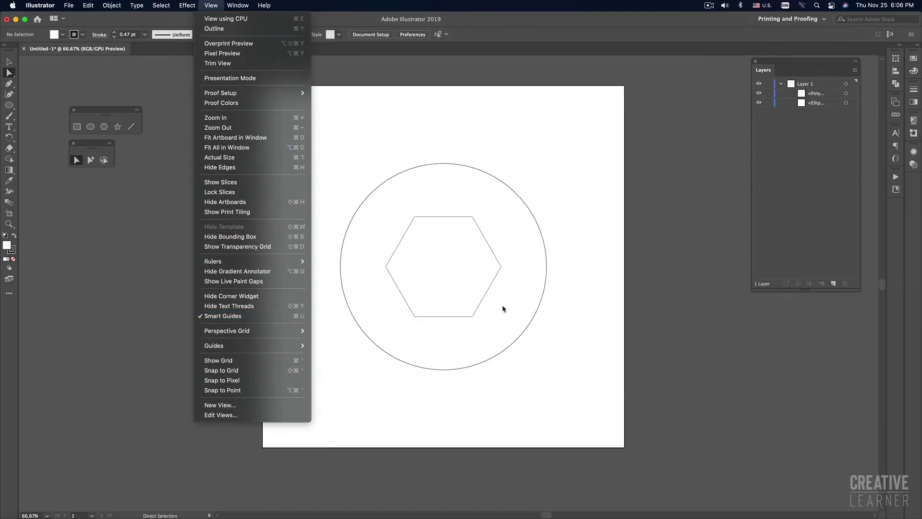
{"action": "left_click", "coordinate": [501, 297]}
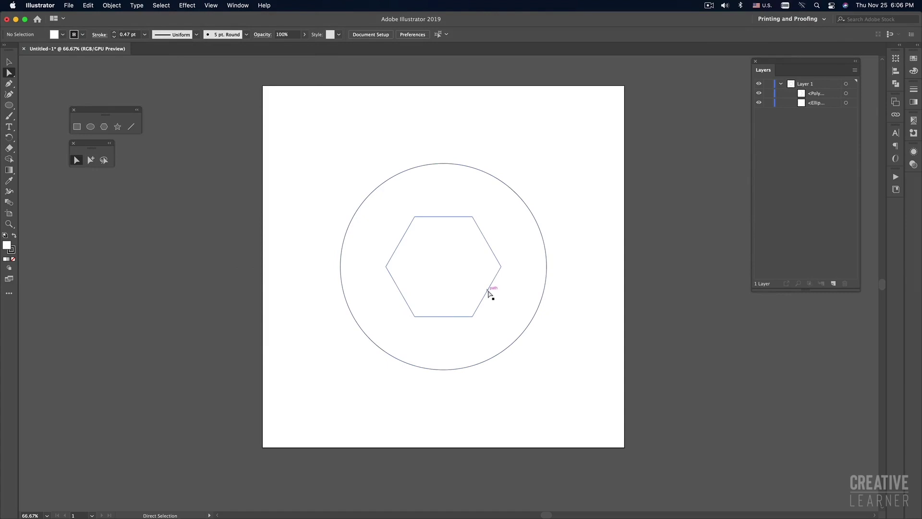
{"action": "left_click", "coordinate": [488, 293]}
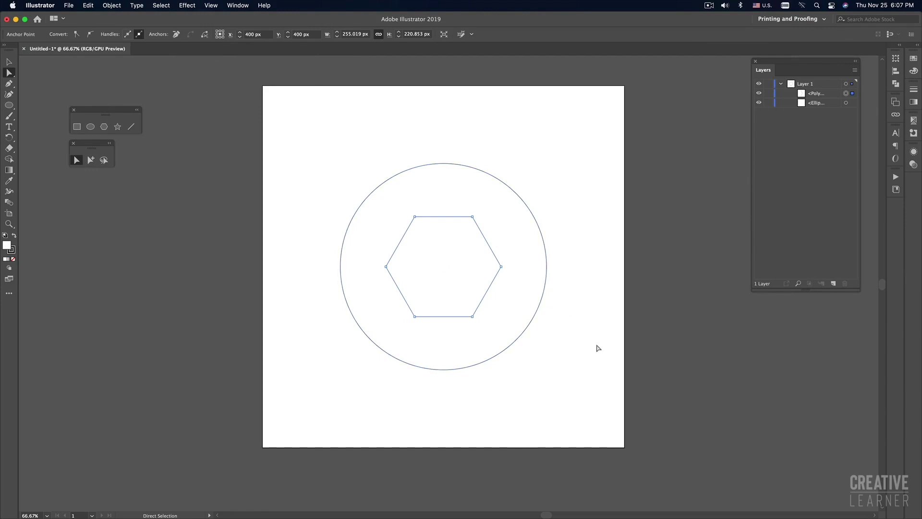
Step: Check the copied lower-right edge by dragging it off and undoing, leaving it in place
{"action": "key", "text": "v"}
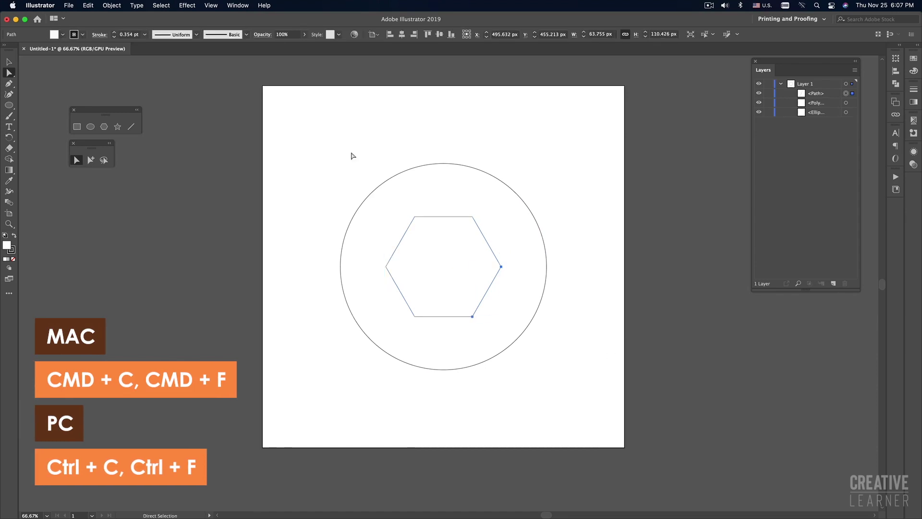
{"action": "left_click", "coordinate": [89, 6]}
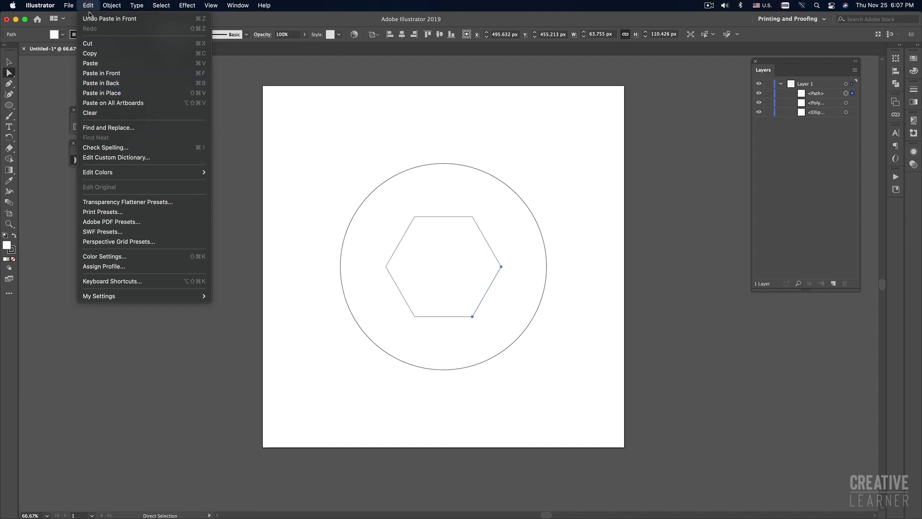
{"action": "key", "text": "Escape"}
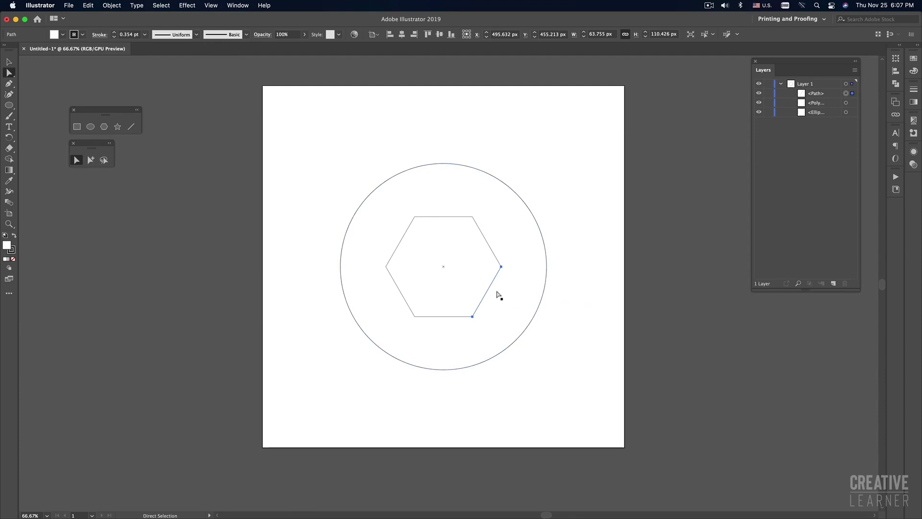
{"action": "left_click_drag", "start_coordinate": [489, 291], "coordinate": [511, 300]}
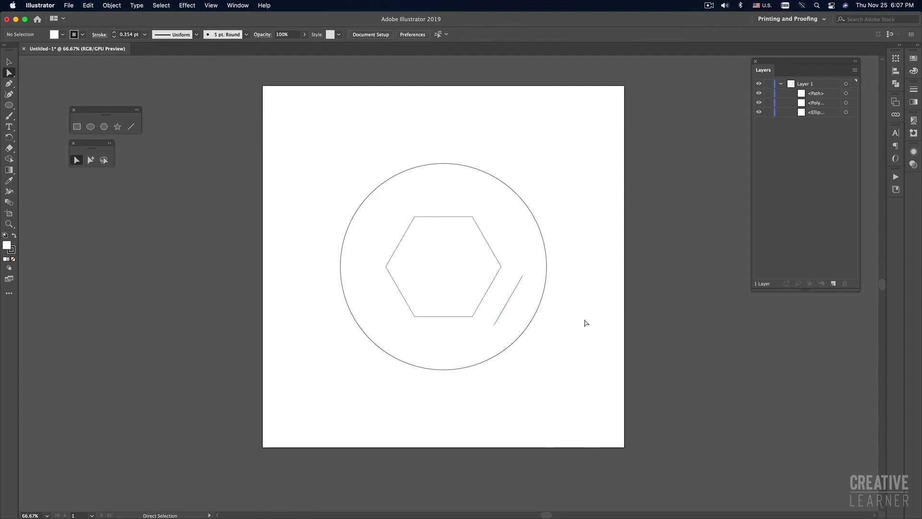
{"action": "key", "text": "super+z"}
{"action": "left_click_drag", "start_coordinate": [489, 291], "coordinate": [503, 297]}
{"action": "key", "text": "super+z"}
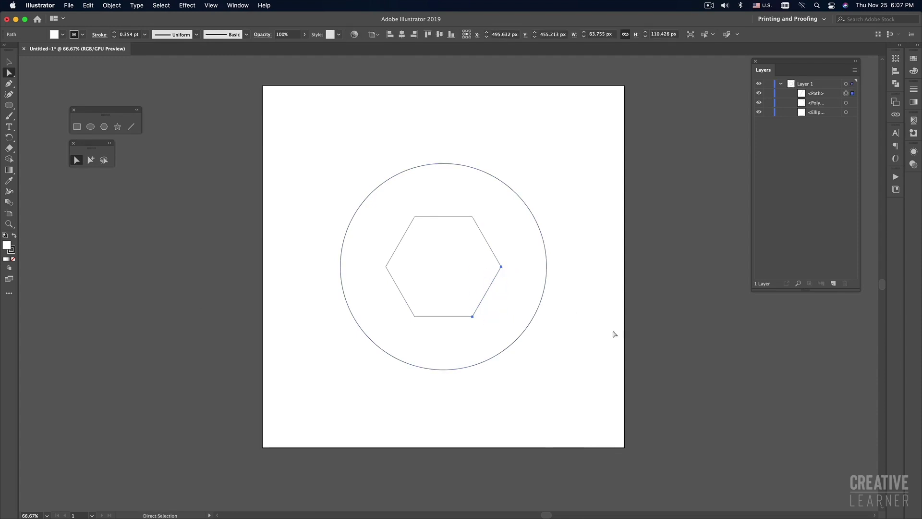
{"action": "left_click_drag", "start_coordinate": [489, 290], "coordinate": [510, 299]}
{"action": "key", "text": "super+z"}
{"action": "left_click", "coordinate": [594, 350]}
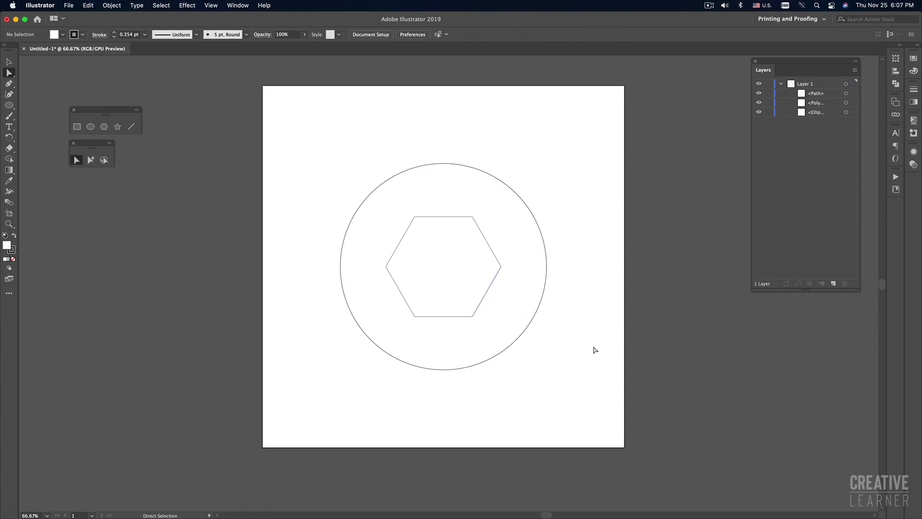
{"action": "left_click", "coordinate": [501, 267]}
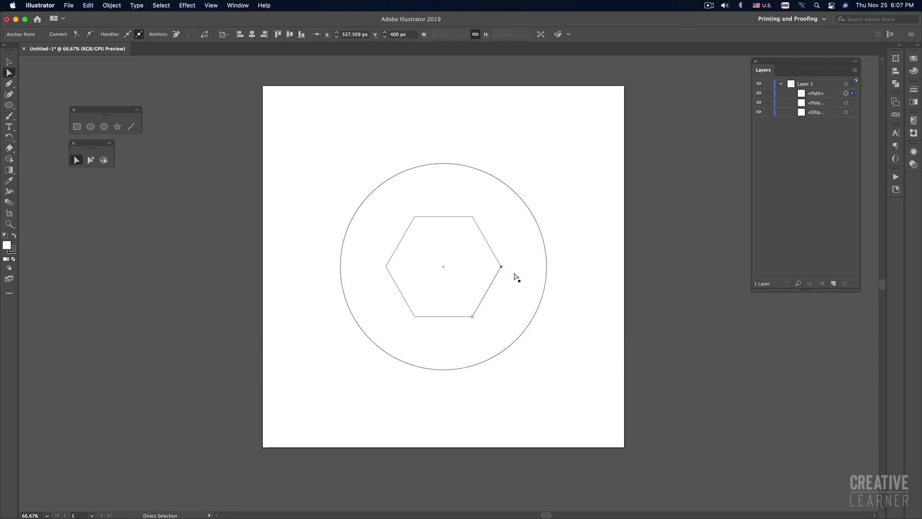
Step: Drag the copied lower-right edge's anchor out along its direction past the circle
{"action": "left_click", "coordinate": [211, 5]}
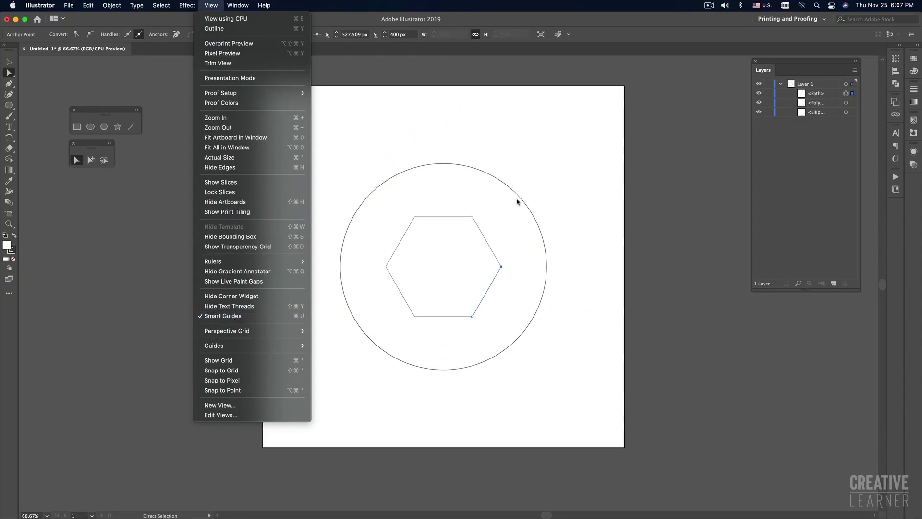
{"action": "left_click", "coordinate": [221, 316]}
{"action": "left_click", "coordinate": [513, 267]}
{"action": "left_click", "coordinate": [502, 268]}
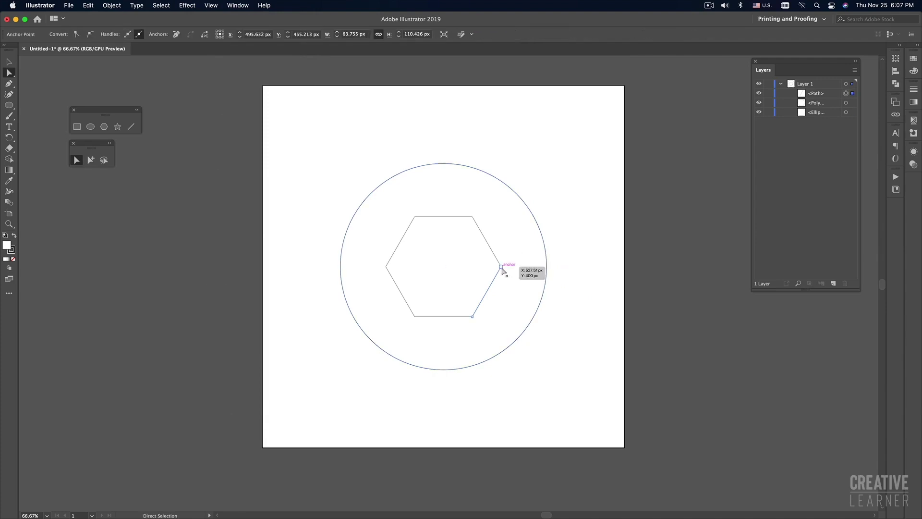
{"action": "left_click", "coordinate": [501, 267]}
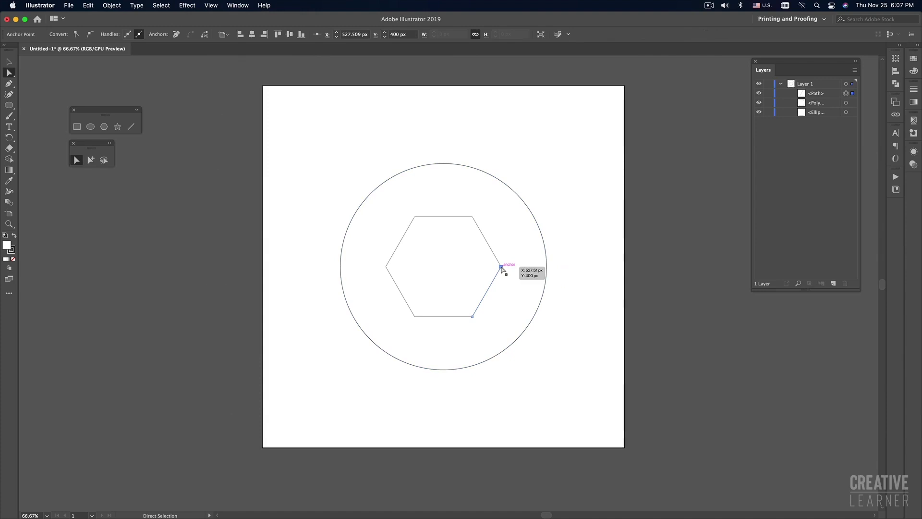
{"action": "mouse_move", "coordinate": [501, 268]}
{"action": "left_mouse_down"}
{"action": "mouse_move", "coordinate": [563, 183]}
{"action": "mouse_move", "coordinate": [541, 178]}
{"action": "mouse_move", "coordinate": [530, 195]}
{"action": "left_mouse_up"}
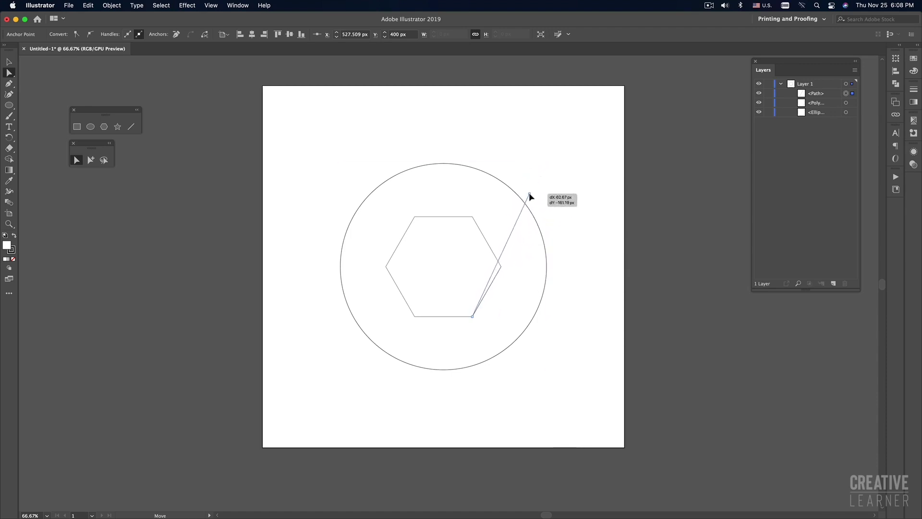
{"action": "left_click_drag", "start_coordinate": [530, 196], "coordinate": [501, 267]}
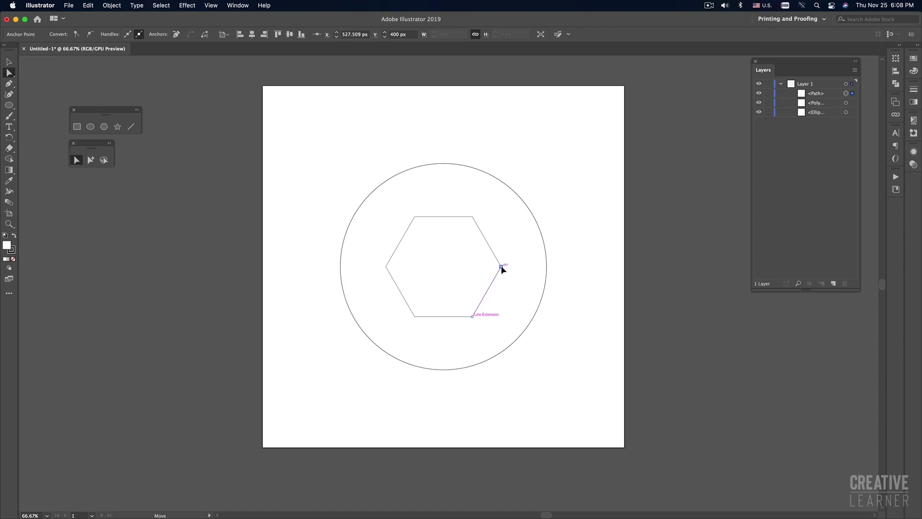
{"action": "left_click_drag", "start_coordinate": [508, 260], "coordinate": [547, 190]}
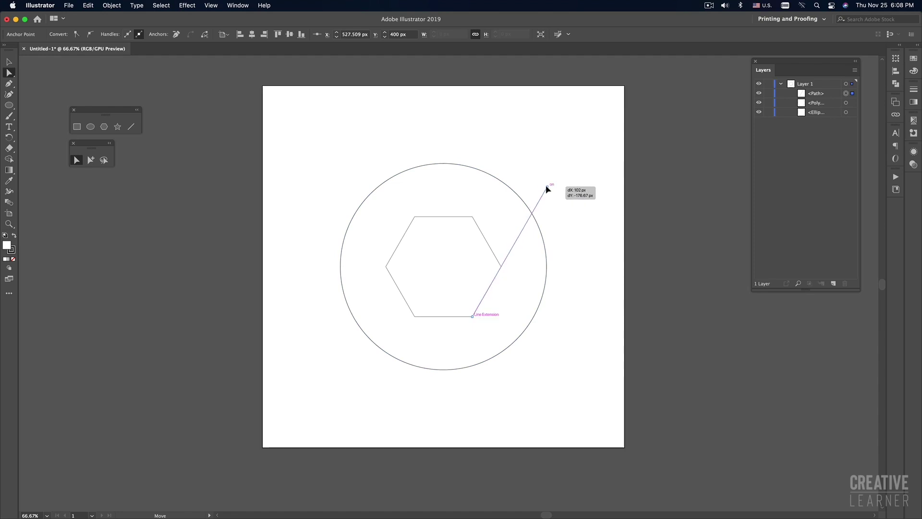
{"action": "left_click_drag", "start_coordinate": [548, 189], "coordinate": [548, 189]}
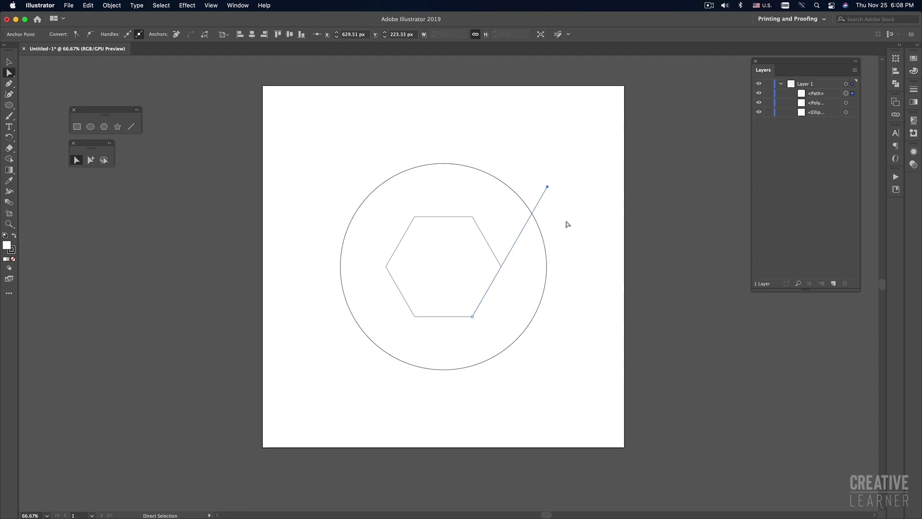
Step: Redo the extension past the circle and snap the line's lower end to the hexagon's right corner
{"action": "key", "text": "ctrl+z"}
{"action": "key", "text": "ctrl+z"}
{"action": "mouse_move", "coordinate": [504, 265]}
{"action": "left_mouse_down"}
{"action": "mouse_move", "coordinate": [519, 252]}
{"action": "mouse_move", "coordinate": [517, 165]}
{"action": "left_mouse_up"}
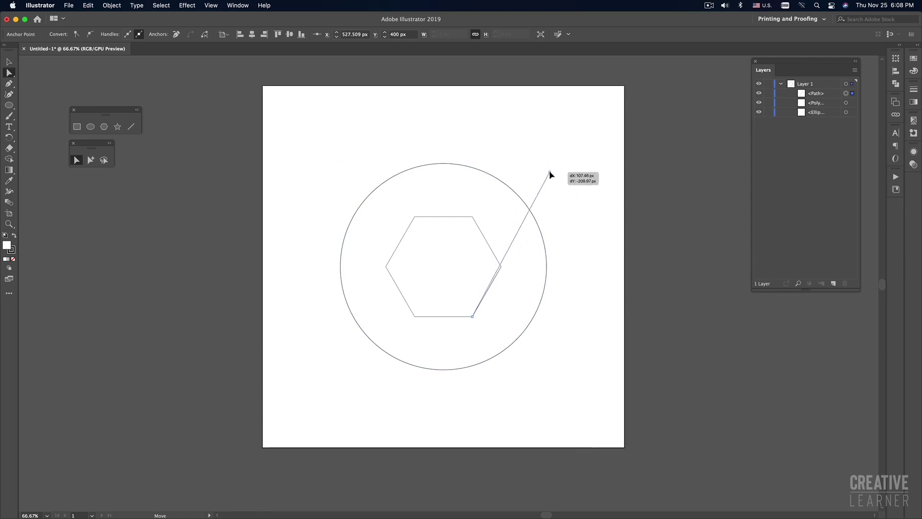
{"action": "left_click_drag", "start_coordinate": [517, 165], "coordinate": [540, 176]}
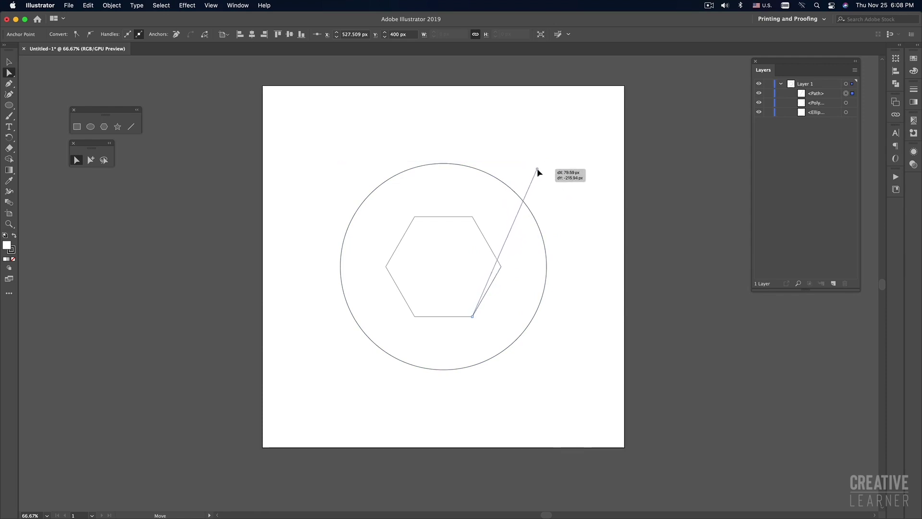
{"action": "left_click_drag", "start_coordinate": [539, 174], "coordinate": [551, 184]}
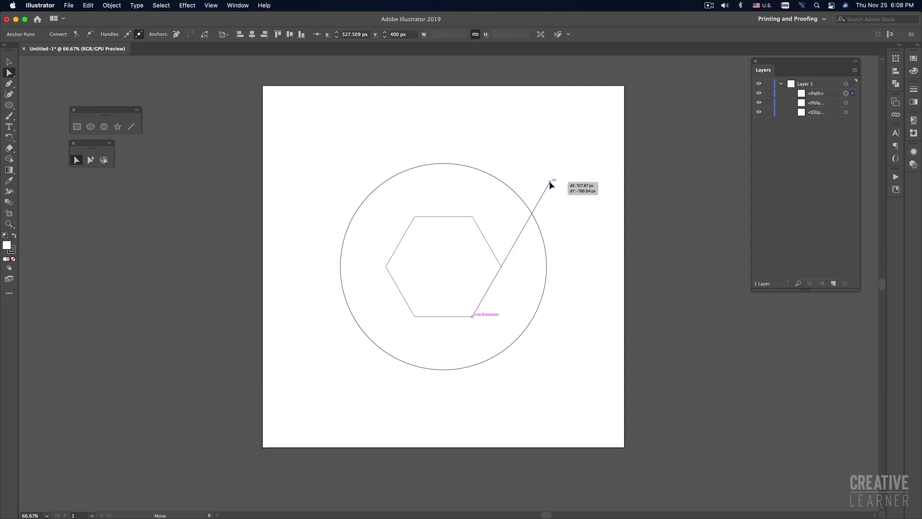
{"action": "left_click_drag", "start_coordinate": [550, 185], "coordinate": [550, 185]}
{"action": "left_click", "coordinate": [574, 202]}
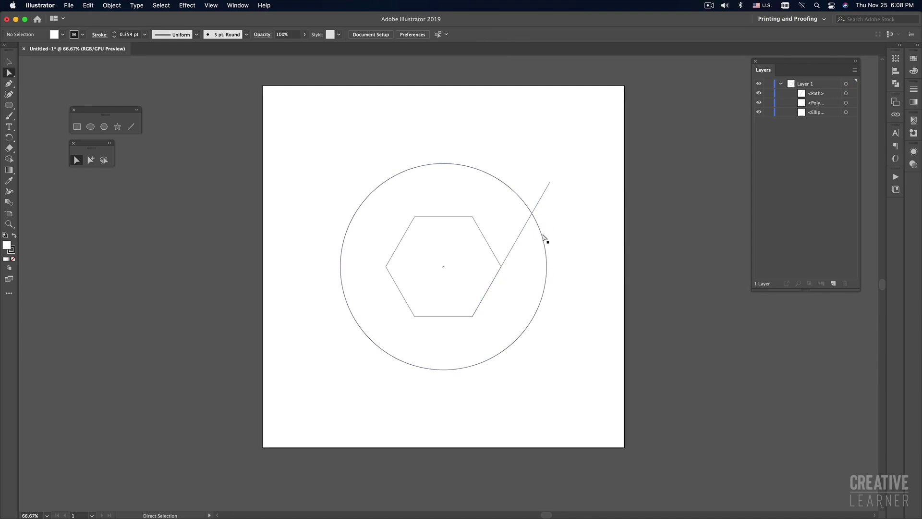
{"action": "mouse_move", "coordinate": [501, 266]}
{"action": "left_mouse_down"}
{"action": "mouse_move", "coordinate": [475, 322]}
{"action": "mouse_move", "coordinate": [500, 272]}
{"action": "left_mouse_up"}
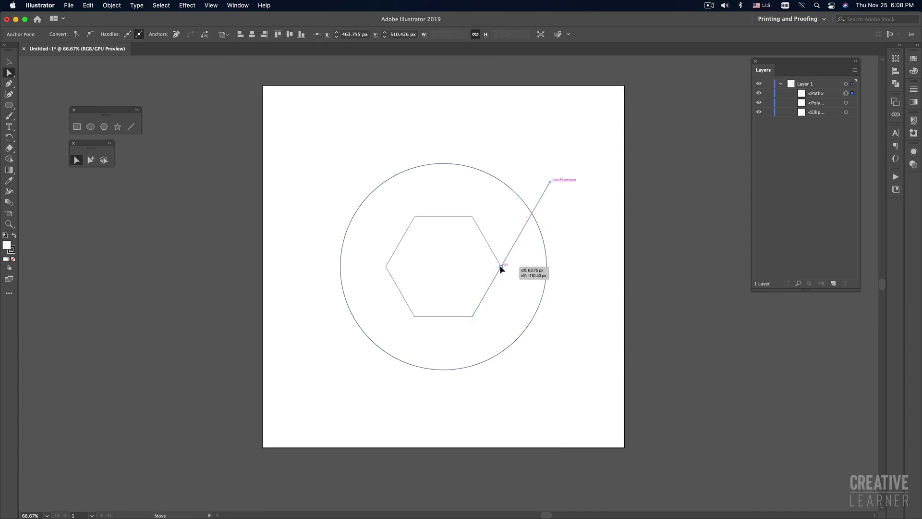
{"action": "left_click_drag", "start_coordinate": [501, 268], "coordinate": [501, 267]}
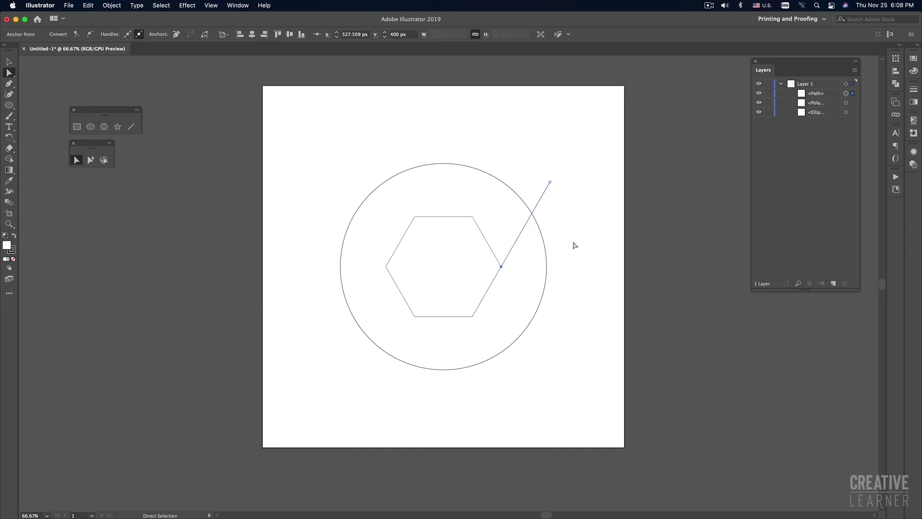
{"action": "left_click", "coordinate": [572, 247]}
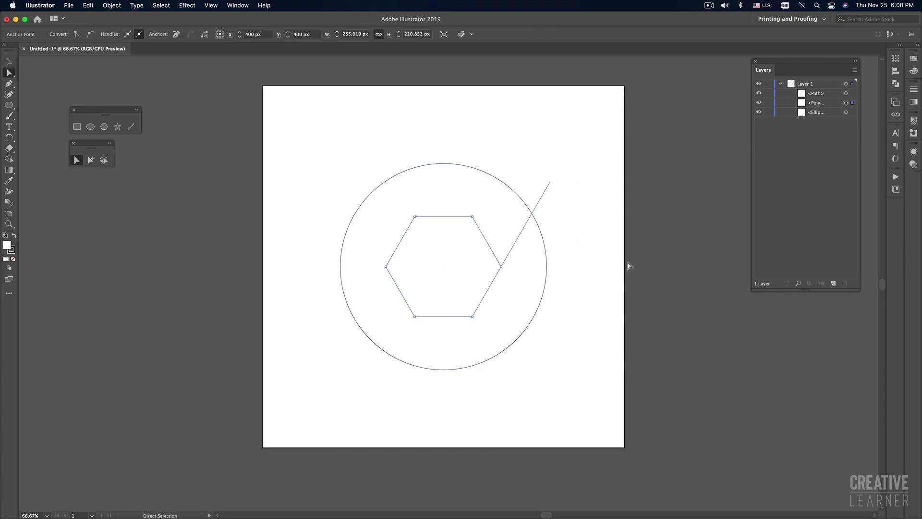
Step: Paste a copy of the upper-right edge in front and drag its top anchor above the circle
{"action": "left_click", "coordinate": [485, 240]}
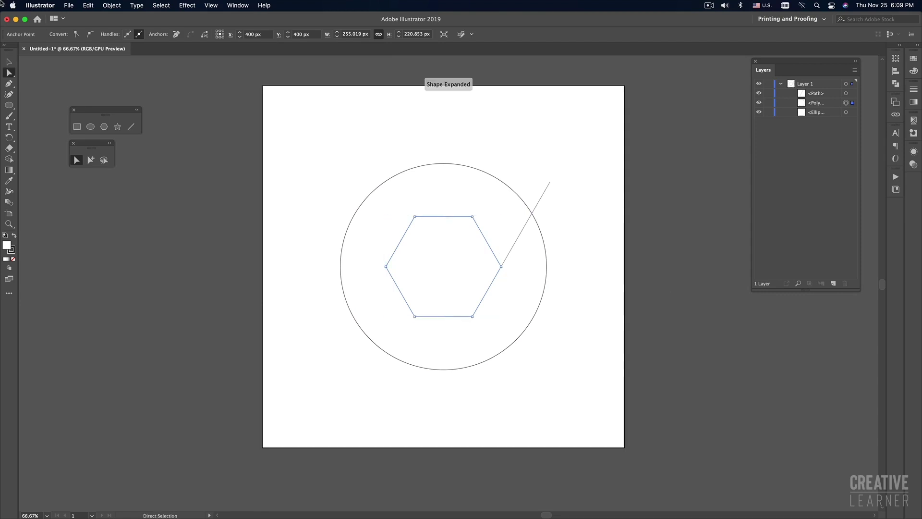
{"action": "left_click", "coordinate": [88, 6]}
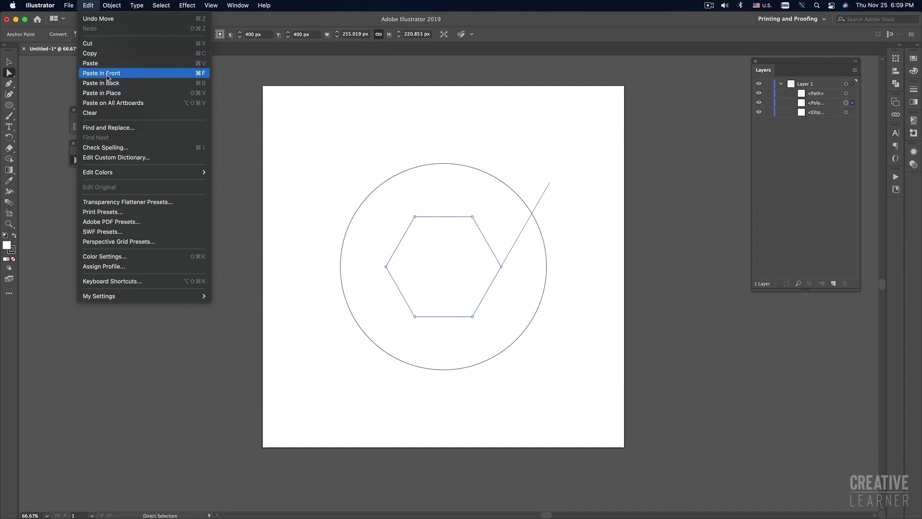
{"action": "left_click", "coordinate": [199, 76]}
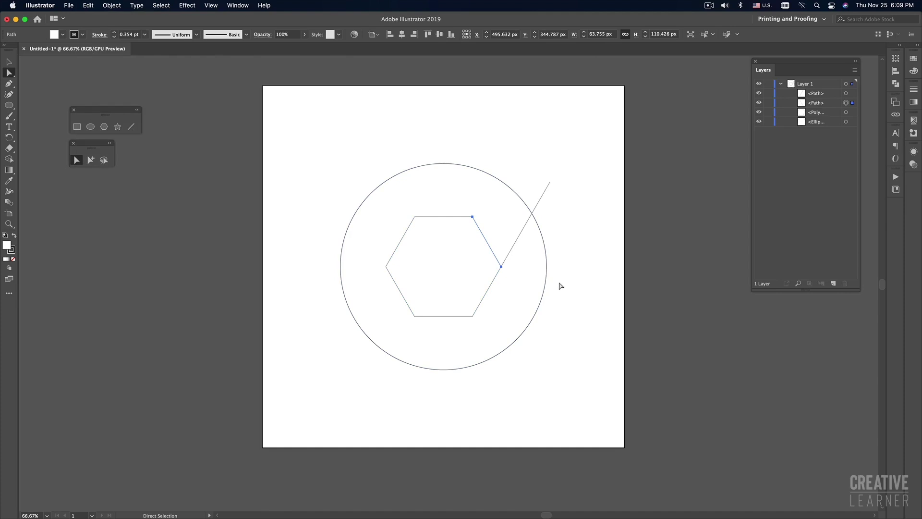
{"action": "left_click", "coordinate": [473, 217]}
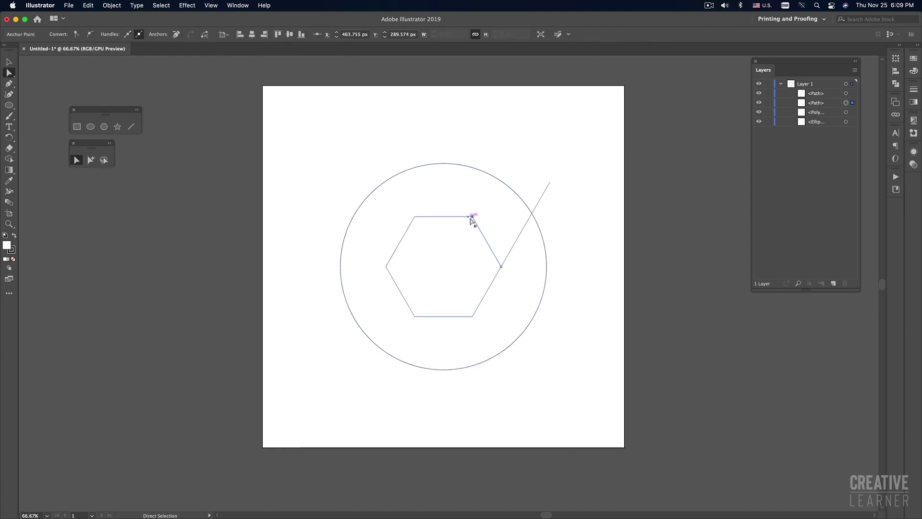
{"action": "mouse_move", "coordinate": [472, 217]}
{"action": "left_mouse_down"}
{"action": "mouse_move", "coordinate": [498, 109]}
{"action": "mouse_move", "coordinate": [425, 136]}
{"action": "left_mouse_up"}
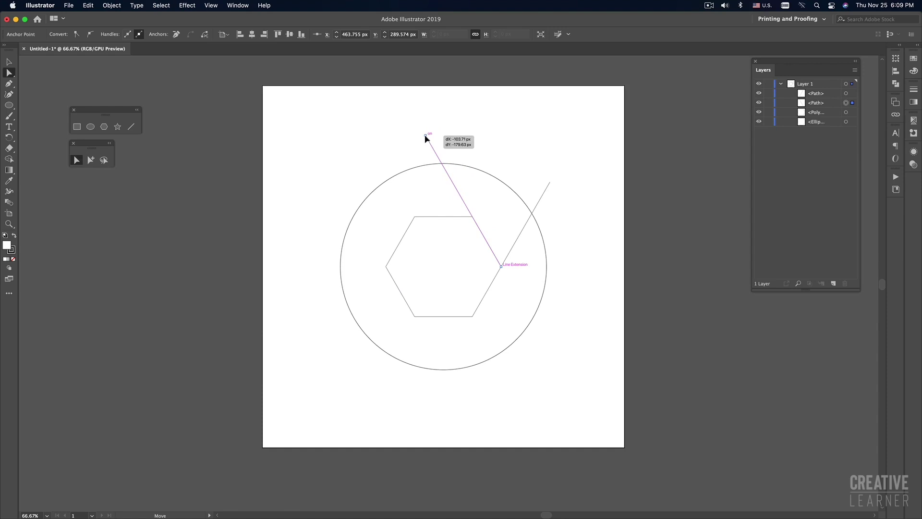
{"action": "left_click_drag", "start_coordinate": [426, 136], "coordinate": [426, 136]}
{"action": "left_click", "coordinate": [511, 139]}
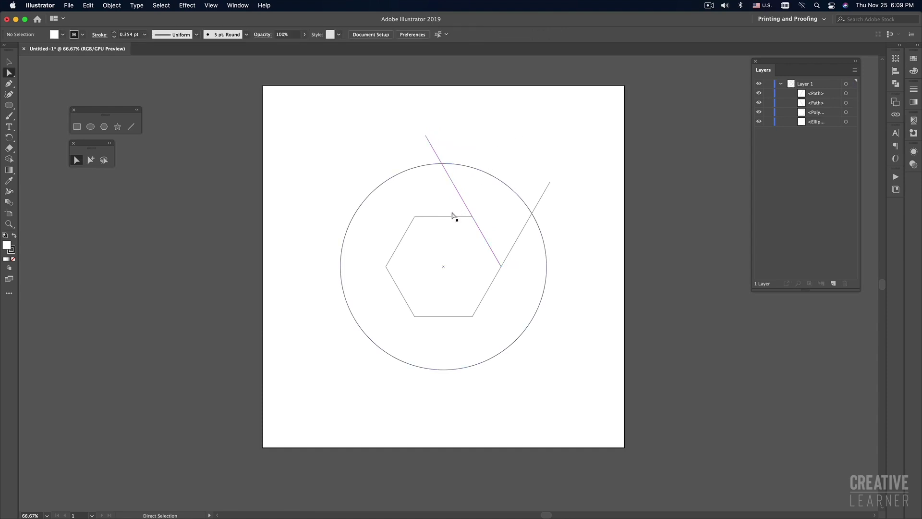
{"action": "left_click", "coordinate": [432, 217]}
{"action": "key", "text": "ctrl+c"}
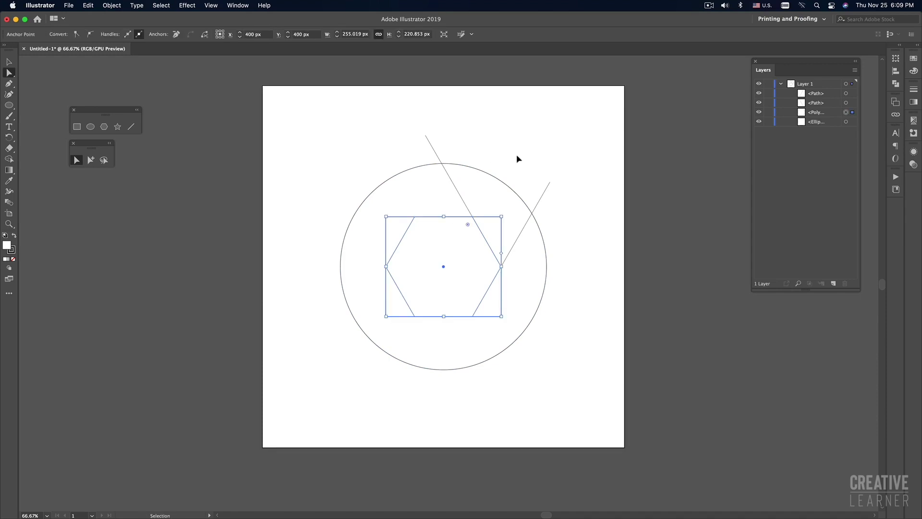
Step: Paste the top edge copy in front and stretch its left end past the circle's left outline
{"action": "key", "text": "ctrl+f"}
{"action": "left_click_drag", "start_coordinate": [416, 220], "coordinate": [315, 229]}
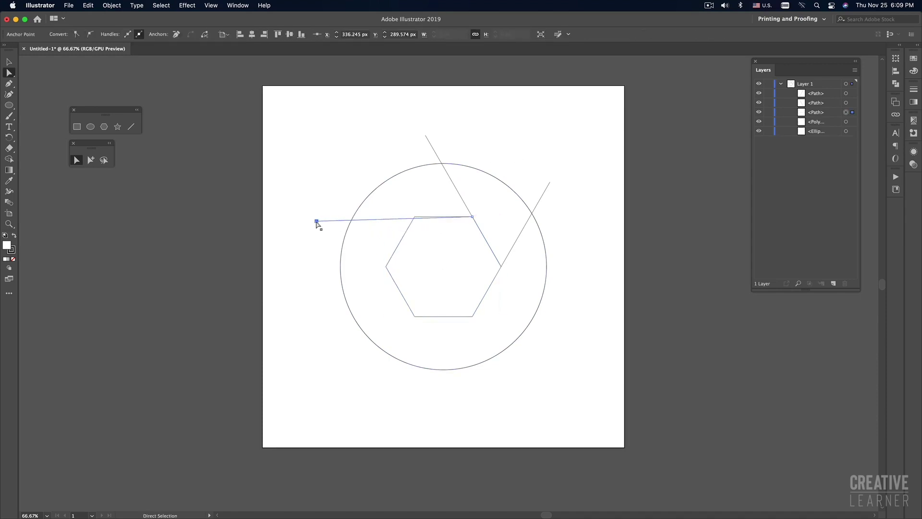
{"action": "key", "text": "ctrl+z"}
{"action": "left_click_drag", "start_coordinate": [415, 217], "coordinate": [313, 221]}
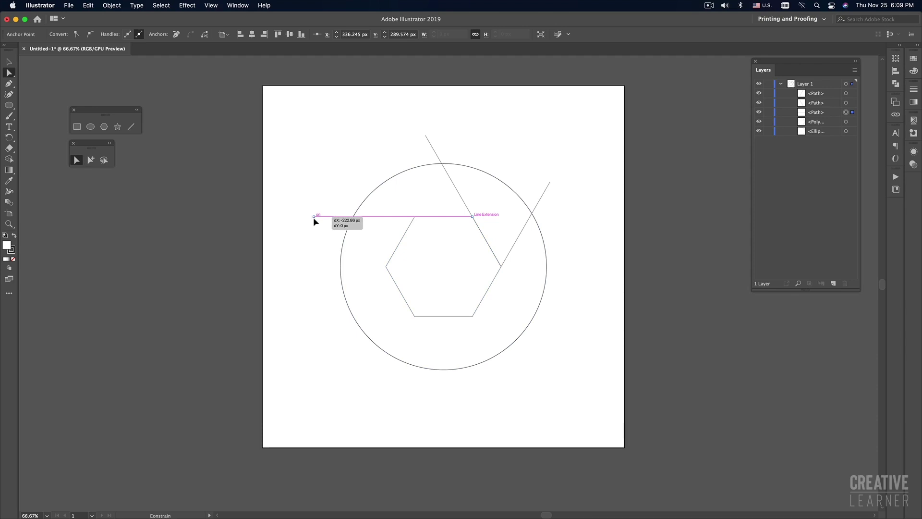
{"action": "left_click_drag", "start_coordinate": [314, 219], "coordinate": [314, 218]}
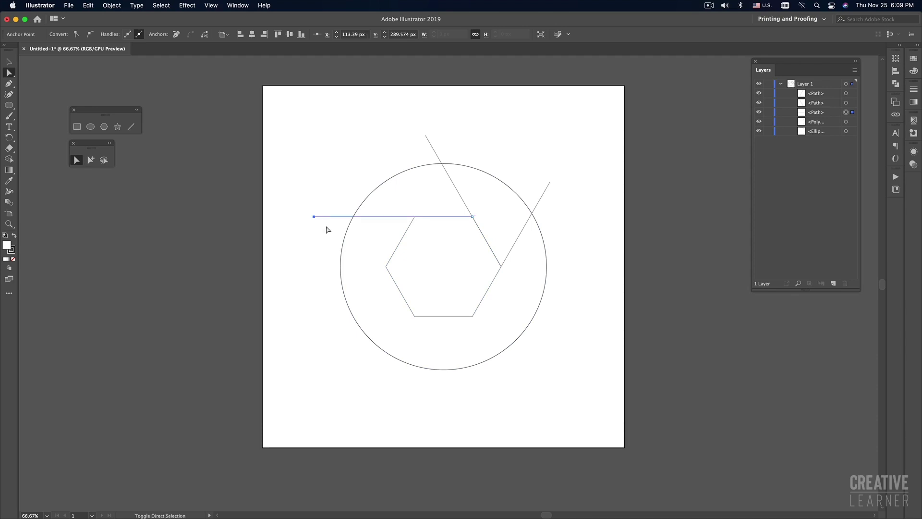
{"action": "left_click", "coordinate": [382, 157]}
{"action": "left_click_drag", "start_coordinate": [473, 217], "coordinate": [414, 218]}
Step: Move the upper diagonal line's lower end onto the hexagon's top-right corner
{"action": "left_click", "coordinate": [496, 257]}
{"action": "left_click_drag", "start_coordinate": [502, 269], "coordinate": [472, 219]}
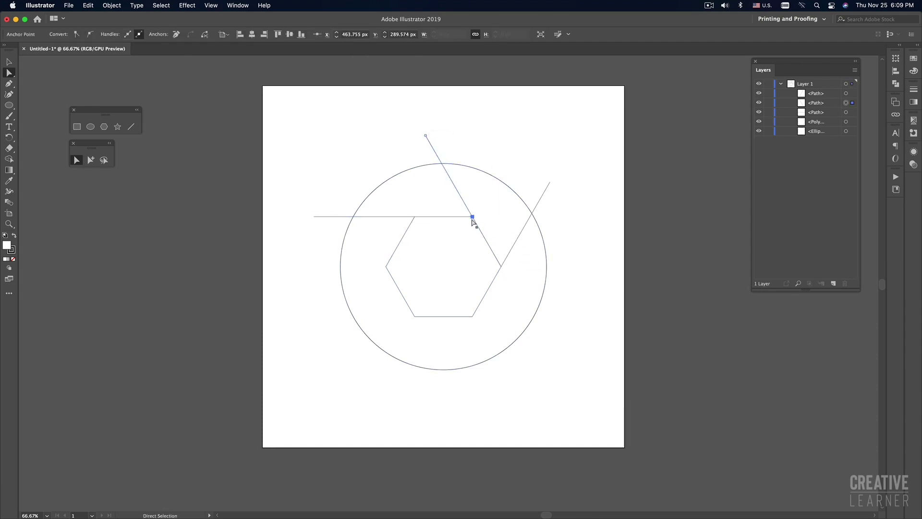
{"action": "left_click", "coordinate": [608, 304]}
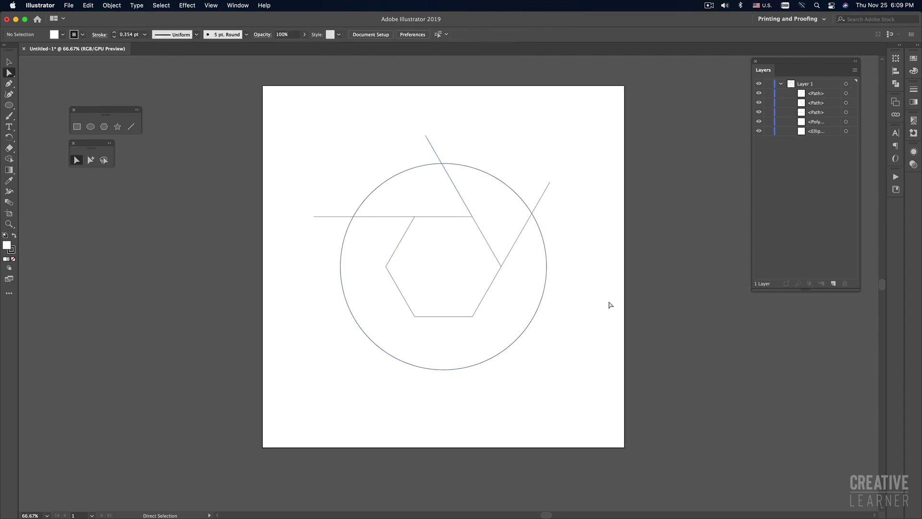
{"action": "left_click", "coordinate": [402, 241]}
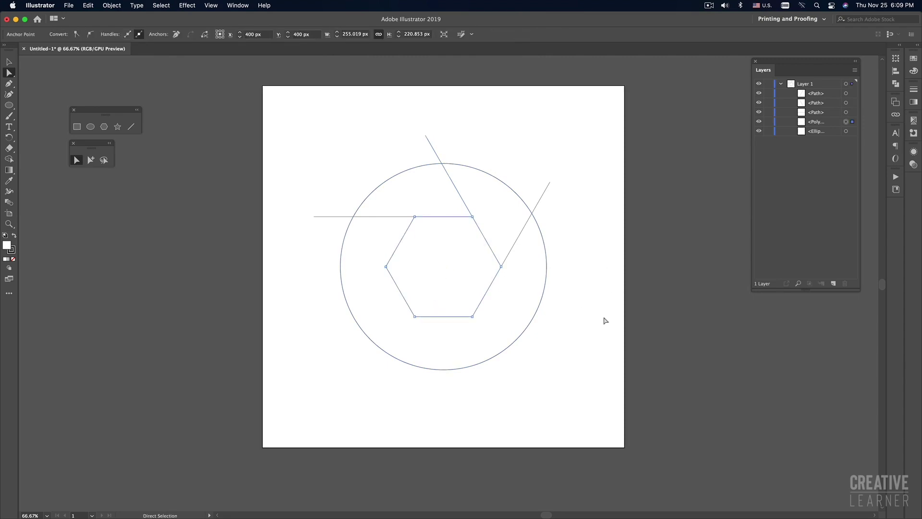
Step: Extend the upper-left edge copy down-left past the circle, anchored at the hexagon's left corner
{"action": "key", "text": "Delete"}
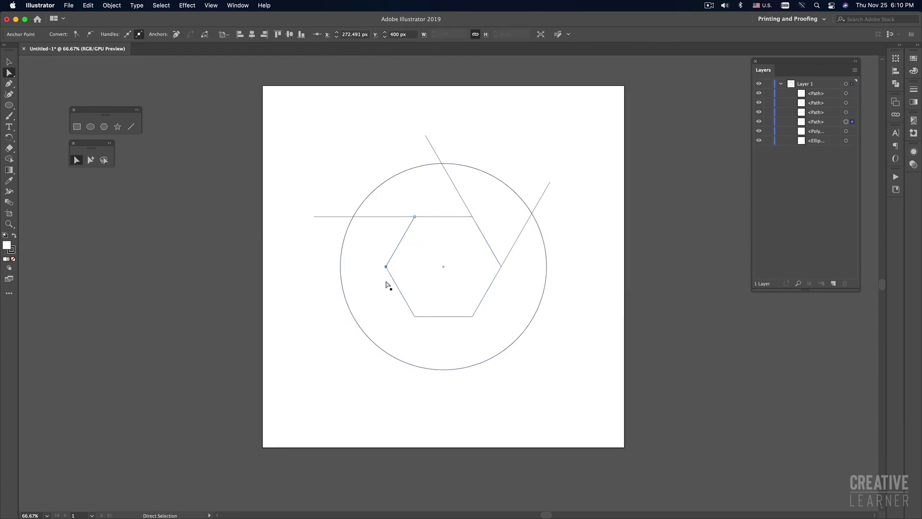
{"action": "left_click_drag", "start_coordinate": [387, 266], "coordinate": [329, 368]}
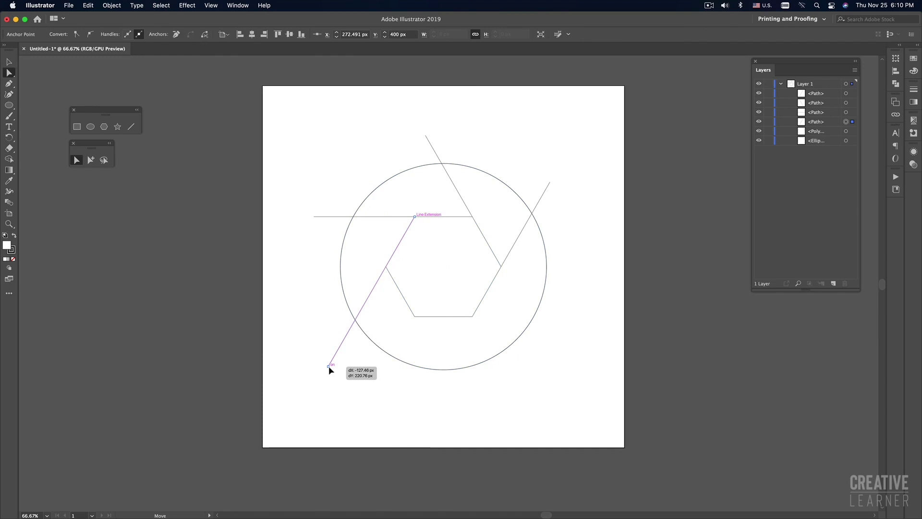
{"action": "left_click", "coordinate": [415, 218]}
{"action": "left_click_drag", "start_coordinate": [416, 217], "coordinate": [386, 267]}
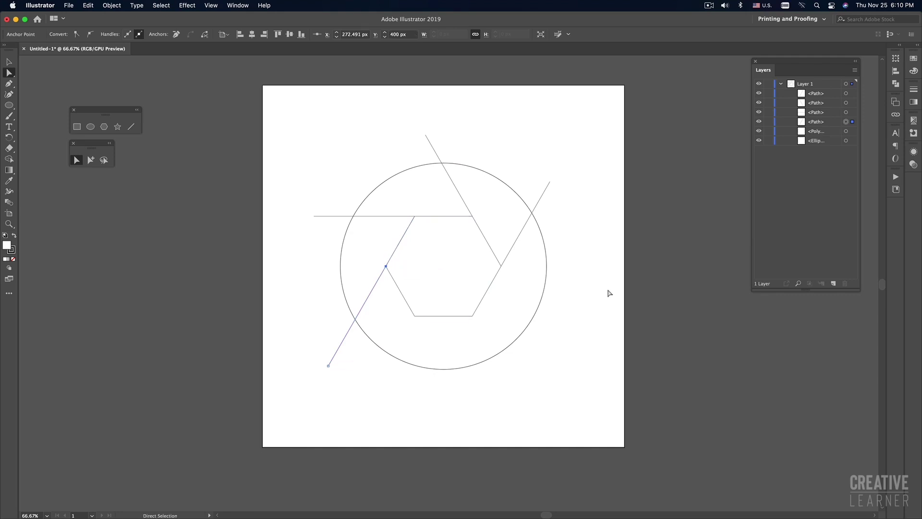
{"action": "left_click", "coordinate": [408, 303]}
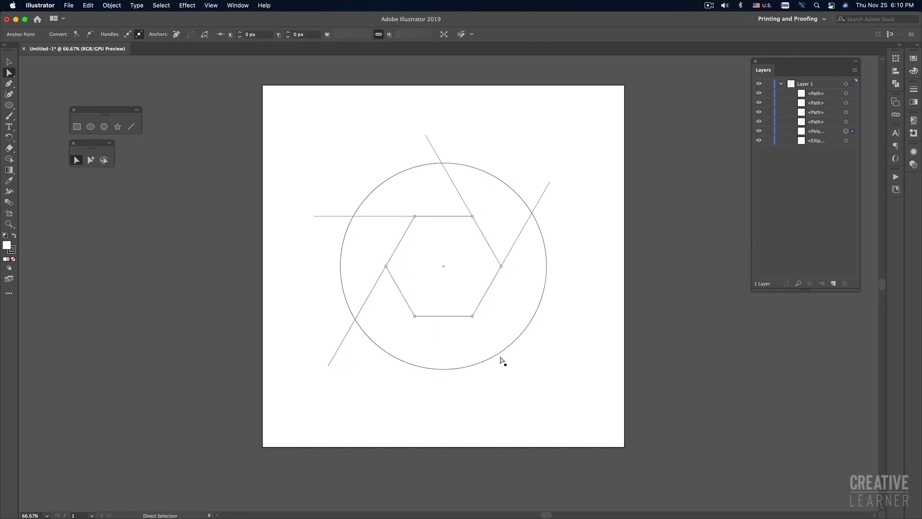
Step: Extend the lower-left edge copy down below the circle and reposition its upper end
{"action": "left_click_drag", "start_coordinate": [423, 319], "coordinate": [391, 268]}
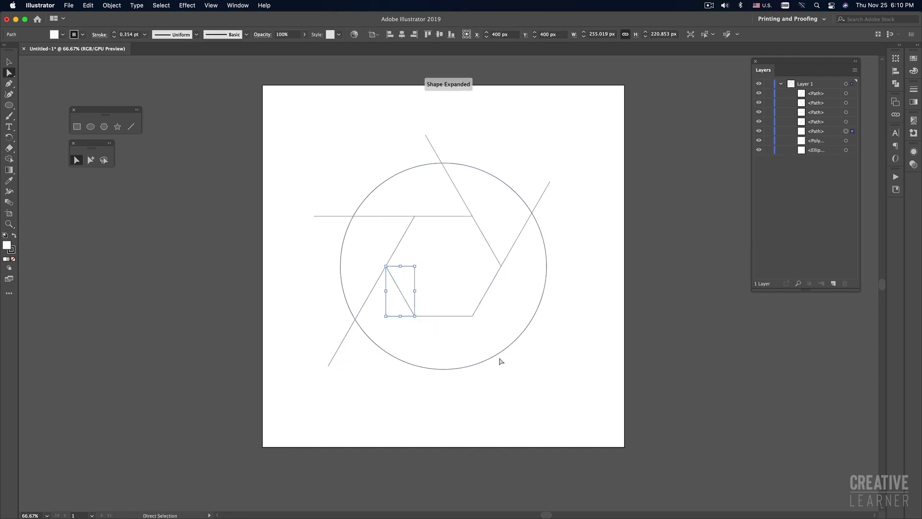
{"action": "left_click_drag", "start_coordinate": [450, 324], "coordinate": [483, 379]}
{"action": "left_click", "coordinate": [415, 316]}
{"action": "mouse_move", "coordinate": [415, 316]}
{"action": "left_mouse_down"}
{"action": "mouse_move", "coordinate": [470, 391]}
{"action": "mouse_move", "coordinate": [465, 406]}
{"action": "left_mouse_up"}
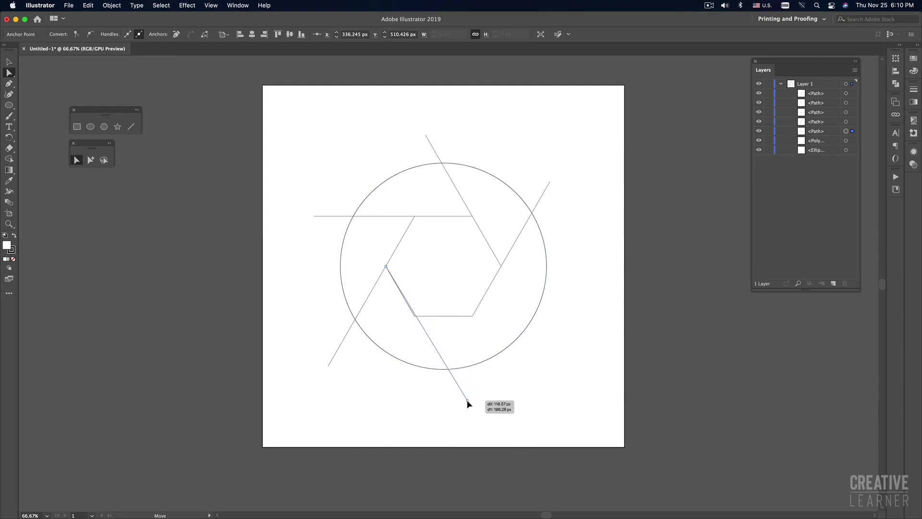
{"action": "left_click_drag", "start_coordinate": [465, 406], "coordinate": [471, 413]}
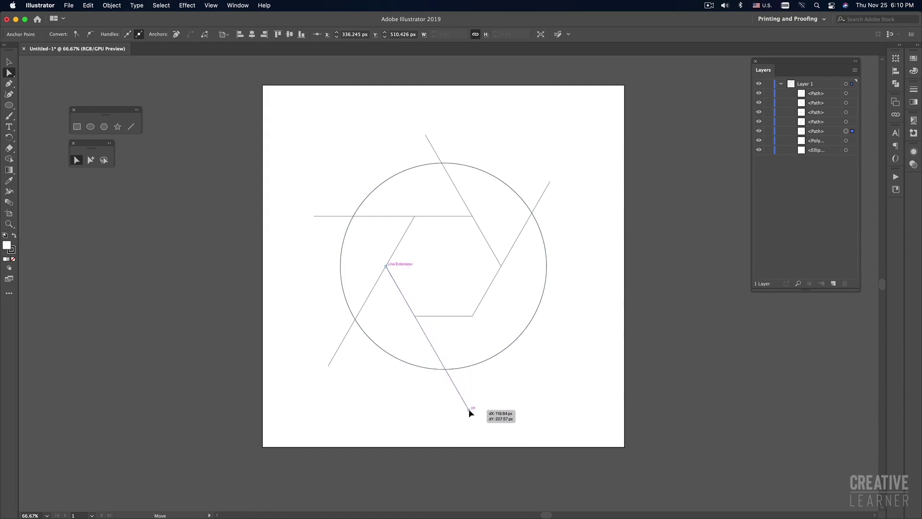
{"action": "left_click_drag", "start_coordinate": [470, 413], "coordinate": [470, 413]}
{"action": "left_click", "coordinate": [486, 339]}
{"action": "left_click", "coordinate": [389, 272]}
{"action": "left_click_drag", "start_coordinate": [389, 271], "coordinate": [417, 316]}
{"action": "left_click", "coordinate": [518, 299]}
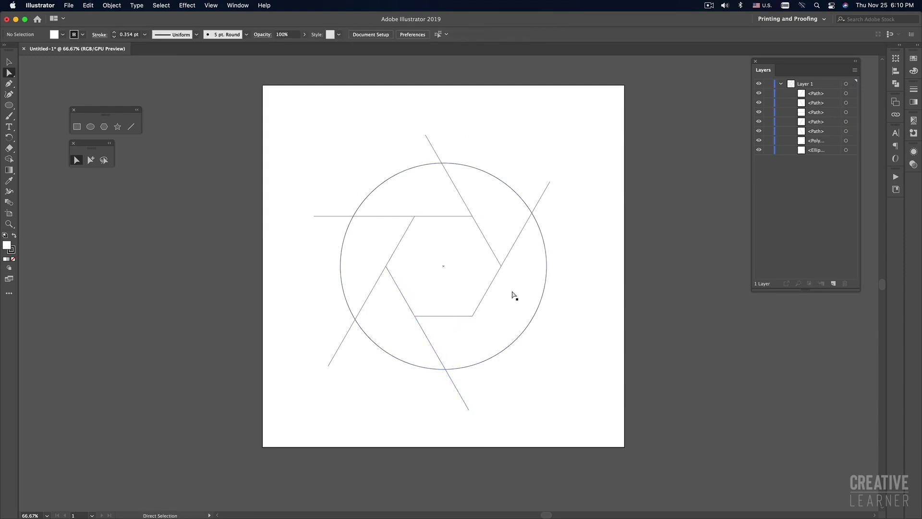
Step: Stretch the bottom edge line right past the circle, its left end at the lower-right corner
{"action": "left_click", "coordinate": [459, 316]}
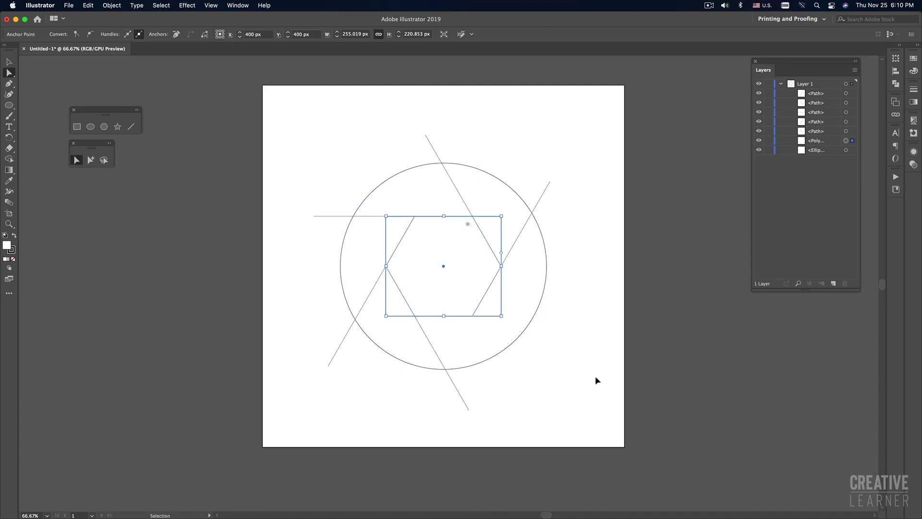
{"action": "left_click", "coordinate": [528, 335]}
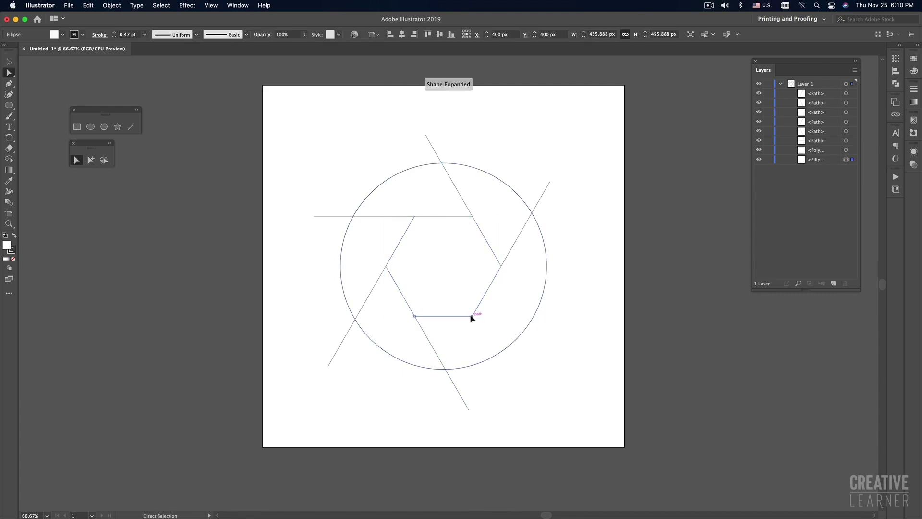
{"action": "left_click_drag", "start_coordinate": [472, 318], "coordinate": [590, 317]}
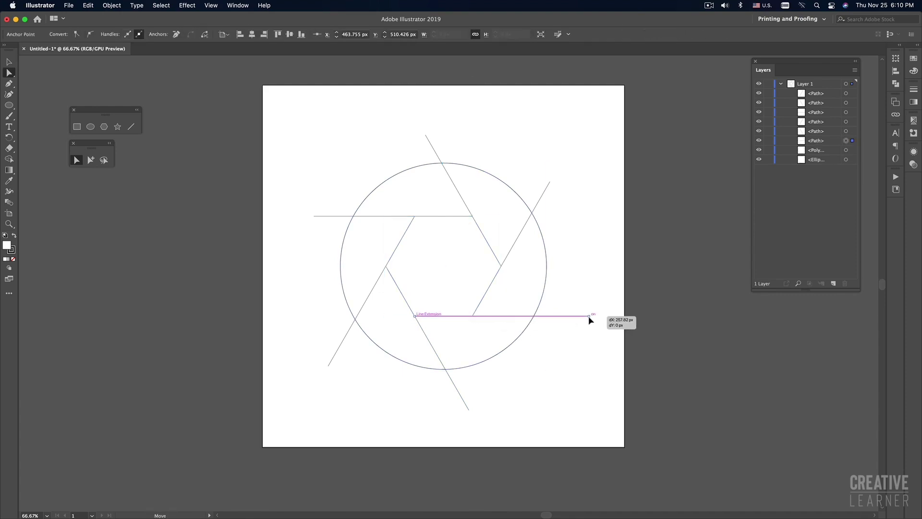
{"action": "left_click_drag", "start_coordinate": [591, 320], "coordinate": [589, 317]}
{"action": "left_click", "coordinate": [456, 316]}
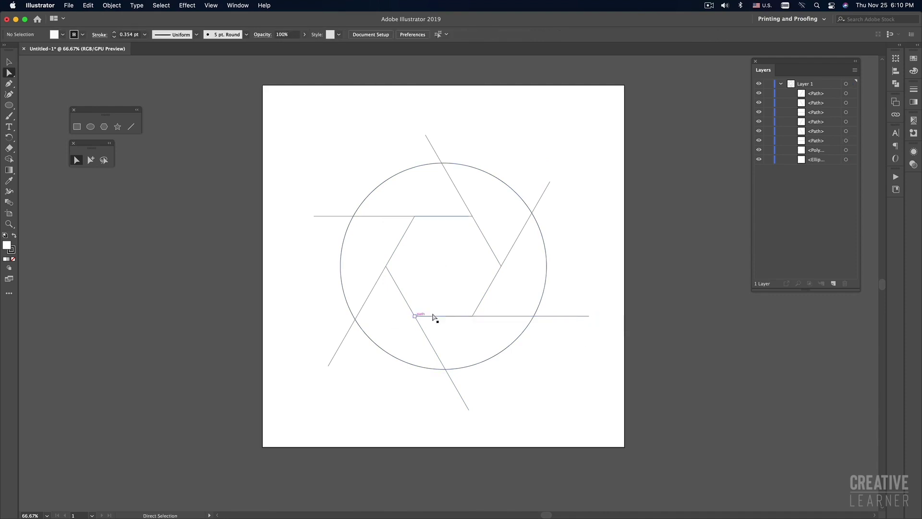
{"action": "left_click_drag", "start_coordinate": [419, 317], "coordinate": [473, 316]}
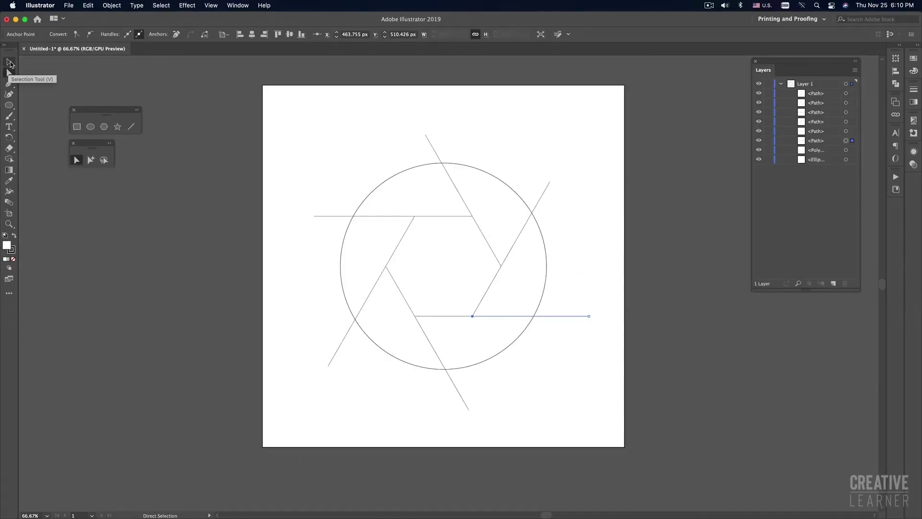
{"action": "left_click", "coordinate": [10, 63]}
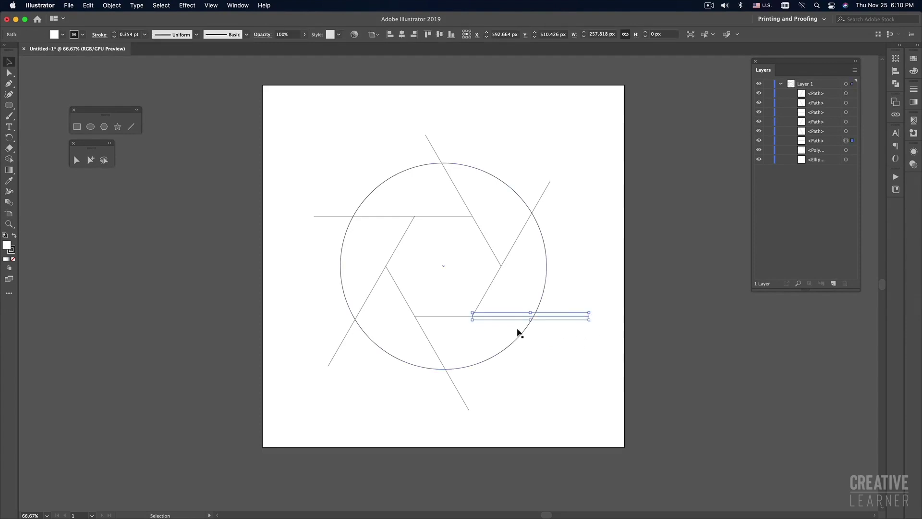
{"action": "left_click", "coordinate": [9, 73]}
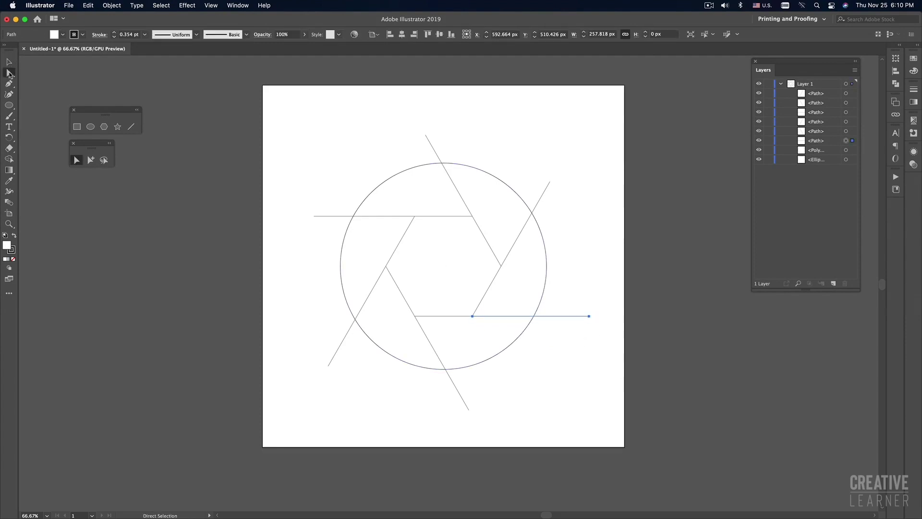
{"action": "left_click", "coordinate": [10, 74]}
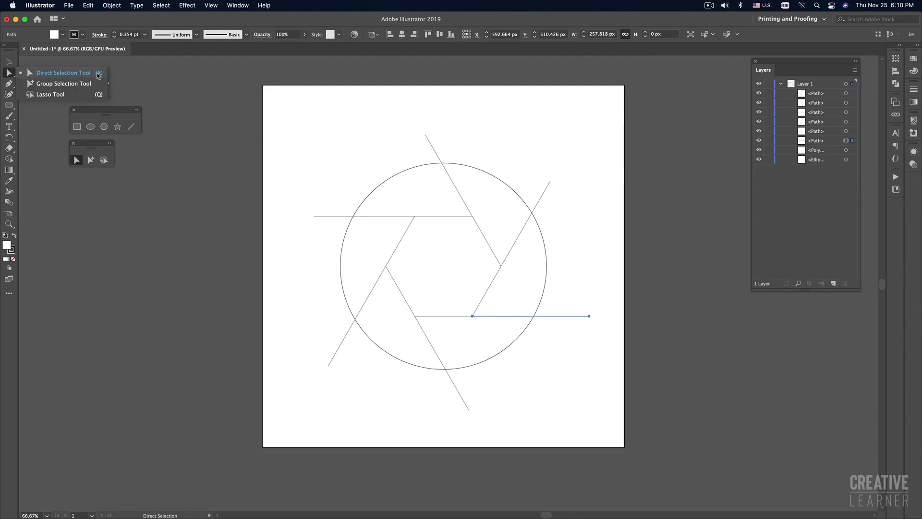
{"action": "left_click", "coordinate": [10, 75]}
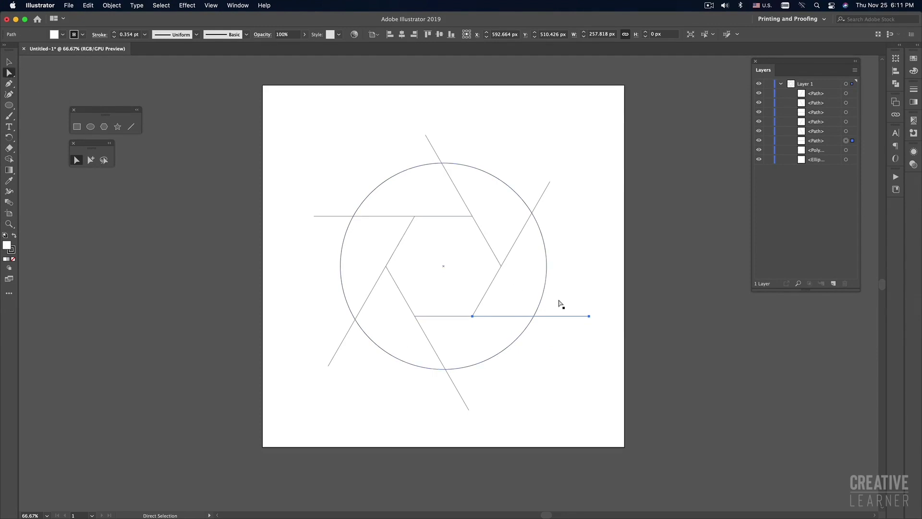
{"action": "left_click", "coordinate": [586, 287]}
{"action": "key", "text": "v"}
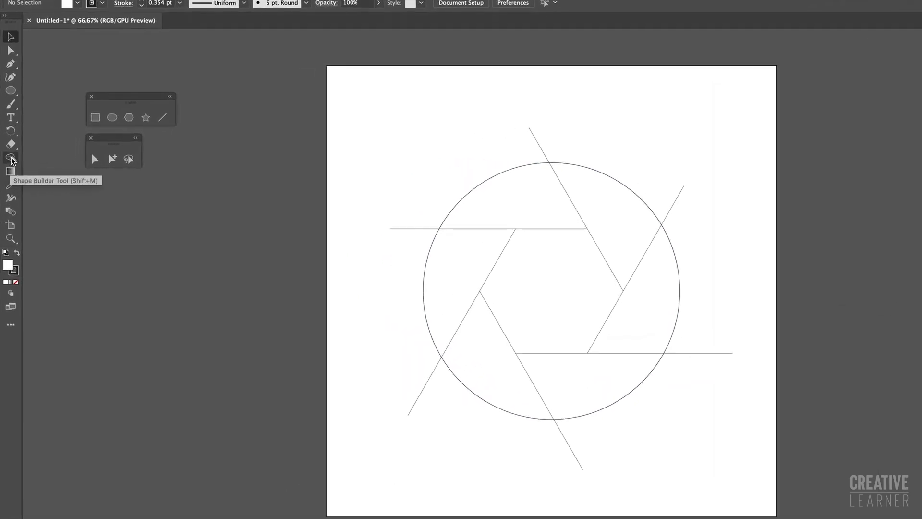
{"action": "left_click", "coordinate": [12, 160]}
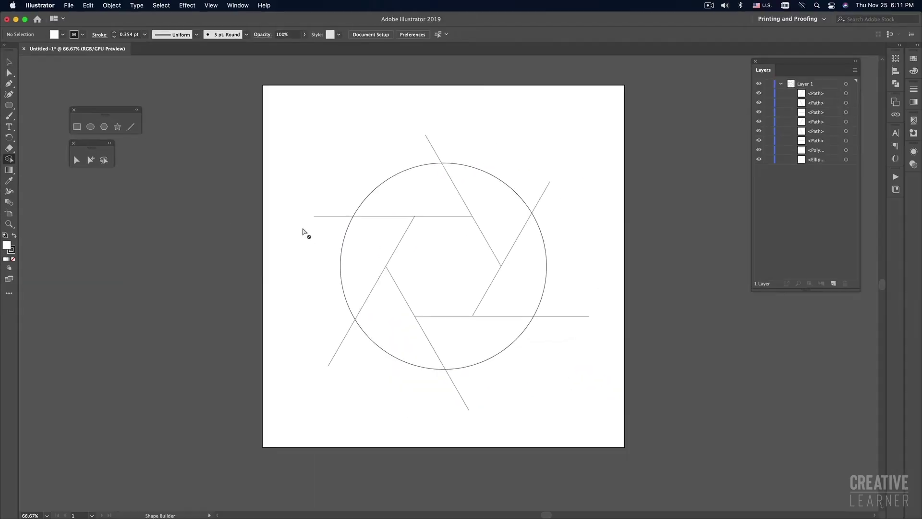
Step: Select all the lines and the circle and set their fill and stroke to None
{"action": "key", "text": "v"}
{"action": "left_click_drag", "start_coordinate": [322, 155], "coordinate": [604, 426]}
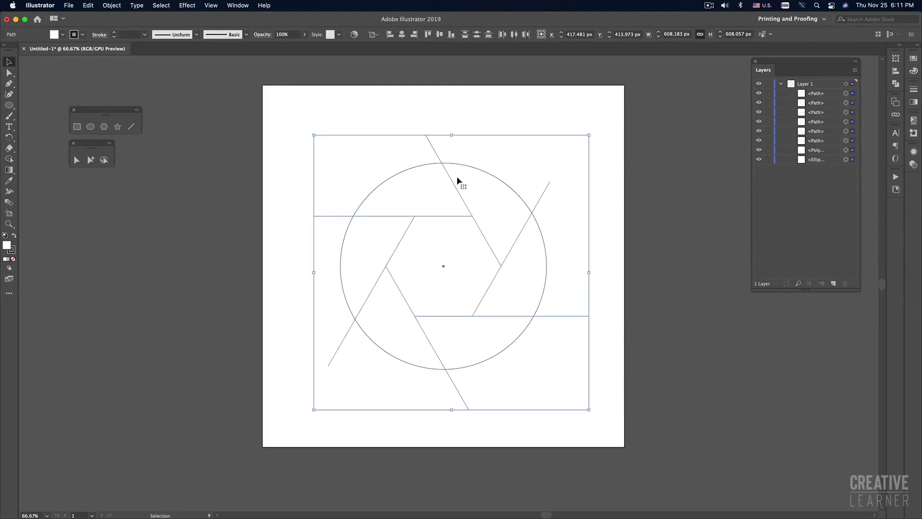
{"action": "left_click", "coordinate": [14, 259]}
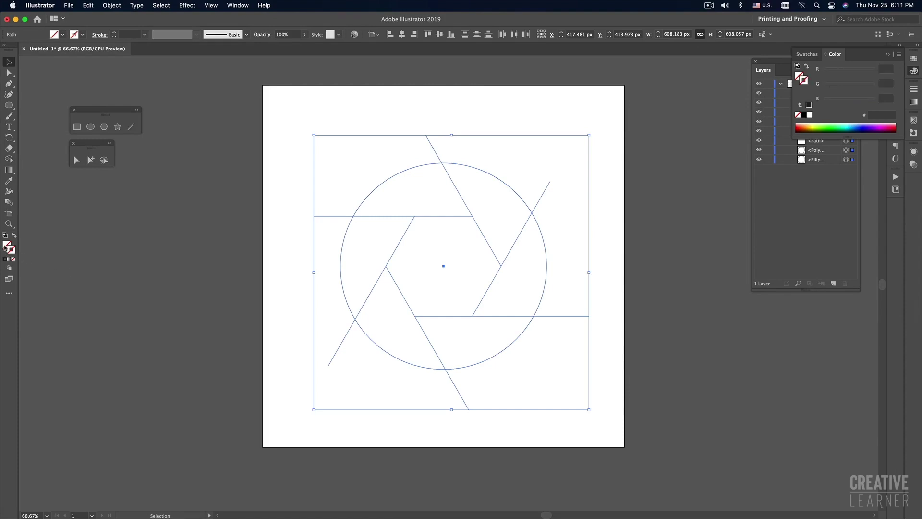
Step: Use Shape Builder to delete the line ends sticking out above, right, below and left of the circle
{"action": "key", "text": "shift+m"}
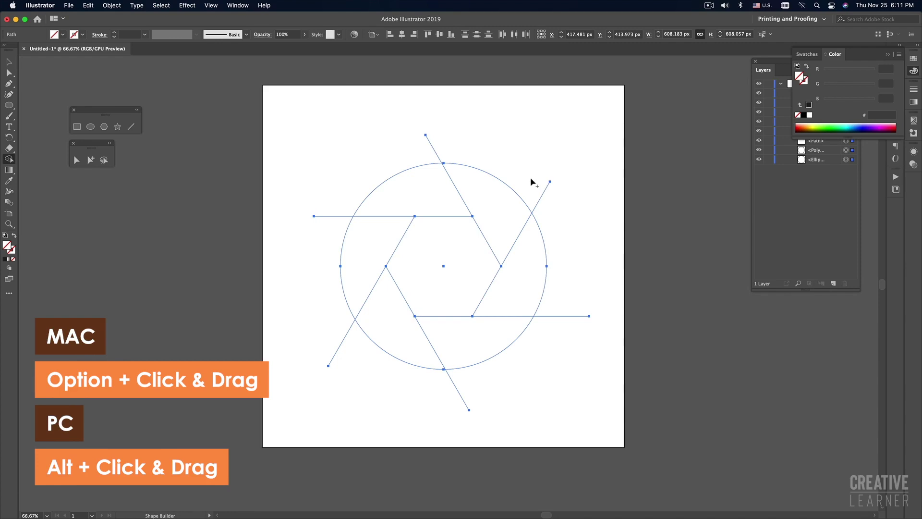
{"action": "left_click_drag", "start_coordinate": [531, 179], "coordinate": [568, 232]}
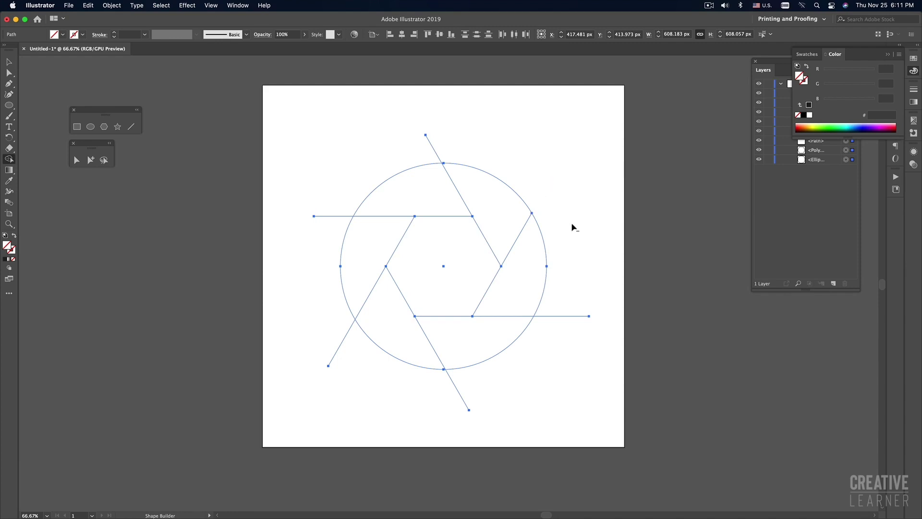
{"action": "left_click_drag", "start_coordinate": [481, 148], "coordinate": [482, 150]}
{"action": "left_click_drag", "start_coordinate": [565, 292], "coordinate": [561, 342]}
{"action": "left_click_drag", "start_coordinate": [473, 383], "coordinate": [440, 404]}
{"action": "left_click_drag", "start_coordinate": [320, 327], "coordinate": [370, 373]}
{"action": "left_click_drag", "start_coordinate": [310, 241], "coordinate": [306, 246]}
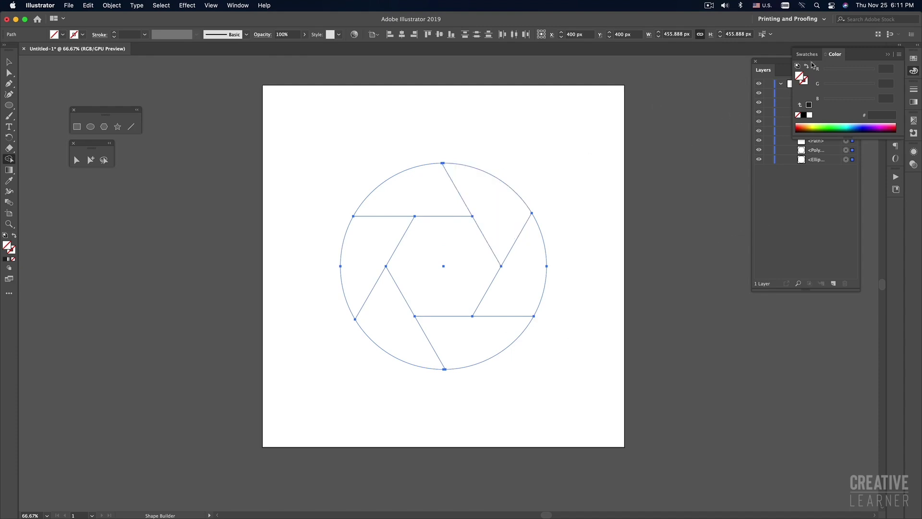
Step: Float the Swatches panel from Window > Swatches and choose red as the fill colour
{"action": "left_click", "coordinate": [237, 5]}
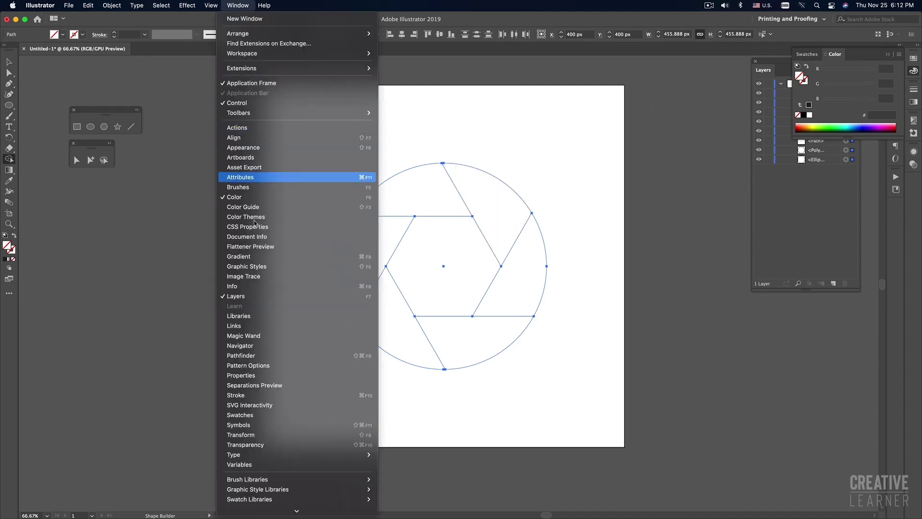
{"action": "left_click", "coordinate": [250, 416]}
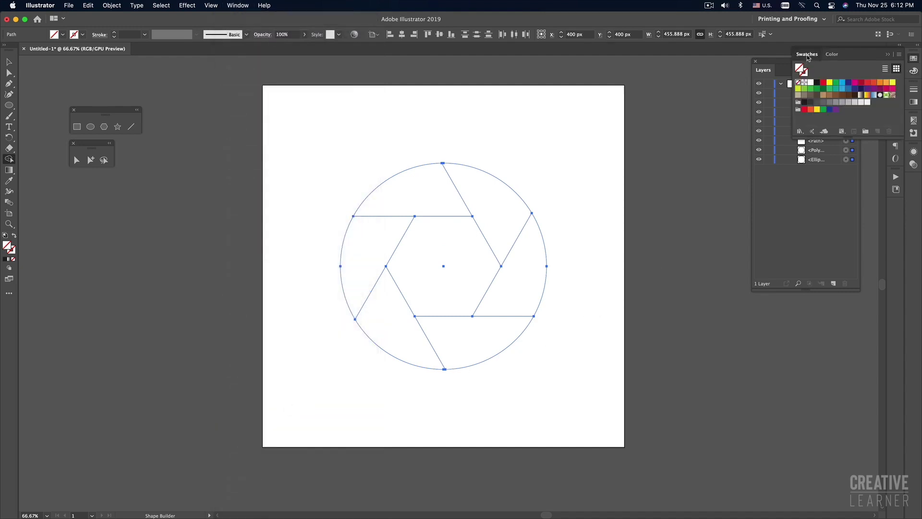
{"action": "left_click_drag", "start_coordinate": [807, 53], "coordinate": [647, 66]}
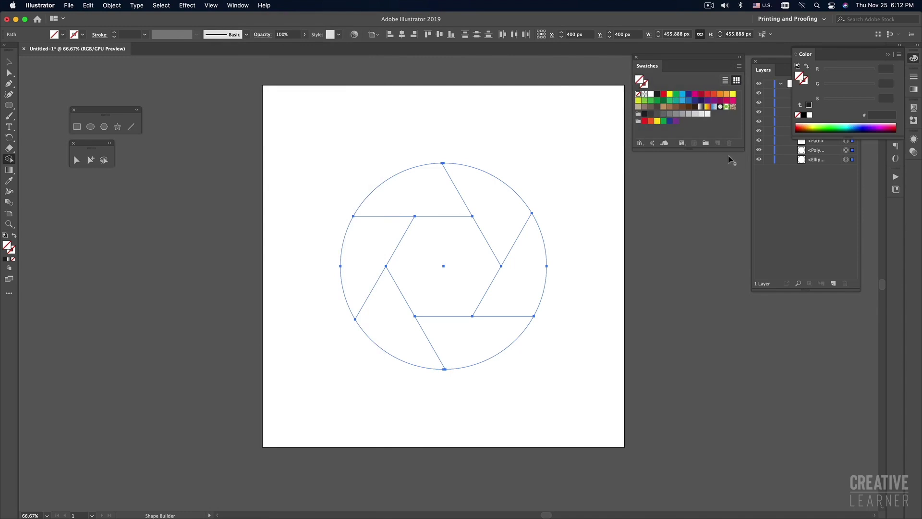
{"action": "left_click_drag", "start_coordinate": [733, 148], "coordinate": [734, 154]}
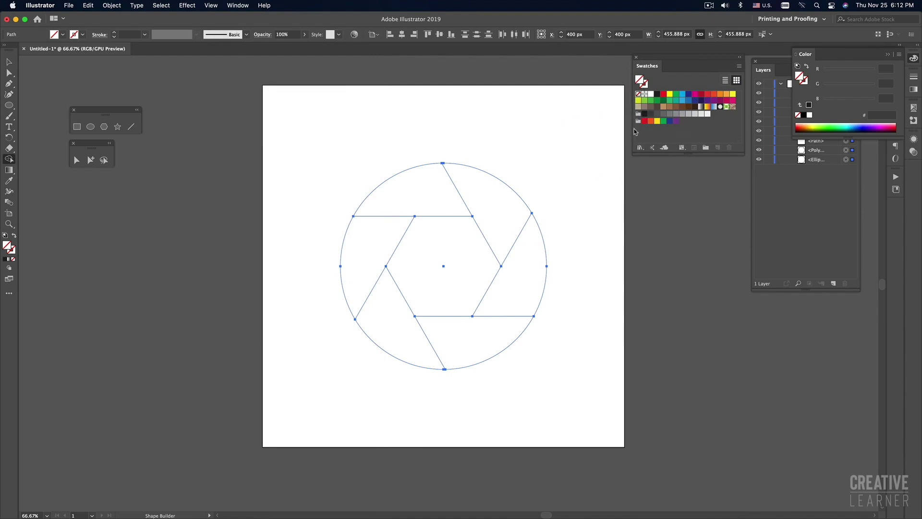
{"action": "left_click", "coordinate": [663, 95]}
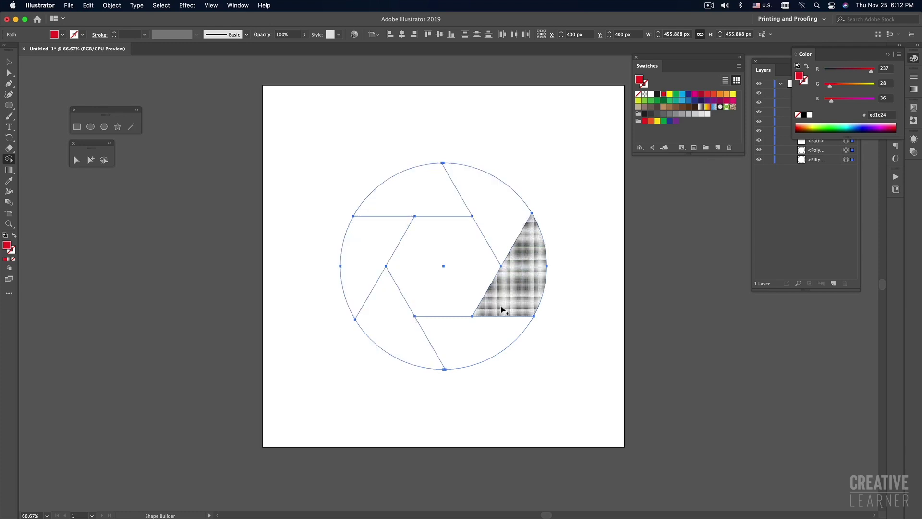
{"action": "left_click", "coordinate": [805, 65]}
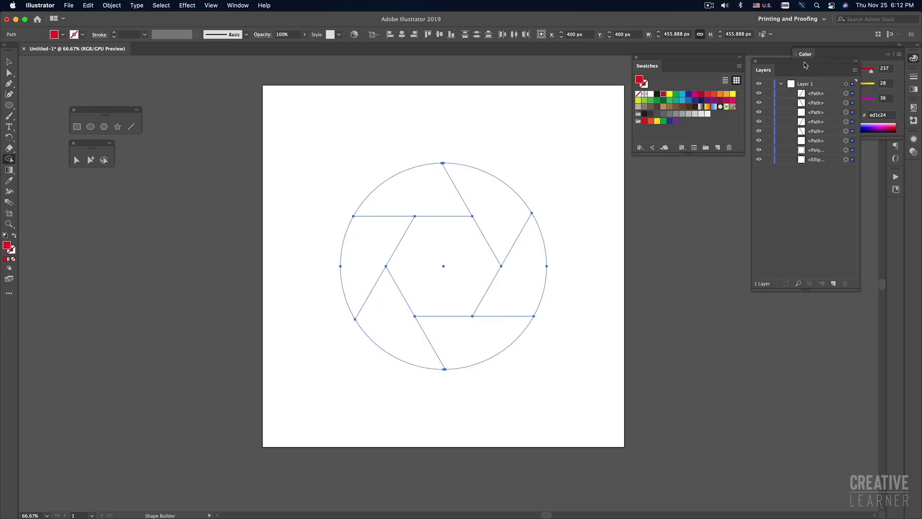
Step: Rearrange the Layers and Color panels, Shape Builder-fill the top blade red, then pick yellow
{"action": "mouse_move", "coordinate": [802, 70]}
{"action": "left_mouse_down"}
{"action": "mouse_move", "coordinate": [803, 164]}
{"action": "mouse_move", "coordinate": [694, 173]}
{"action": "left_mouse_up"}
{"action": "left_click", "coordinate": [886, 56]}
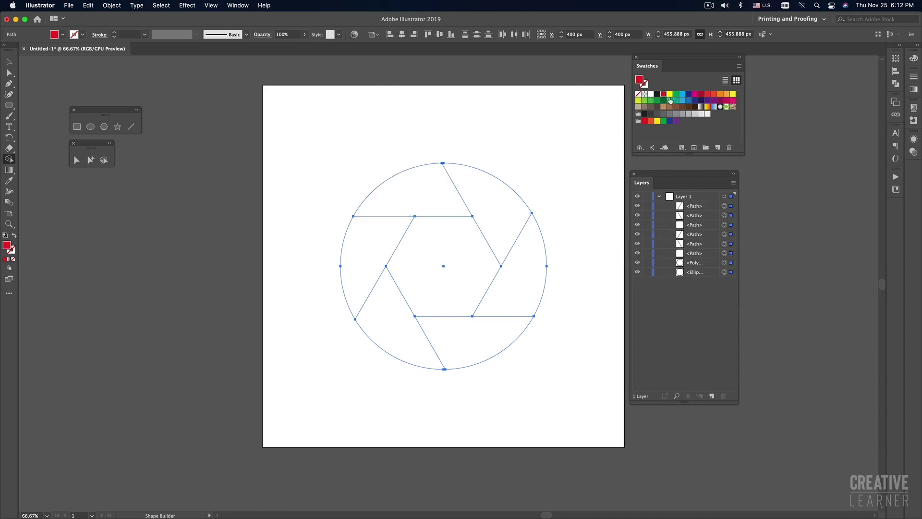
{"action": "left_click", "coordinate": [430, 199]}
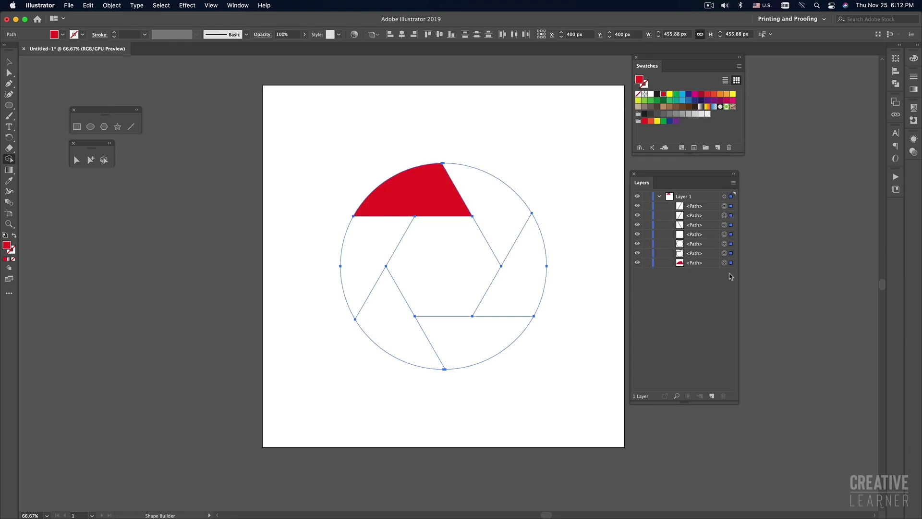
{"action": "key", "text": "ctrl+z"}
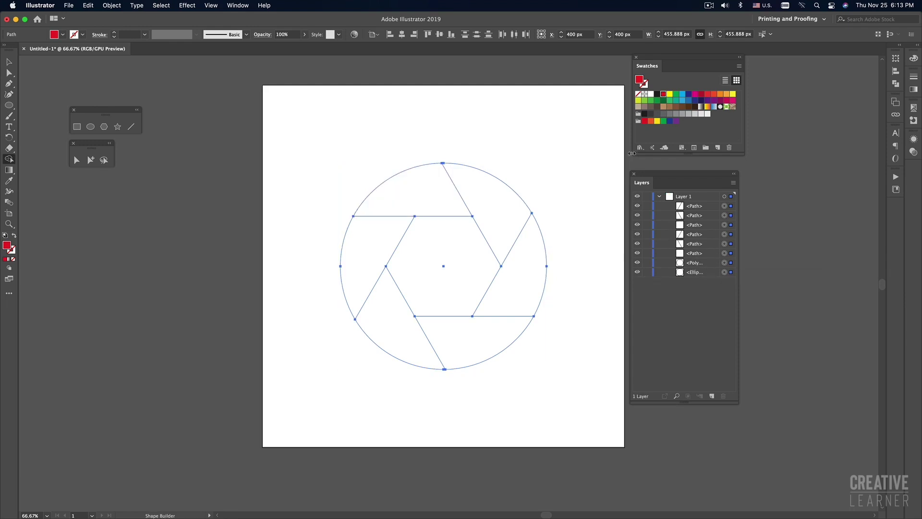
{"action": "left_click", "coordinate": [404, 204]}
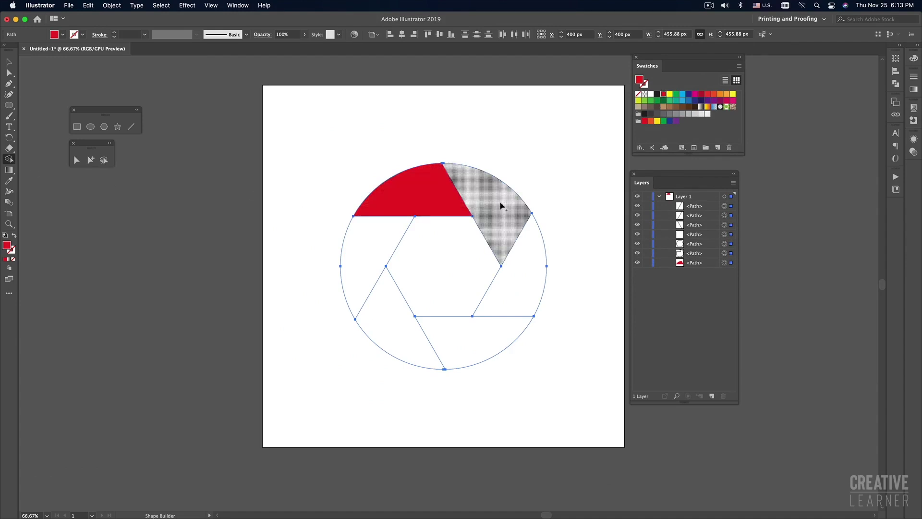
{"action": "left_click", "coordinate": [669, 95]}
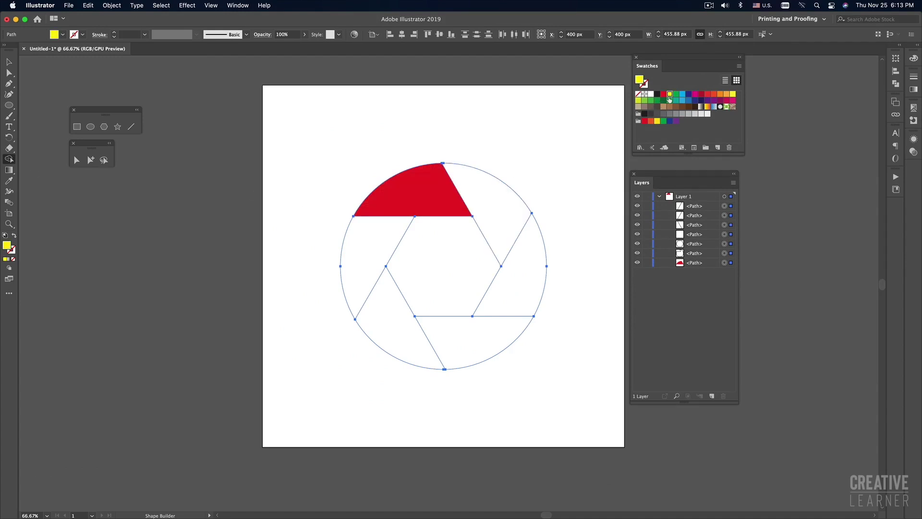
Step: Fill the remaining blades yellow, green, cyan, navy and magenta, then return to the Selection tool
{"action": "left_click", "coordinate": [495, 210]}
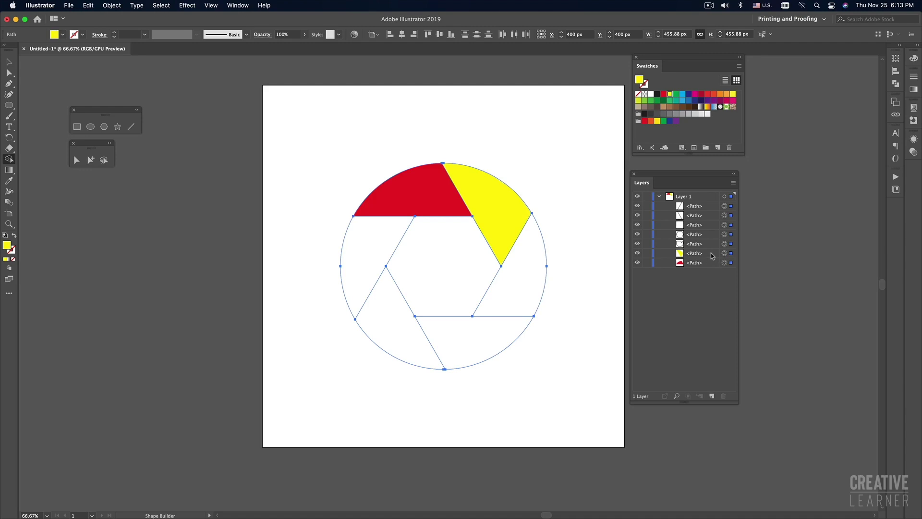
{"action": "left_click", "coordinate": [674, 96]}
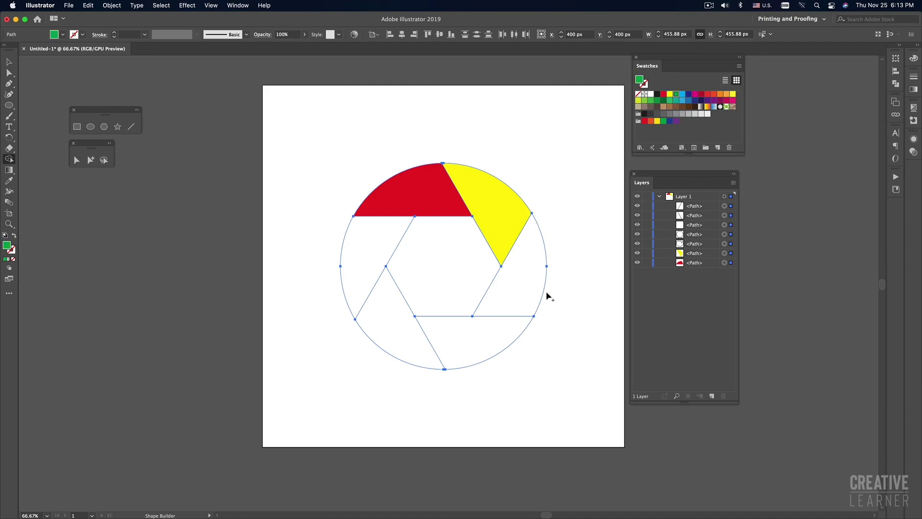
{"action": "left_click", "coordinate": [522, 283]}
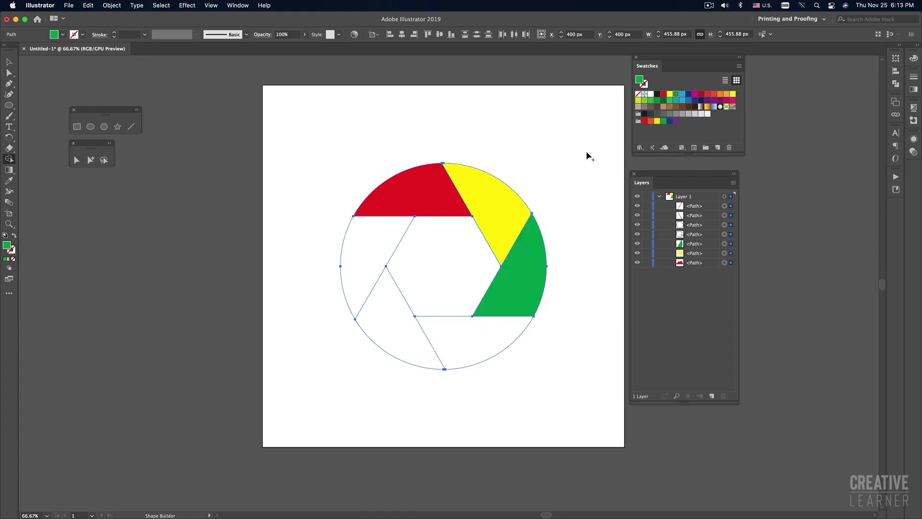
{"action": "left_click", "coordinate": [682, 94]}
{"action": "left_click", "coordinate": [454, 346]}
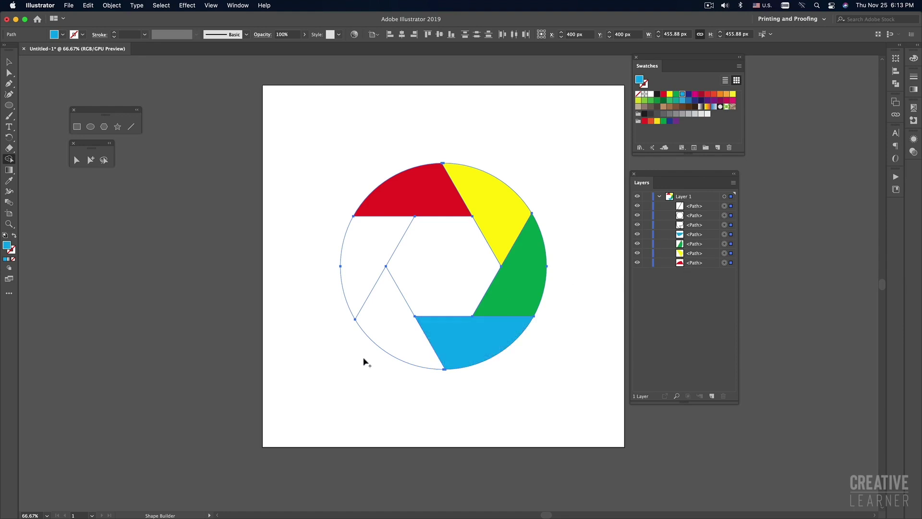
{"action": "left_click", "coordinate": [689, 94]}
{"action": "left_click", "coordinate": [395, 319]}
{"action": "left_click", "coordinate": [695, 95]}
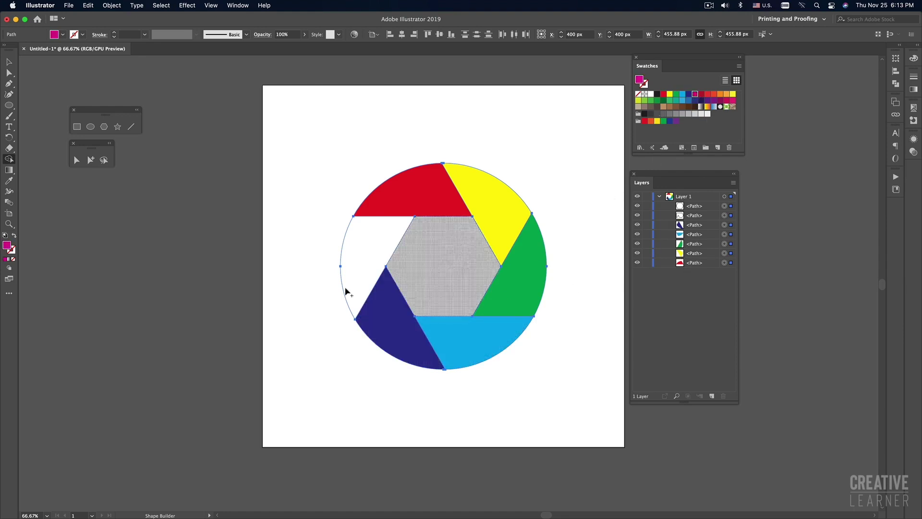
{"action": "left_click", "coordinate": [368, 258]}
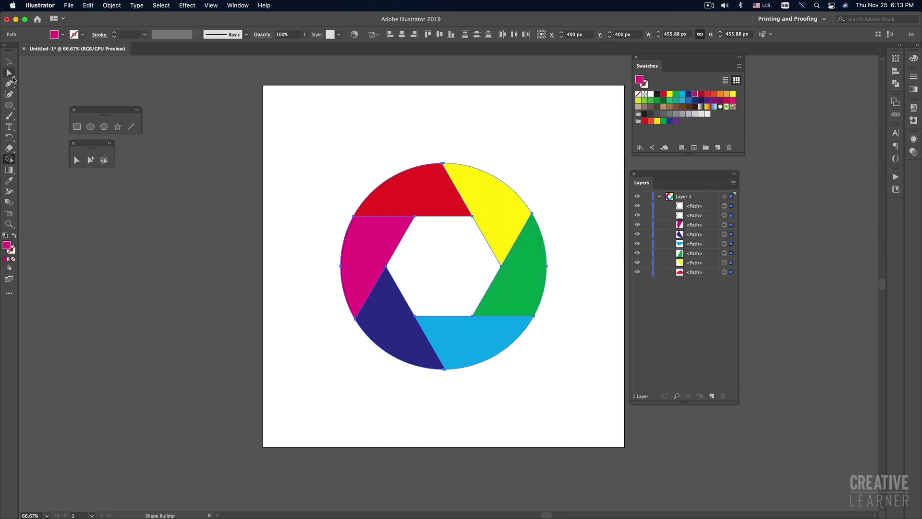
{"action": "left_click", "coordinate": [9, 63]}
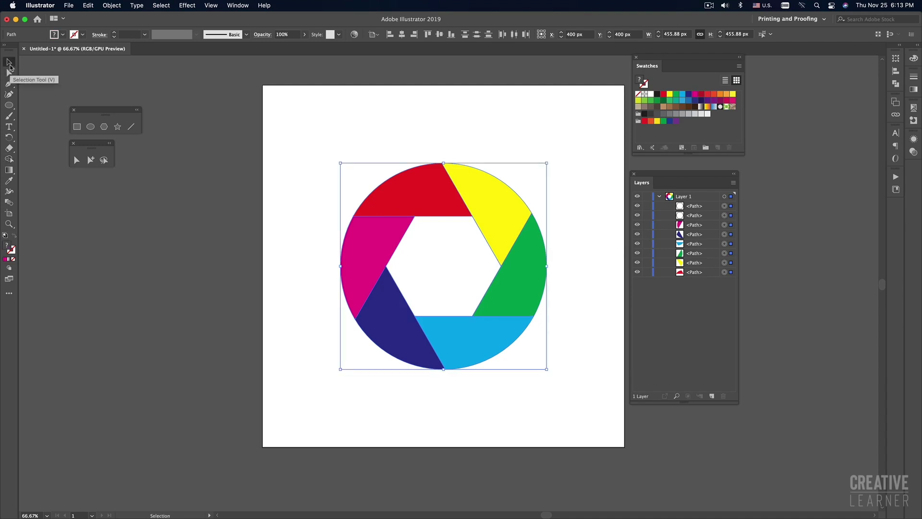
Step: Select the two leftover white paths in the Layers panel and delete them
{"action": "left_click", "coordinate": [474, 126]}
{"action": "left_click", "coordinate": [696, 207]}
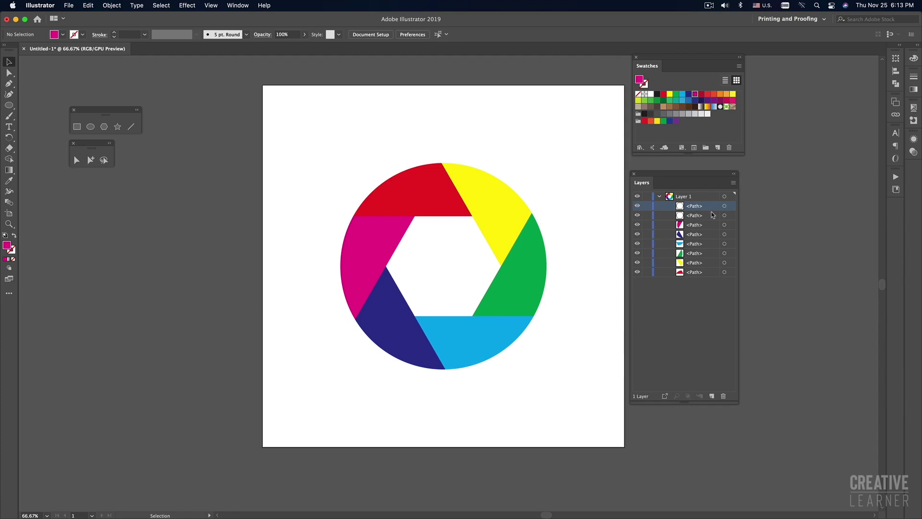
{"action": "left_click", "coordinate": [703, 216], "text": "shift"}
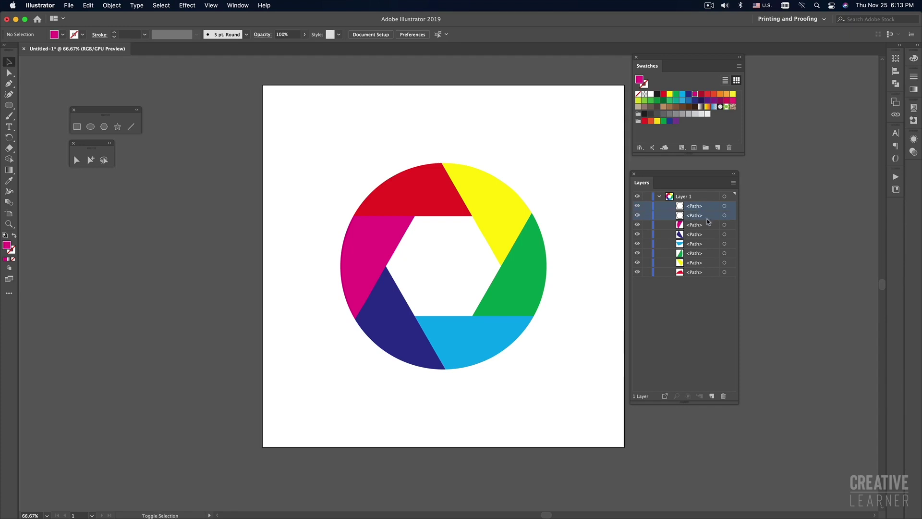
{"action": "left_click", "coordinate": [723, 396]}
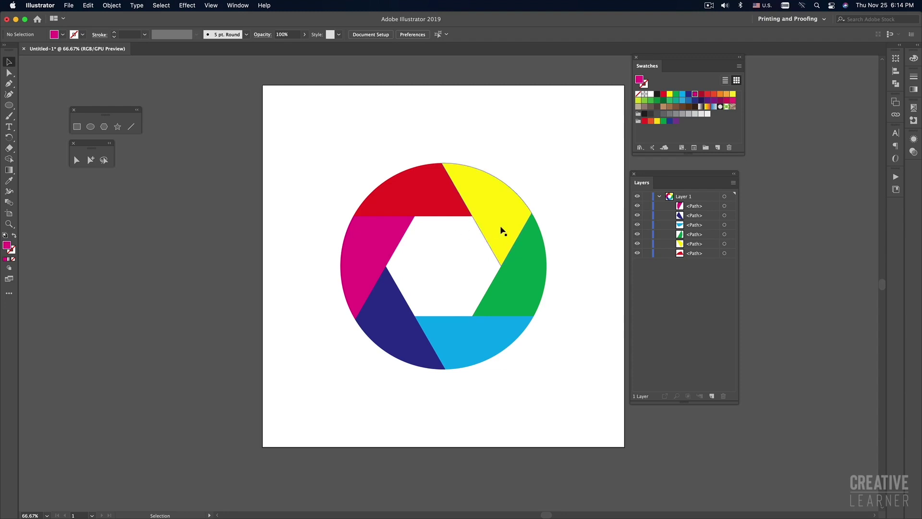
Step: Drag the green, yellow, red, magenta, navy and cyan blades outward apart
{"action": "left_click_drag", "start_coordinate": [533, 270], "coordinate": [593, 262]}
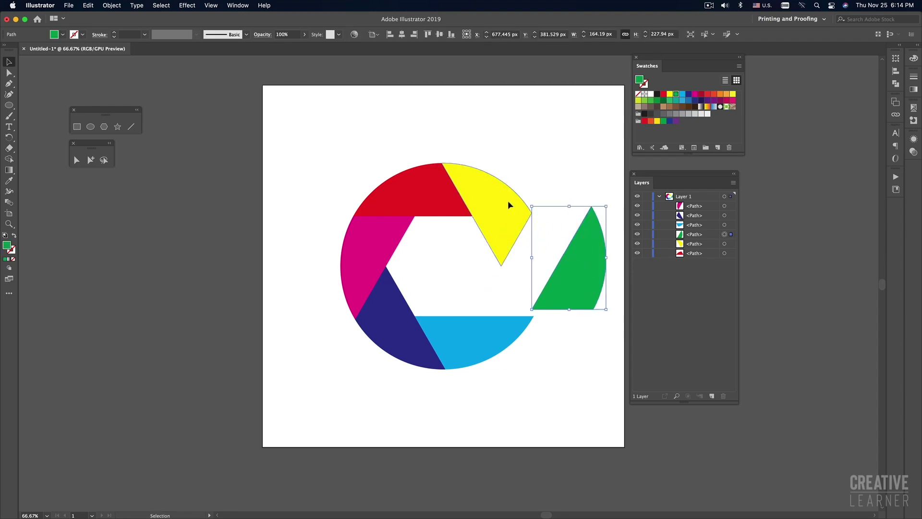
{"action": "left_click_drag", "start_coordinate": [509, 205], "coordinate": [536, 154]}
{"action": "left_click_drag", "start_coordinate": [444, 204], "coordinate": [395, 148]}
{"action": "left_click_drag", "start_coordinate": [365, 249], "coordinate": [292, 247]}
{"action": "left_click_drag", "start_coordinate": [373, 309], "coordinate": [350, 360]}
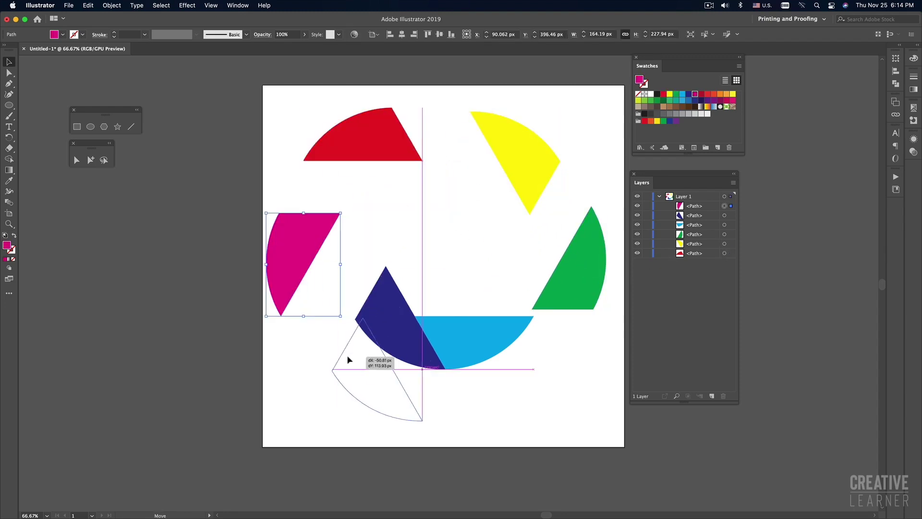
{"action": "left_click_drag", "start_coordinate": [486, 352], "coordinate": [543, 405]}
{"action": "left_click", "coordinate": [462, 262]}
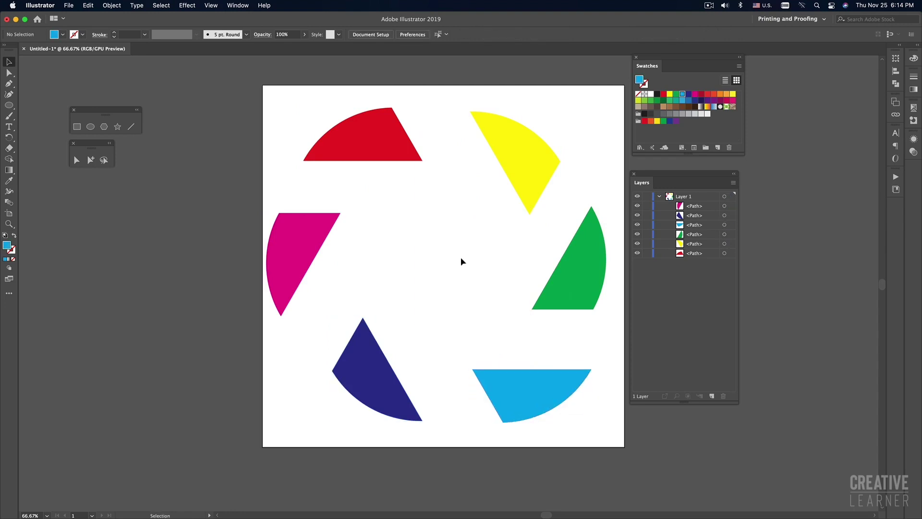
Step: Undo the blade moves to close the circle and compare it with the reference infographic
{"action": "key", "text": "super+z"}
{"action": "key", "text": "super+z"}
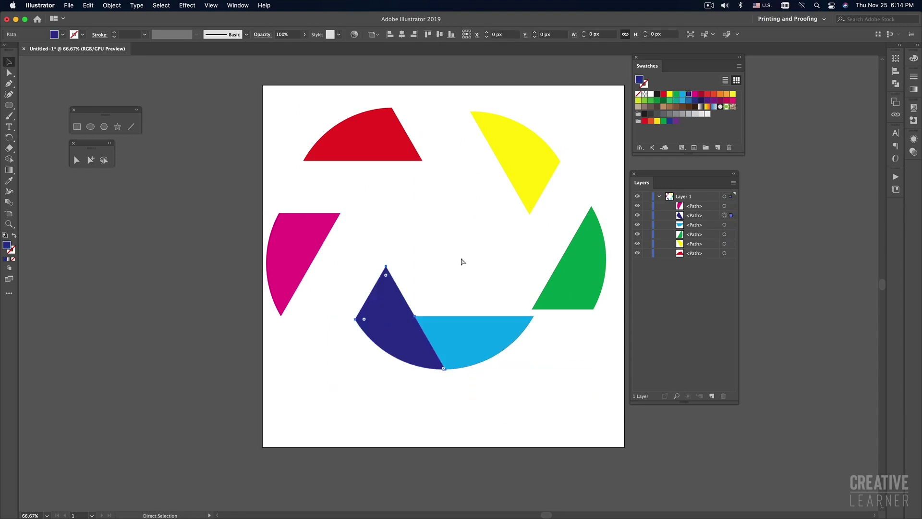
{"action": "key", "text": "super+z"}
{"action": "key", "text": "super+z"}
{"action": "key", "text": "super+z"}
{"action": "key", "text": "super+z"}
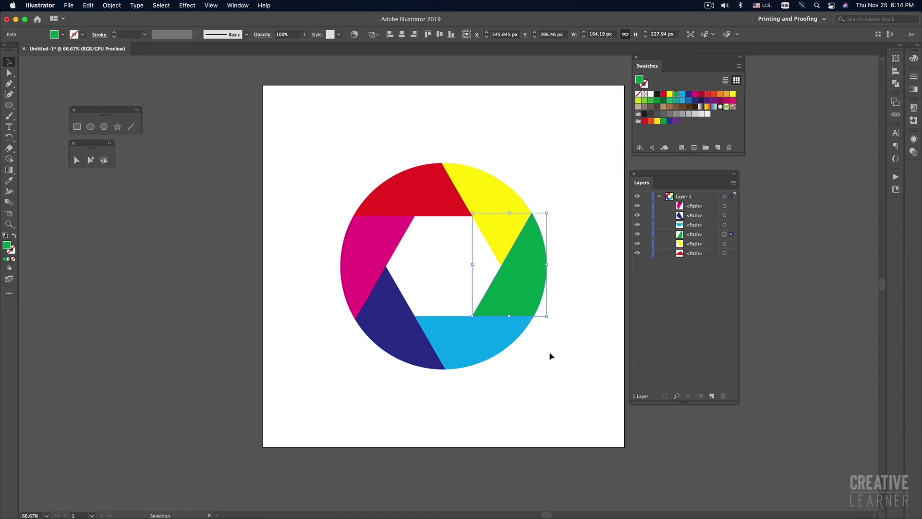
{"action": "left_click", "coordinate": [551, 353]}
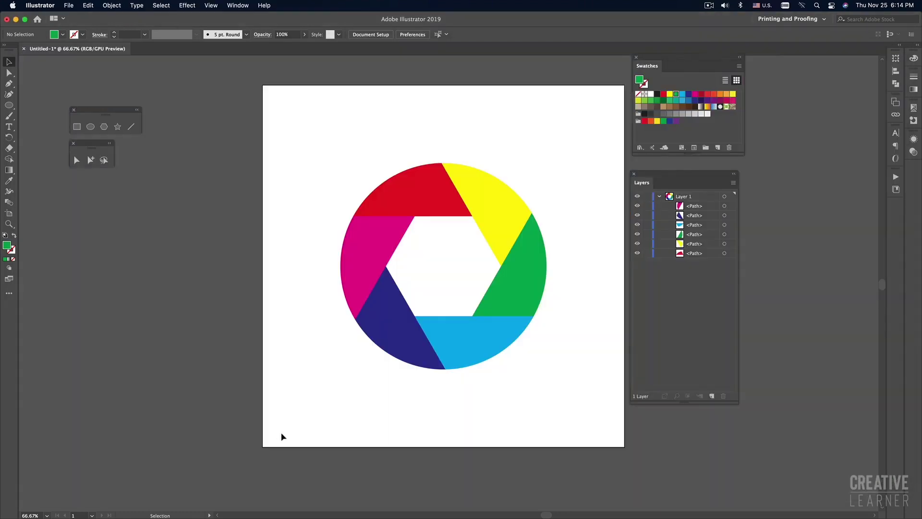
{"action": "key", "text": "super+Tab"}
{"action": "left_click", "coordinate": [501, 199]}
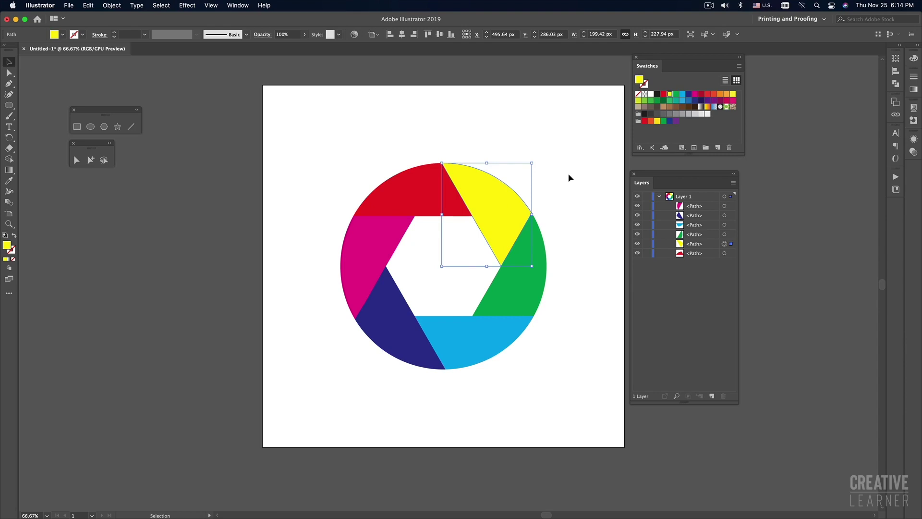
{"action": "left_click", "coordinate": [568, 182]}
Step: Apply a -5 px Offset Path to the red top blade, checking it with Preview first
{"action": "left_click", "coordinate": [428, 183]}
{"action": "left_click", "coordinate": [187, 5]}
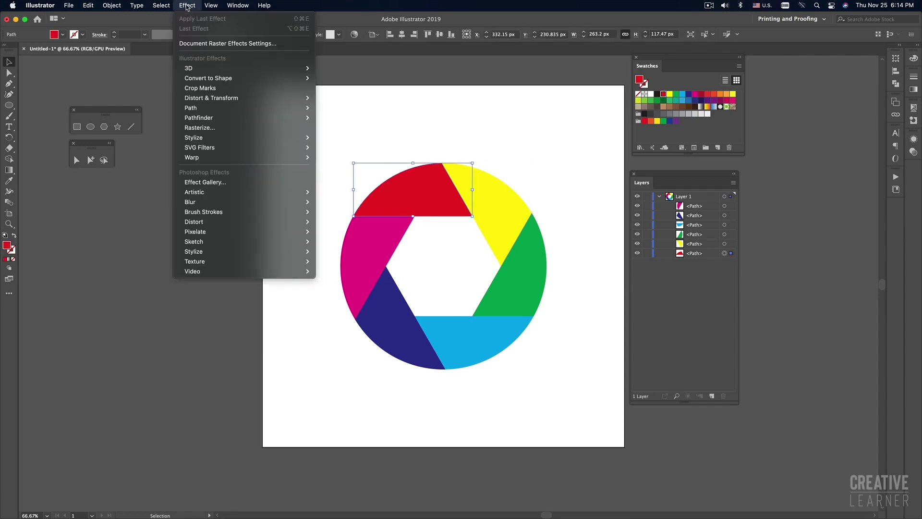
{"action": "left_click", "coordinate": [352, 108]}
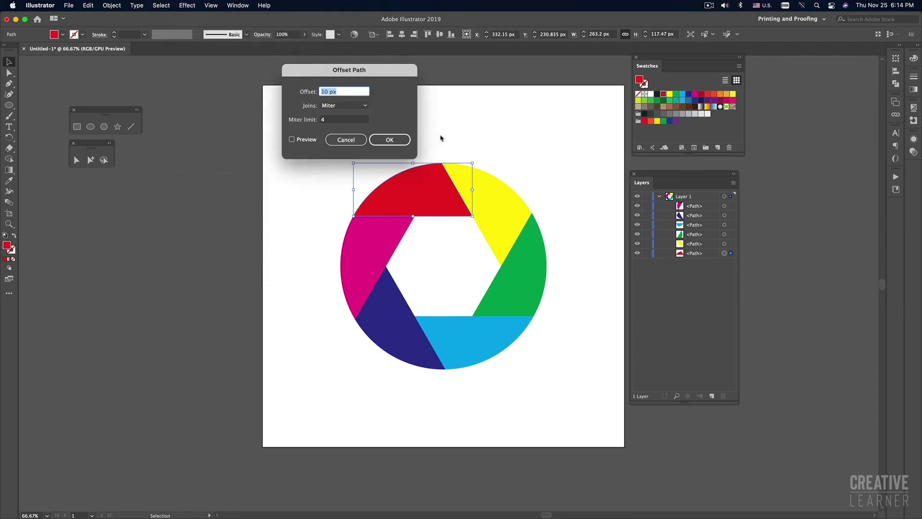
{"action": "left_click", "coordinate": [292, 140]}
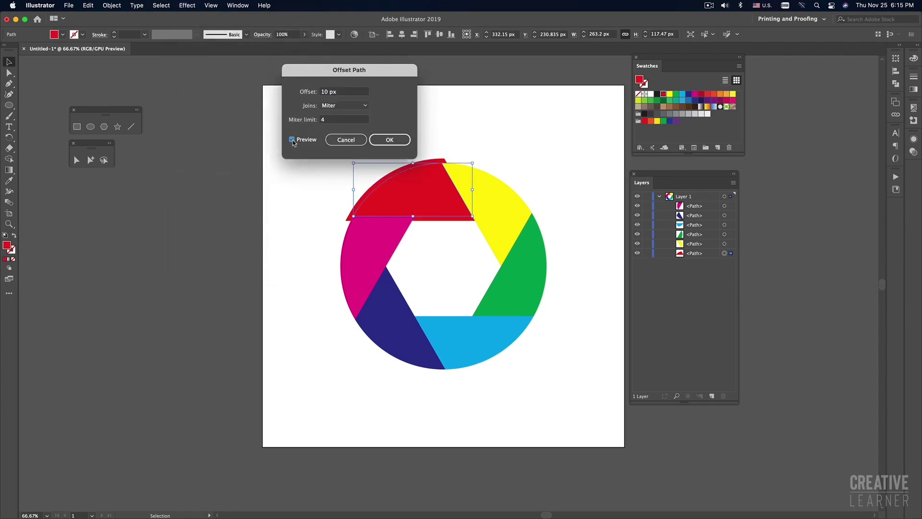
{"action": "left_click", "coordinate": [343, 92]}
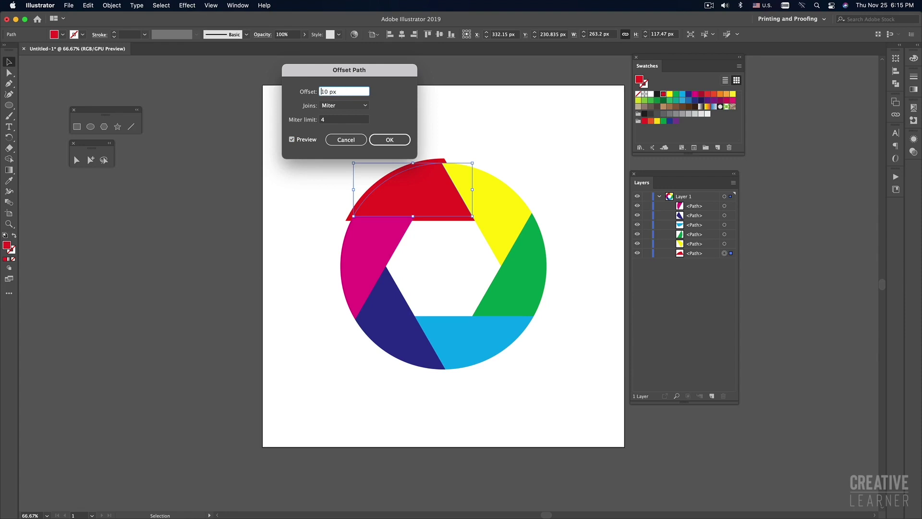
{"action": "type", "text": "-"}
{"action": "left_click_drag", "start_coordinate": [323, 91], "coordinate": [328, 92]}
{"action": "type", "text": "5"}
{"action": "left_click", "coordinate": [292, 140]}
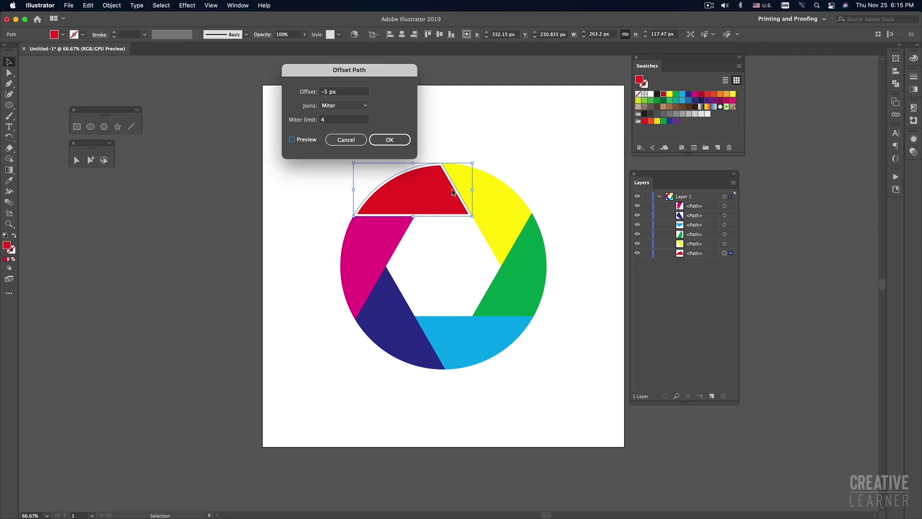
{"action": "left_click", "coordinate": [392, 143]}
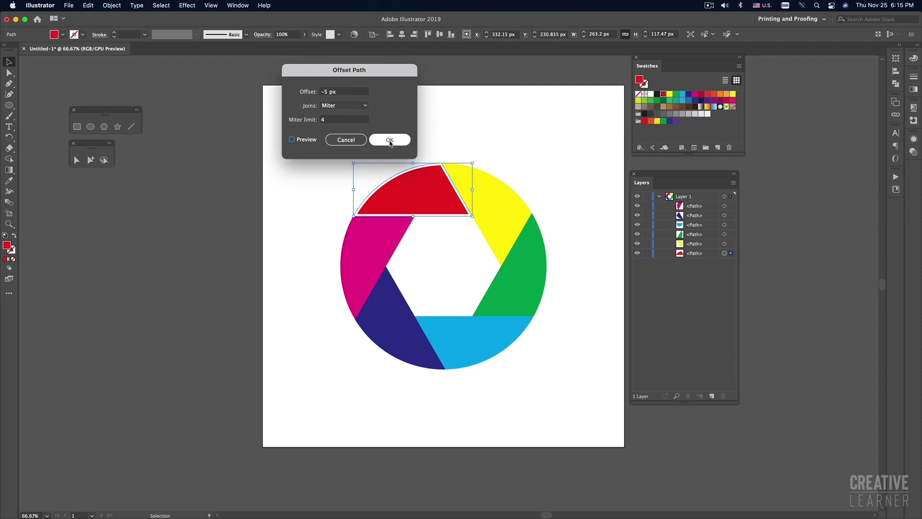
{"action": "left_click", "coordinate": [390, 140]}
{"action": "left_click", "coordinate": [480, 133]}
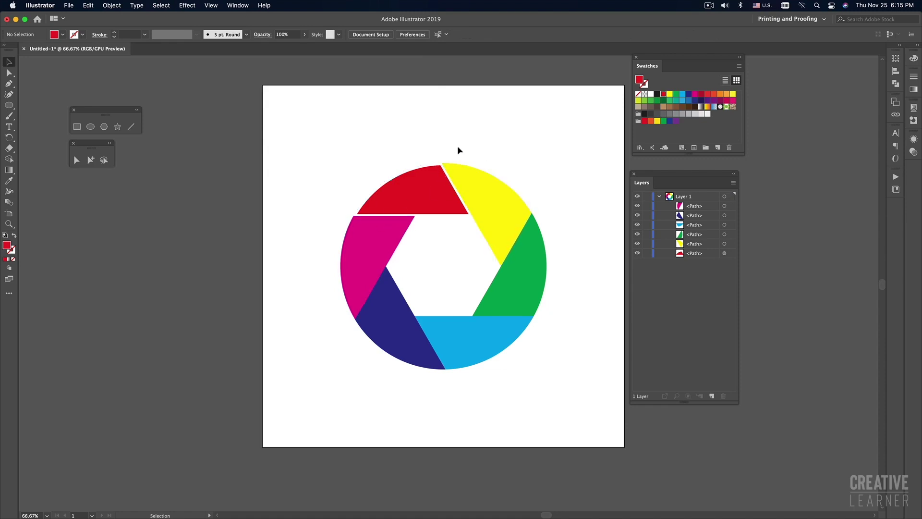
Step: Inset the yellow blade with a -5 px Offset Path effect, then reselect it
{"action": "left_click", "coordinate": [484, 192]}
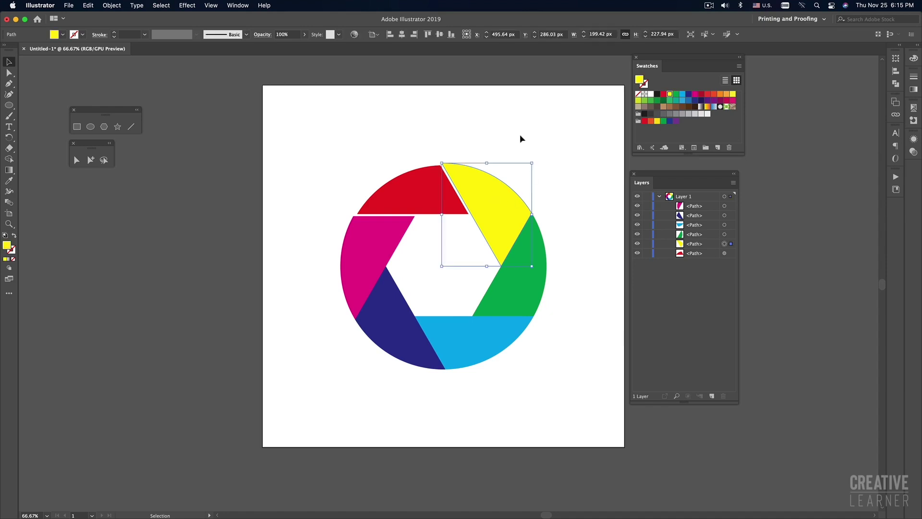
{"action": "left_click", "coordinate": [478, 127]}
{"action": "left_click", "coordinate": [490, 218]}
{"action": "left_click", "coordinate": [186, 6]}
{"action": "mouse_move", "coordinate": [191, 108]}
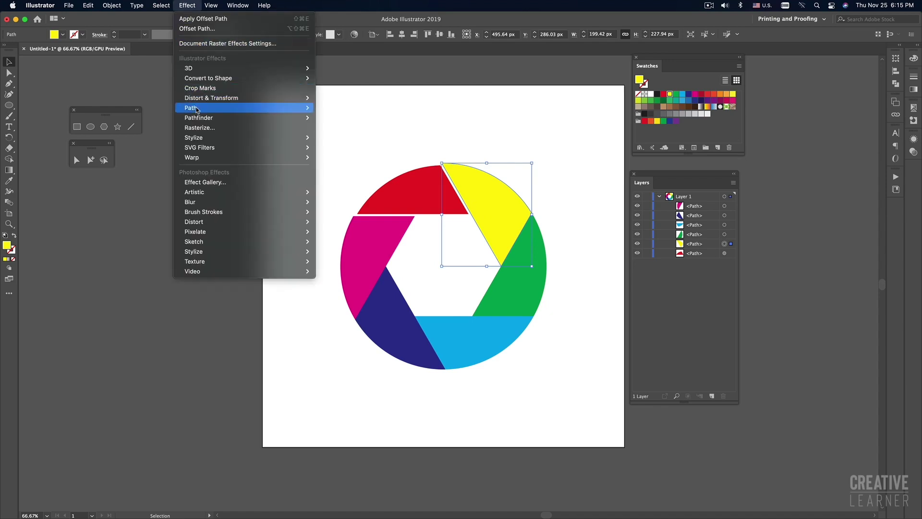
{"action": "left_click", "coordinate": [336, 108]}
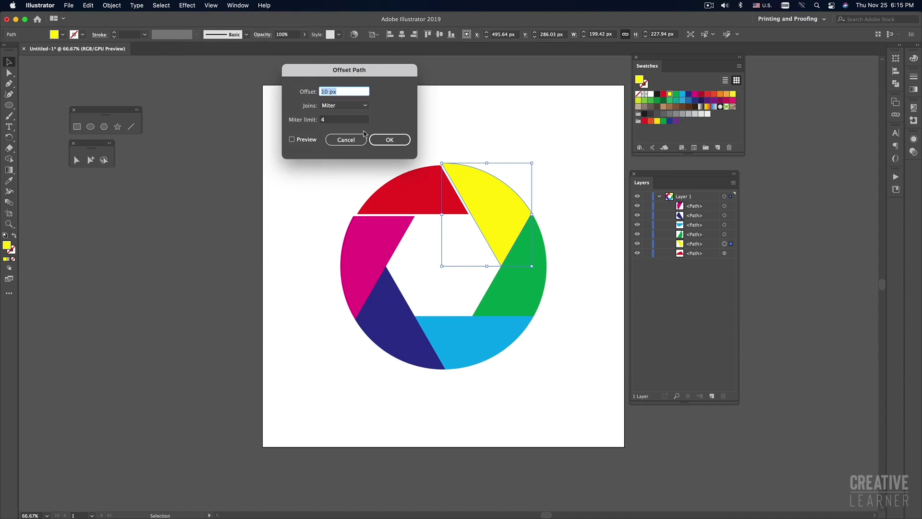
{"action": "double_click", "coordinate": [326, 92]}
{"action": "type", "text": "-5"}
{"action": "left_click", "coordinate": [396, 142]}
{"action": "left_click", "coordinate": [464, 148]}
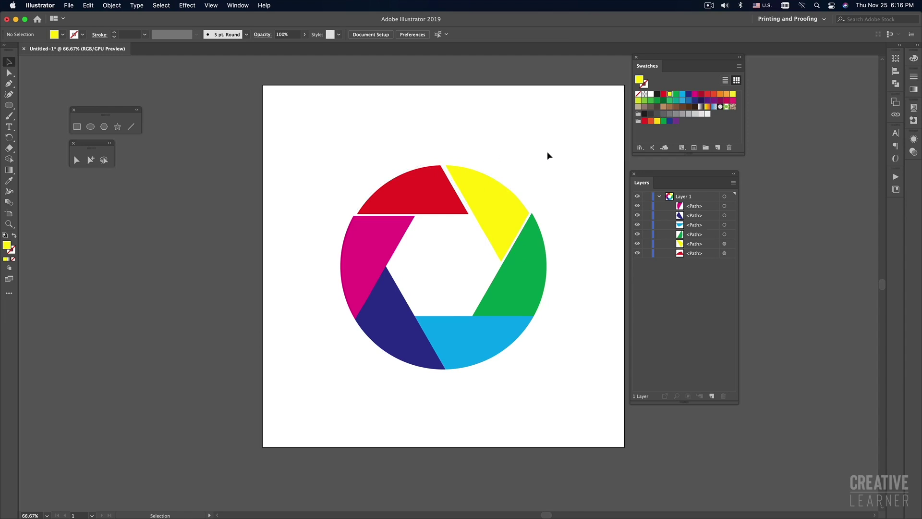
{"action": "left_click", "coordinate": [506, 191]}
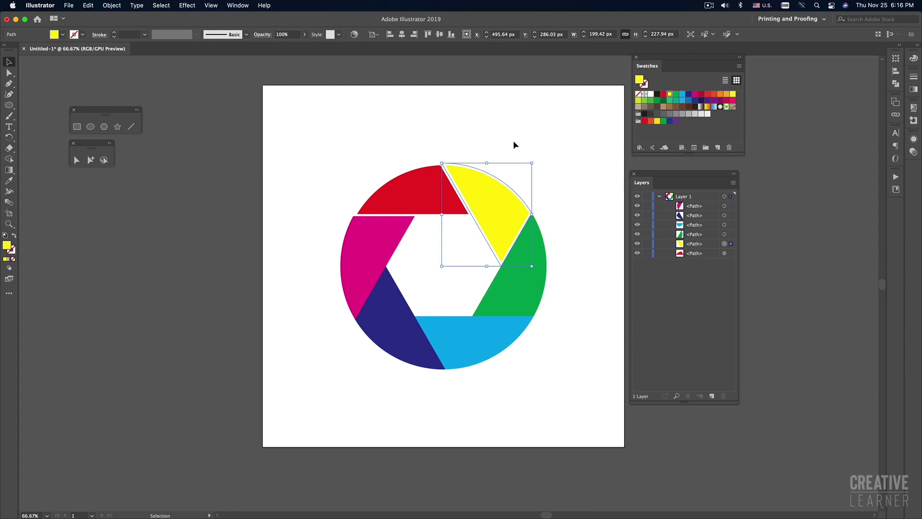
Step: Select the green blade after browsing the Effect menu without applying anything
{"action": "left_click", "coordinate": [513, 146]}
{"action": "left_click", "coordinate": [543, 274]}
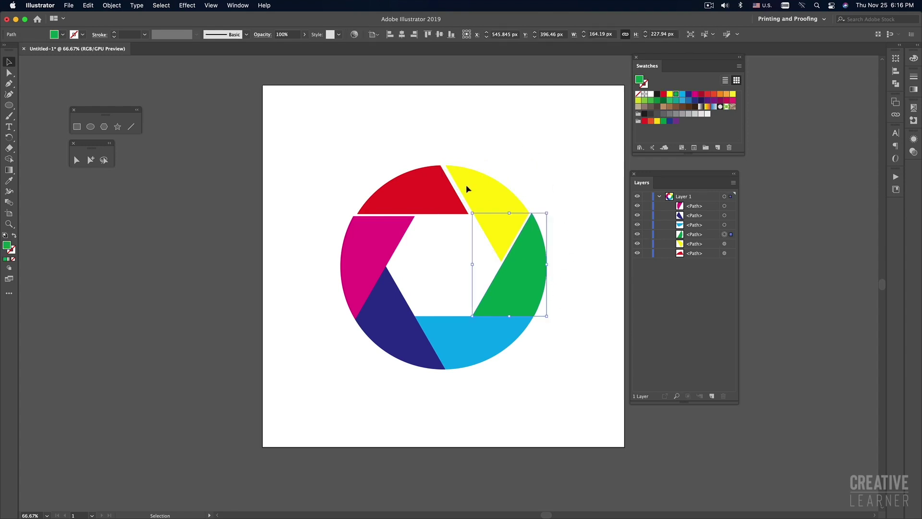
{"action": "left_click", "coordinate": [191, 7]}
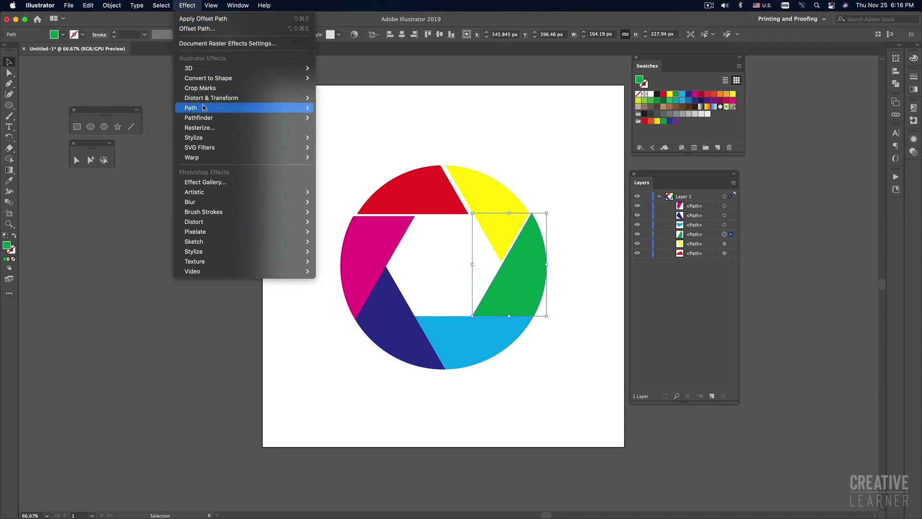
{"action": "left_click", "coordinate": [450, 118]}
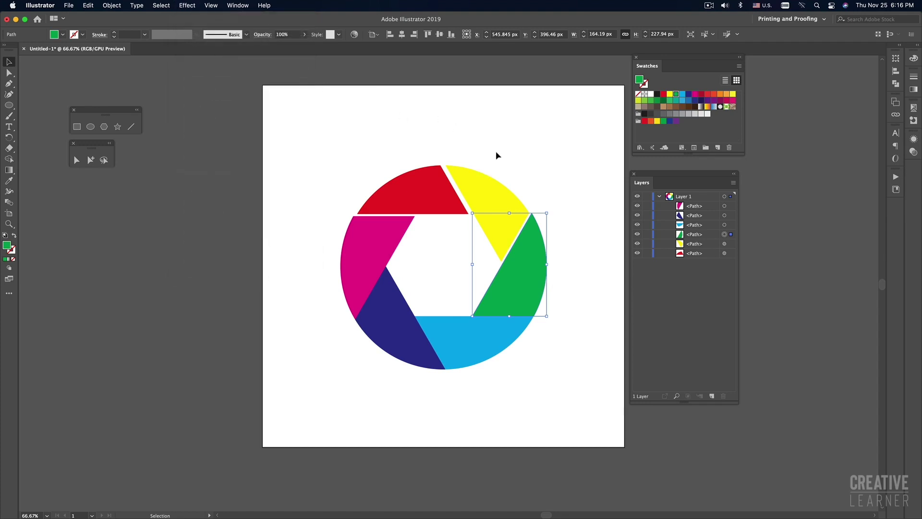
{"action": "left_click", "coordinate": [564, 244]}
{"action": "left_click", "coordinate": [525, 282]}
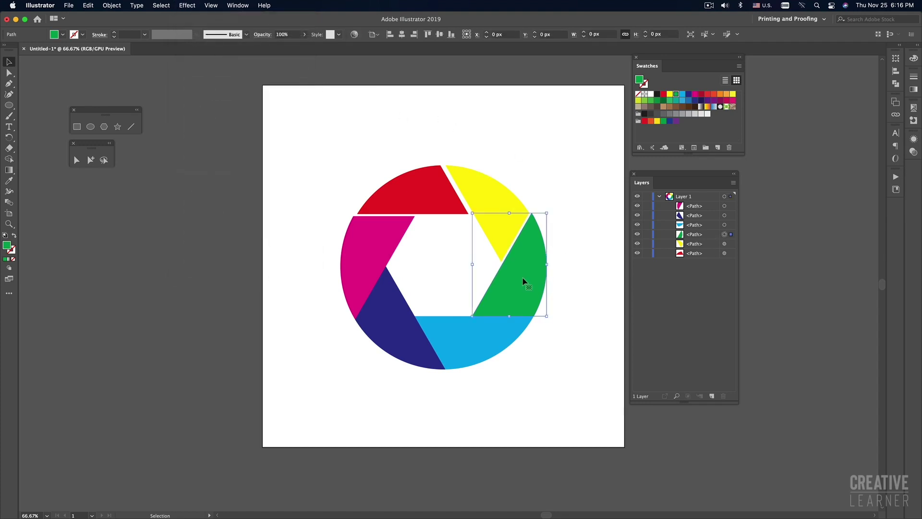
Step: Reapply the -5 px inset to the green, cyan, navy and magenta blades, then pick up cyan
{"action": "left_click", "coordinate": [481, 343], "text": "shift"}
{"action": "left_click", "coordinate": [376, 326], "text": "shift"}
{"action": "left_click", "coordinate": [367, 261], "text": "shift"}
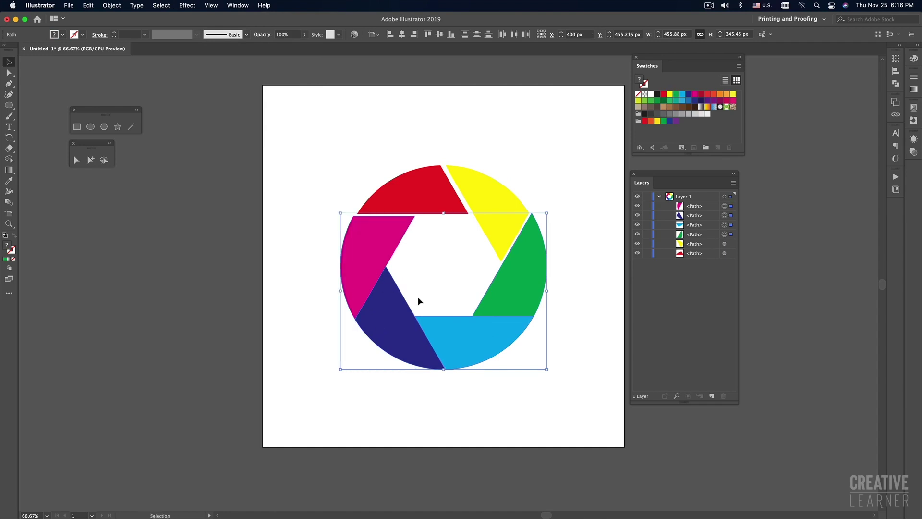
{"action": "left_click", "coordinate": [189, 6]}
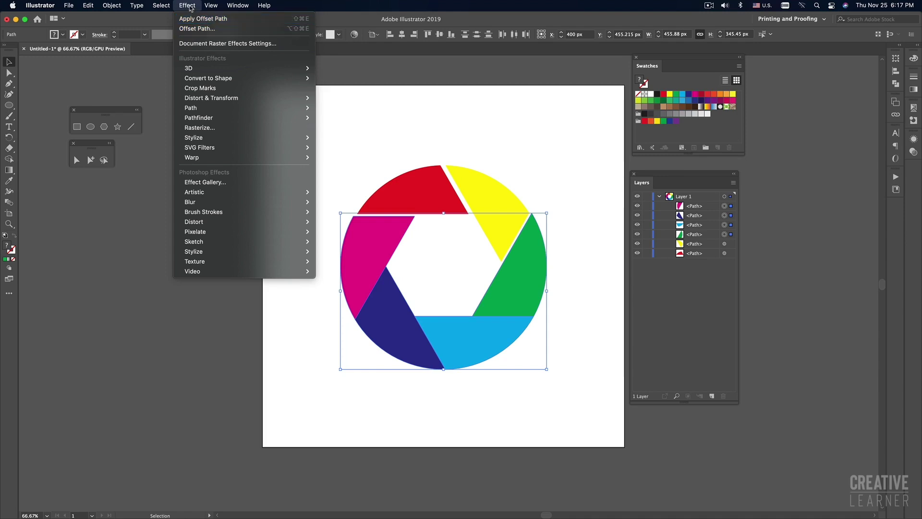
{"action": "left_click", "coordinate": [223, 19]}
{"action": "left_click", "coordinate": [282, 140]}
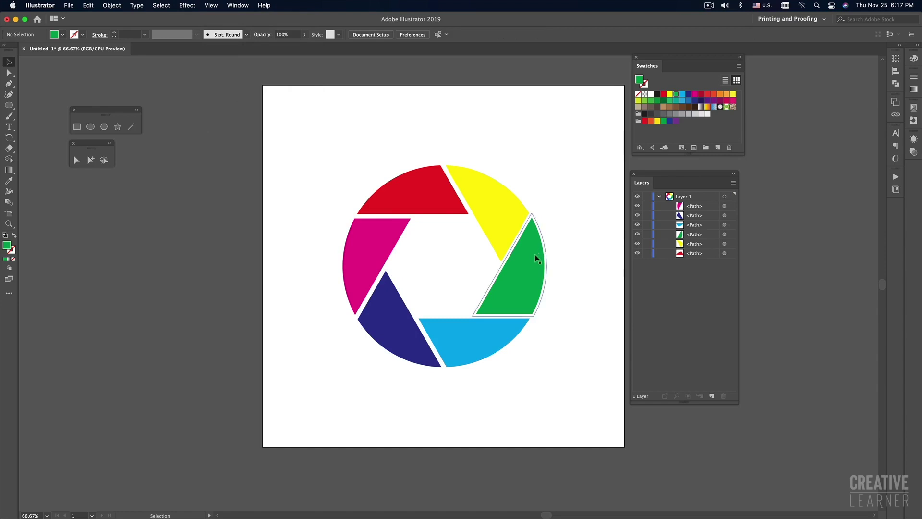
{"action": "left_click", "coordinate": [463, 350]}
Step: Browse the Distort & Transform effects without applying any, then zoom the view out
{"action": "left_click", "coordinate": [497, 402]}
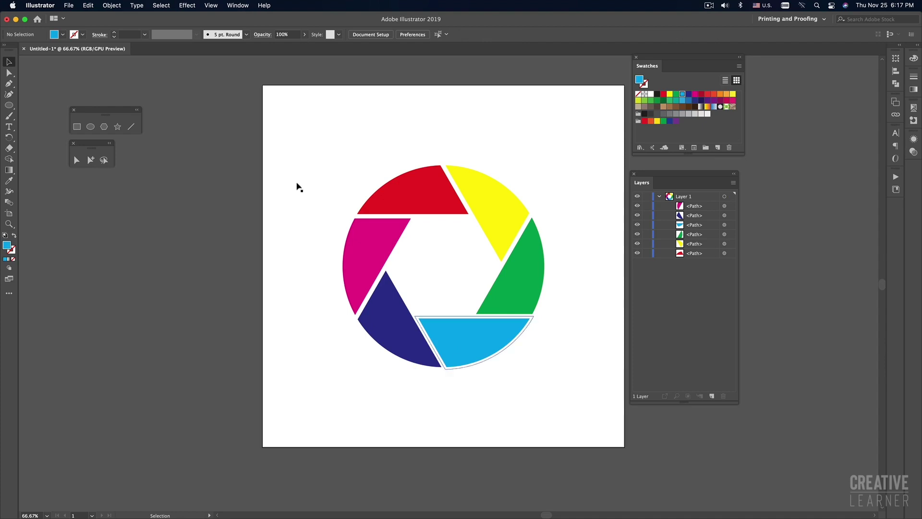
{"action": "left_click", "coordinate": [187, 5]}
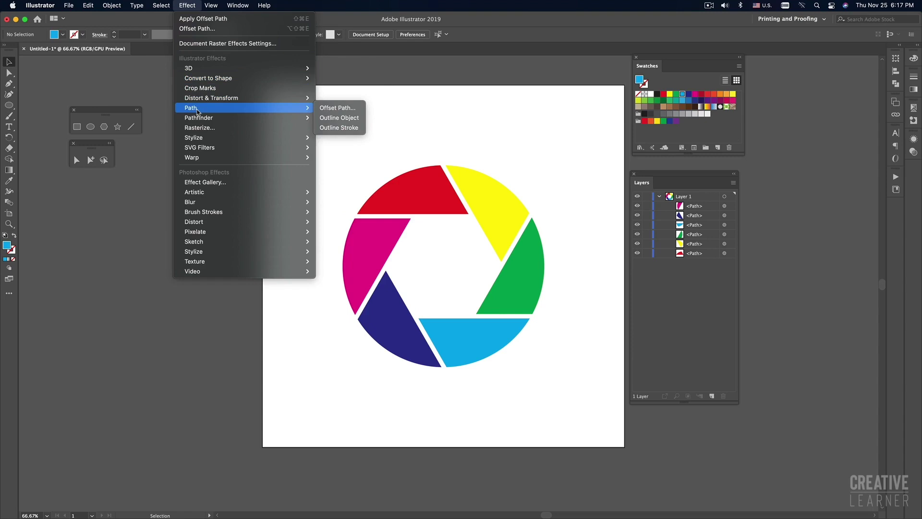
{"action": "mouse_move", "coordinate": [211, 98]}
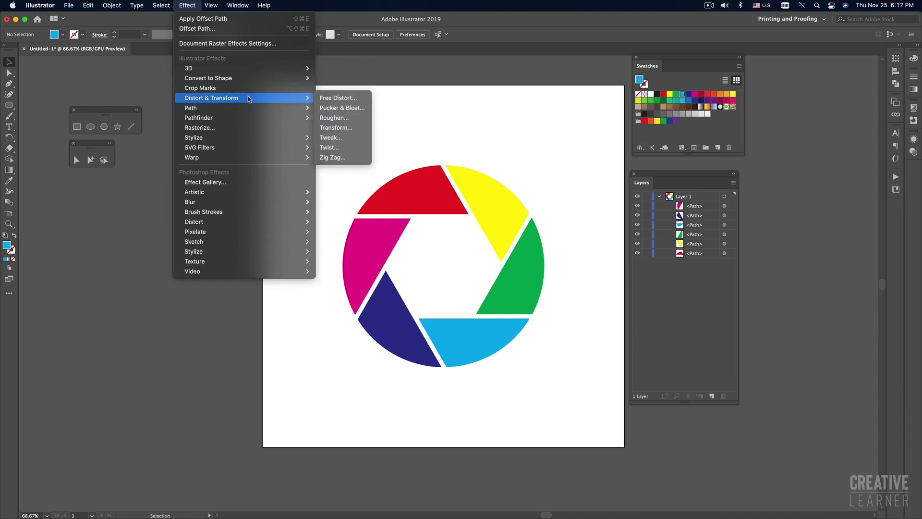
{"action": "left_click", "coordinate": [336, 166]}
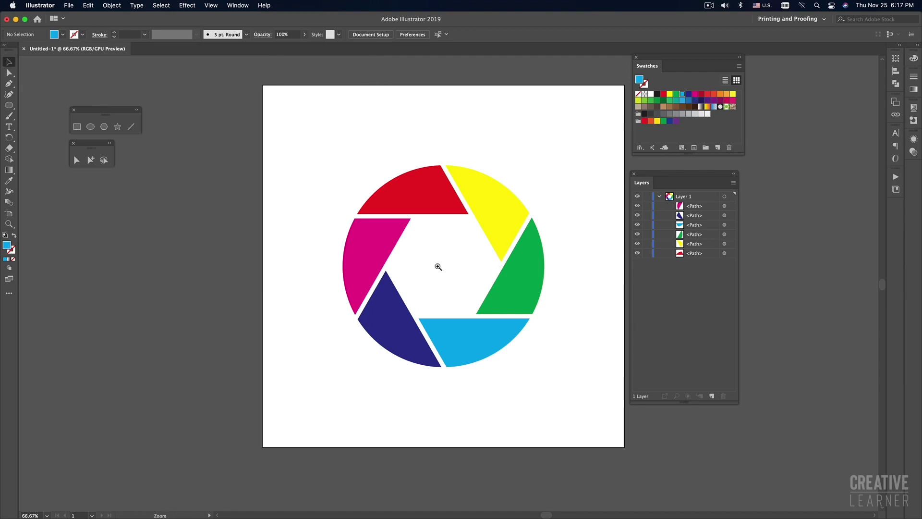
{"action": "scroll", "coordinate": [438, 267], "scroll_direction": "down", "scroll_amount": 1}
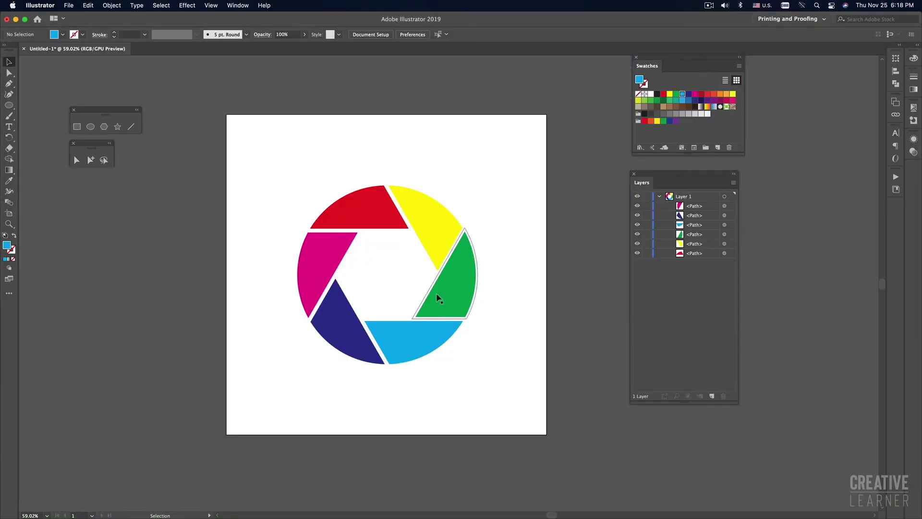
Step: Draw a circle in the aperture's opening and centre it on the artboard
{"action": "left_click", "coordinate": [91, 127]}
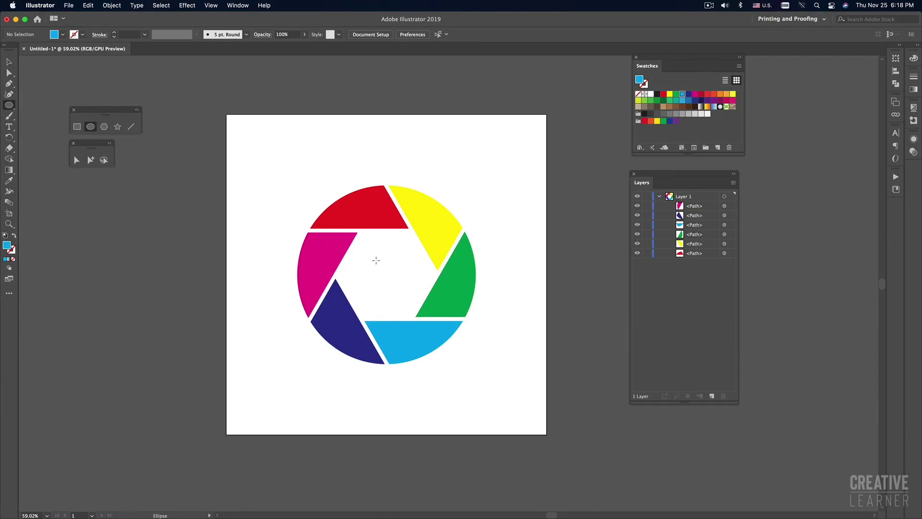
{"action": "left_click_drag", "start_coordinate": [370, 254], "coordinate": [424, 309]}
{"action": "key", "text": "v"}
{"action": "left_click", "coordinate": [402, 34]}
{"action": "left_click", "coordinate": [439, 34]}
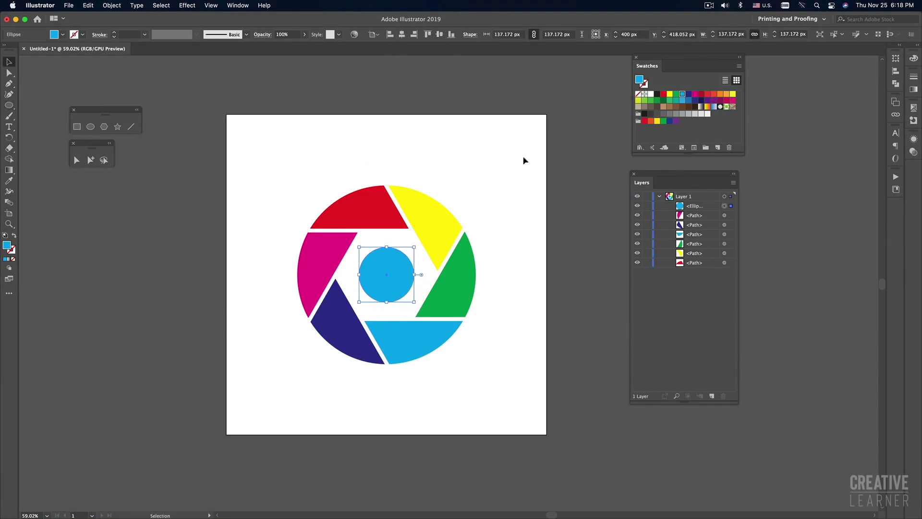
{"action": "left_click", "coordinate": [506, 301]}
Step: Enlarge the centre circle to about 161 px and glance at the infographic reference
{"action": "left_click_drag", "start_coordinate": [414, 248], "coordinate": [418, 244]}
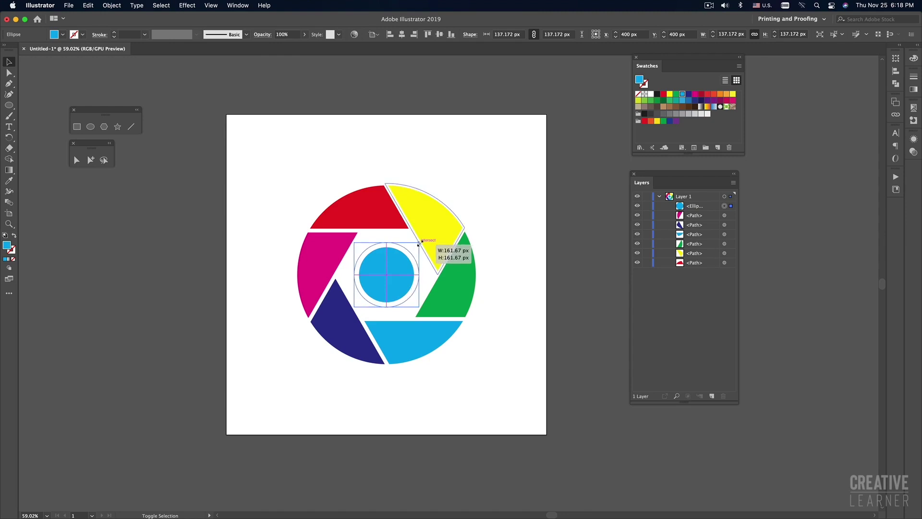
{"action": "left_click_drag", "start_coordinate": [418, 244], "coordinate": [419, 244]}
{"action": "left_click", "coordinate": [508, 258]}
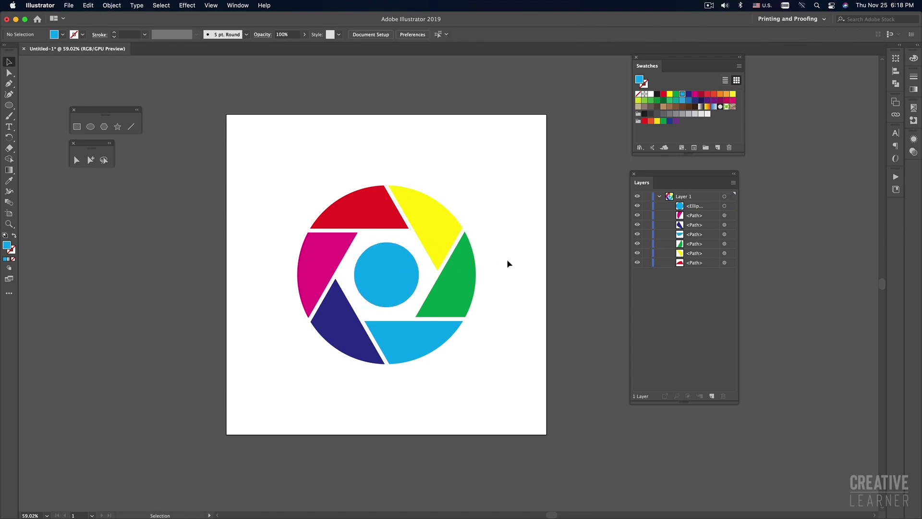
{"action": "key", "text": "super+Tab"}
{"action": "key", "text": "space"}
Step: Switch to the Polygon tool and check the infographic reference image again
{"action": "left_click", "coordinate": [105, 127]}
{"action": "key", "text": "super+Tab"}
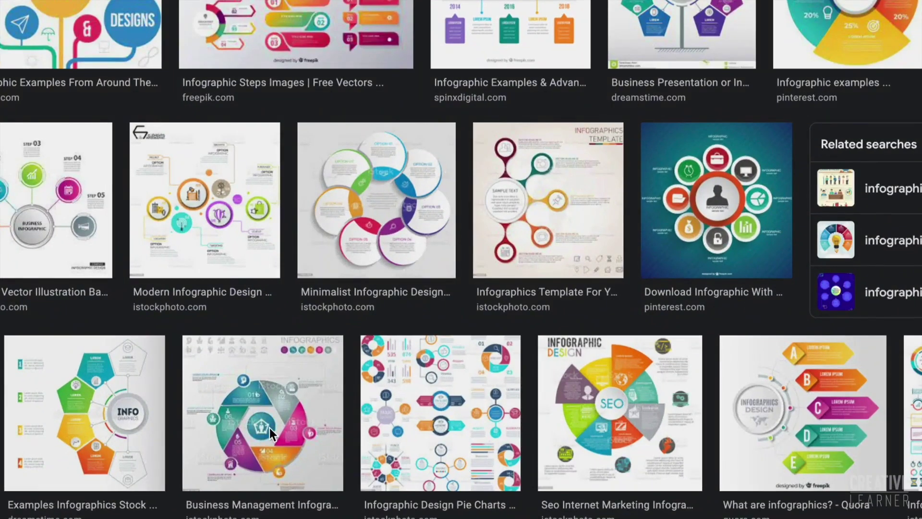
{"action": "key", "text": "super+Tab"}
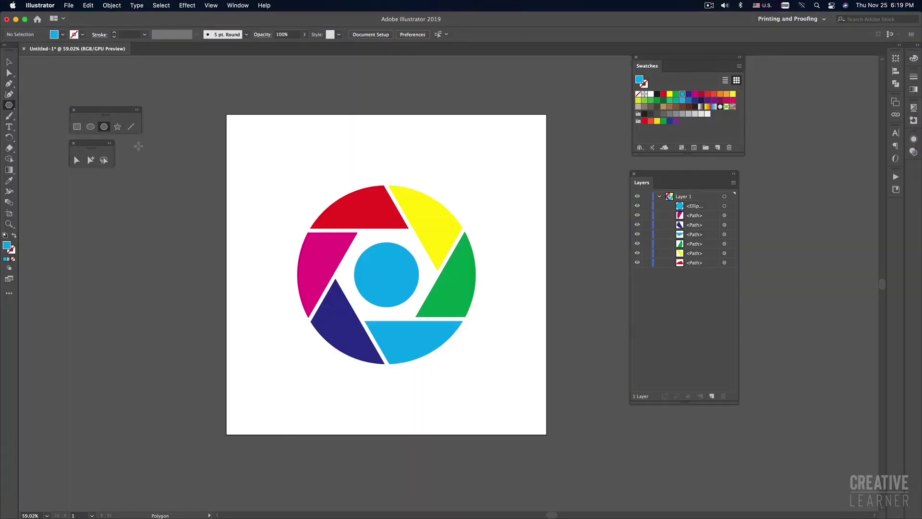
{"action": "left_click", "coordinate": [332, 150]}
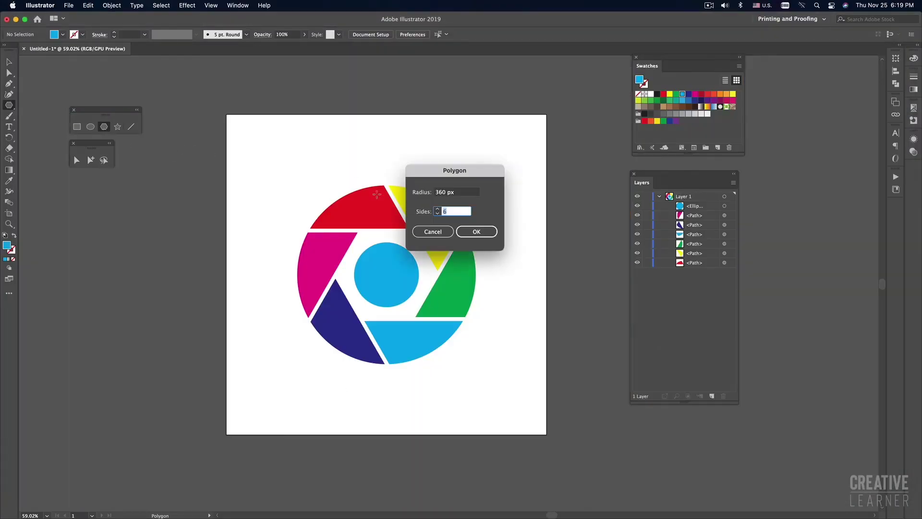
{"action": "mouse_move", "coordinate": [450, 171]}
{"action": "left_mouse_down"}
{"action": "mouse_move", "coordinate": [407, 129]}
{"action": "mouse_move", "coordinate": [396, 96]}
{"action": "left_mouse_up"}
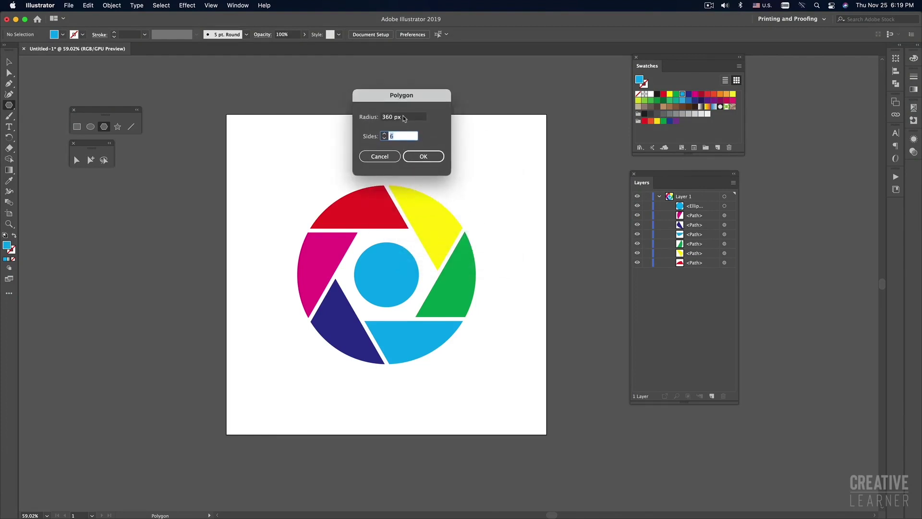
{"action": "left_click", "coordinate": [385, 138]}
{"action": "left_click", "coordinate": [424, 156]}
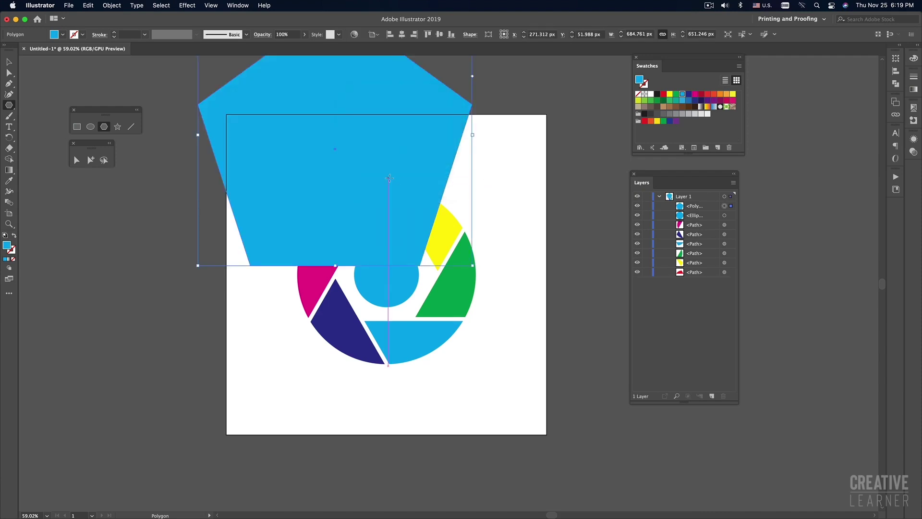
{"action": "key", "text": "super+minus"}
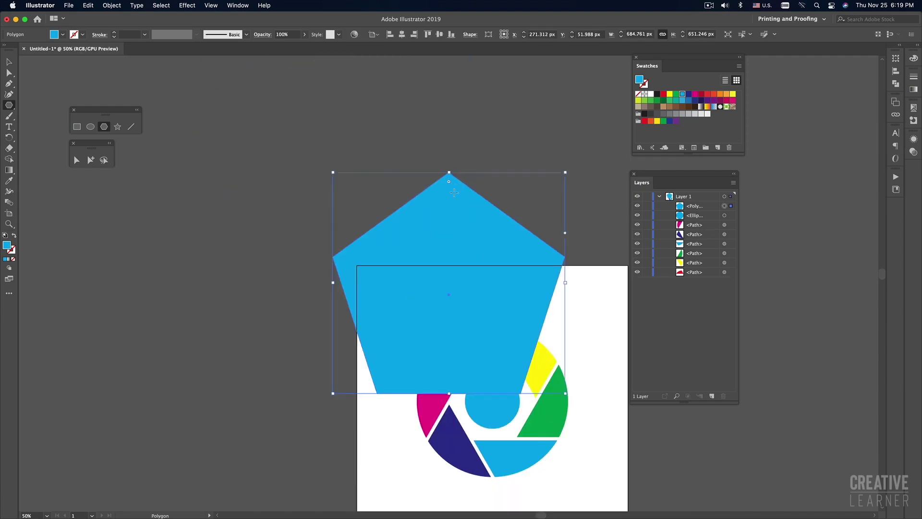
{"action": "mouse_move", "coordinate": [448, 355]}
{"action": "left_mouse_down"}
{"action": "mouse_move", "coordinate": [454, 310]}
{"action": "mouse_move", "coordinate": [432, 258]}
{"action": "left_mouse_up"}
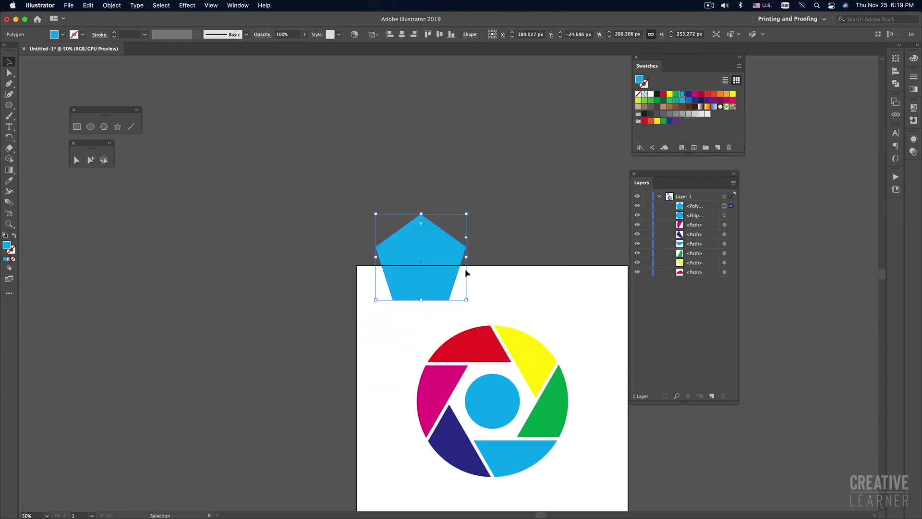
{"action": "key", "text": "Delete"}
{"action": "left_click_drag", "start_coordinate": [495, 285], "coordinate": [410, 208]}
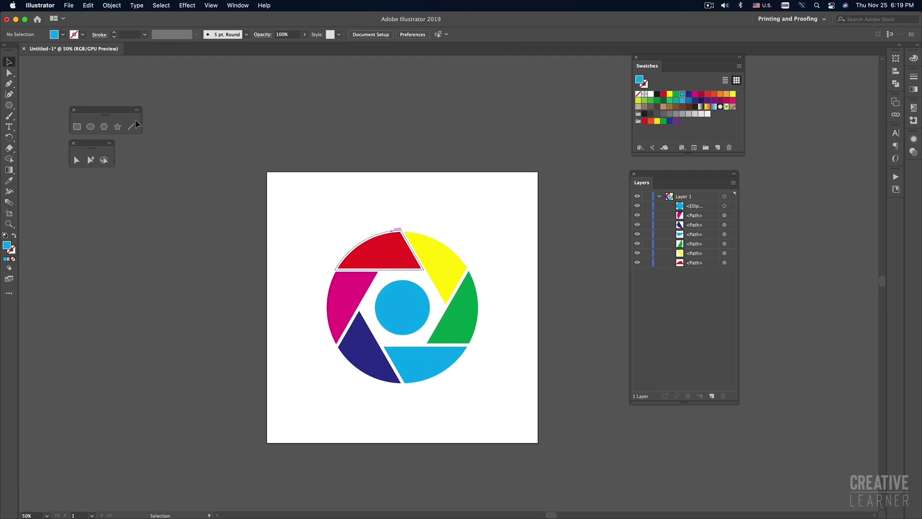
{"action": "left_click", "coordinate": [104, 126]}
{"action": "left_click", "coordinate": [358, 209]}
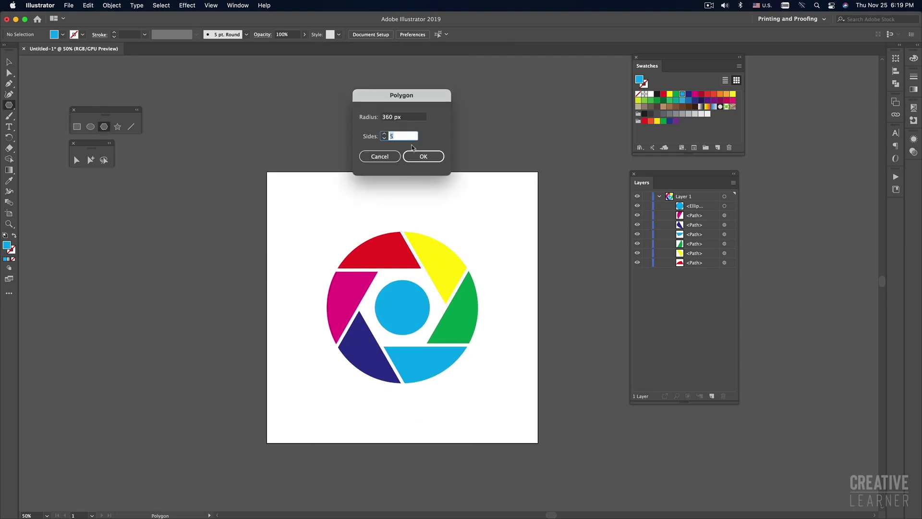
{"action": "left_click", "coordinate": [390, 157]}
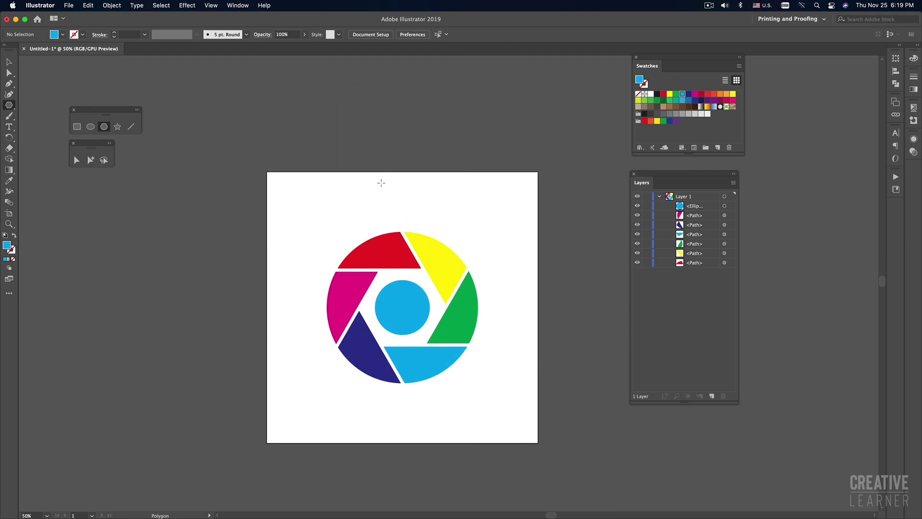
{"action": "left_click_drag", "start_coordinate": [363, 155], "coordinate": [408, 205]}
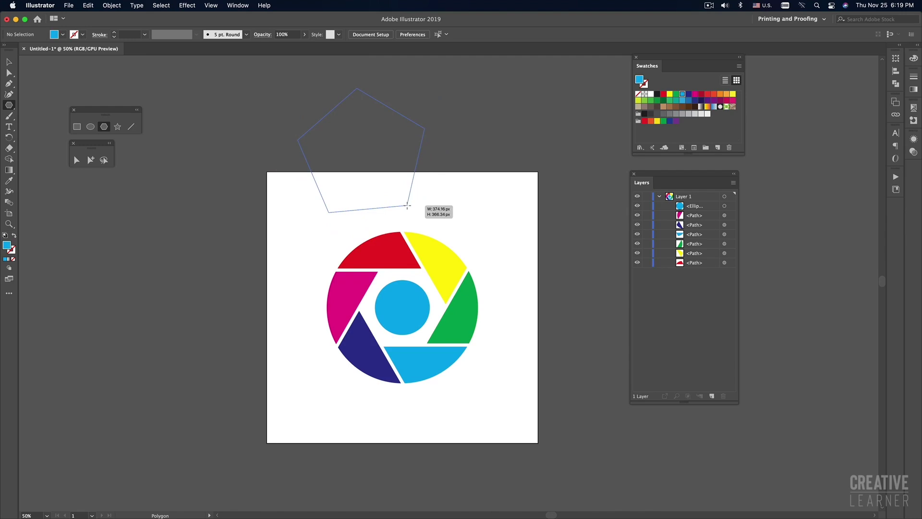
{"action": "key", "text": "Up"}
{"action": "key", "text": "Up"}
{"action": "key", "text": "Up"}
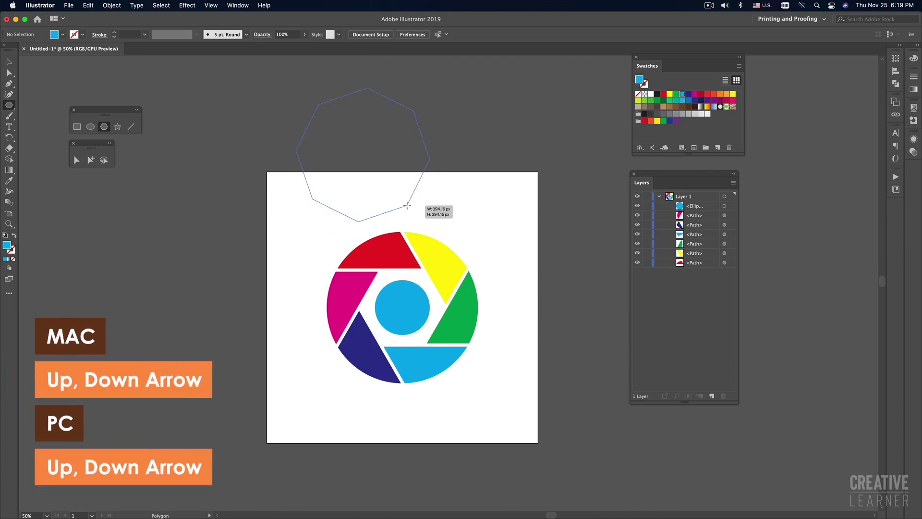
{"action": "mouse_move", "coordinate": [407, 206]}
{"action": "left_mouse_down"}
{"action": "mouse_move", "coordinate": [215, 284]}
{"action": "mouse_move", "coordinate": [418, 191]}
{"action": "mouse_move", "coordinate": [418, 204]}
{"action": "left_mouse_up"}
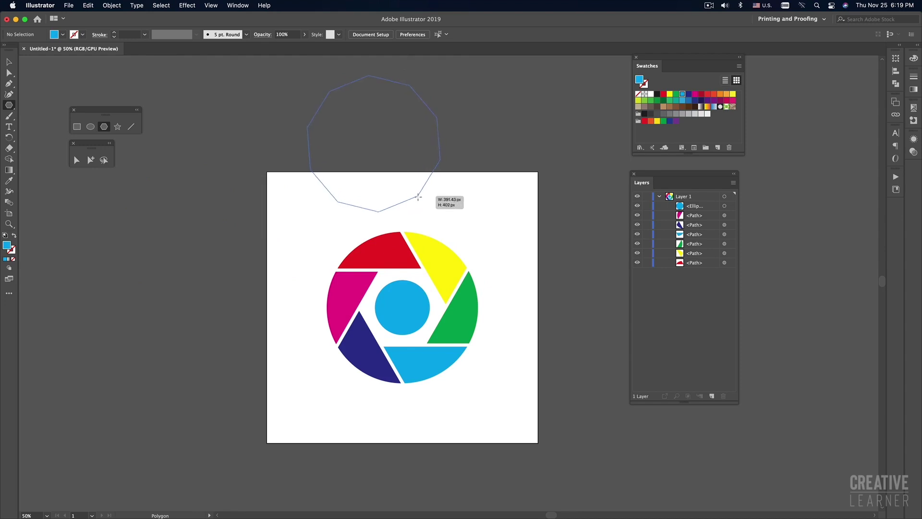
{"action": "key", "text": "Up"}
{"action": "key", "text": "Up"}
{"action": "key", "text": "Up"}
{"action": "key", "text": "Down"}
{"action": "key", "text": "Down"}
{"action": "key", "text": "Down"}
{"action": "key", "text": "Down"}
{"action": "key", "text": "Down"}
{"action": "key", "text": "Down"}
{"action": "key", "text": "Down"}
{"action": "key", "text": "Down"}
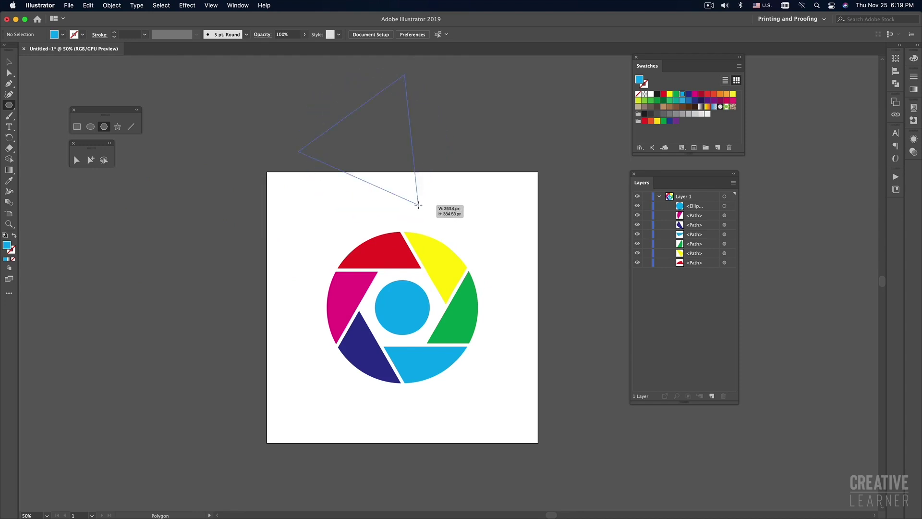
{"action": "key", "text": "Up"}
{"action": "key", "text": "Down"}
{"action": "key", "text": "Up"}
{"action": "key", "text": "Up"}
{"action": "key", "text": "Up"}
{"action": "key", "text": "Up"}
{"action": "key", "text": "Up"}
{"action": "key", "text": "Up"}
{"action": "key", "text": "Down"}
{"action": "key", "text": "Down"}
{"action": "key", "text": "Down"}
{"action": "key", "text": "Down"}
{"action": "key", "text": "Down"}
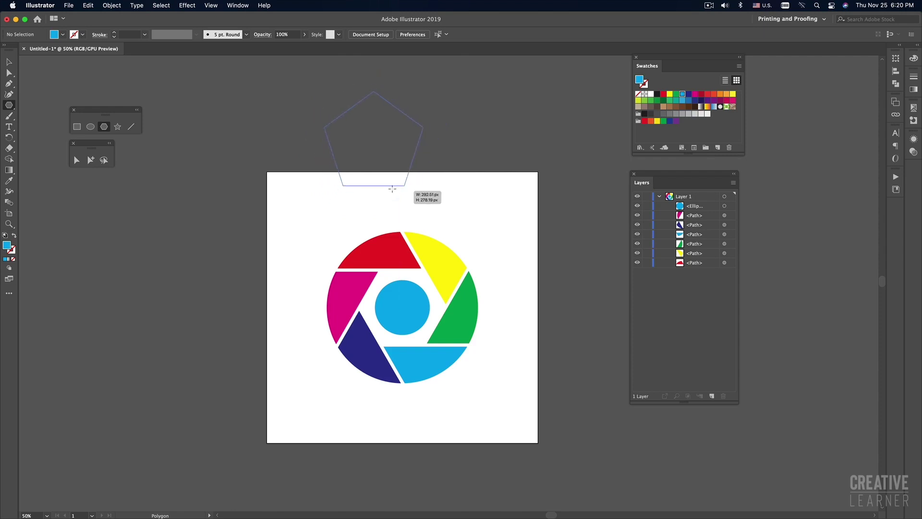
Step: Shrink the pentagon to about 110.756 × 105.336 px inside the circle, fill it white and centre it
{"action": "left_click_drag", "start_coordinate": [419, 205], "coordinate": [410, 189]}
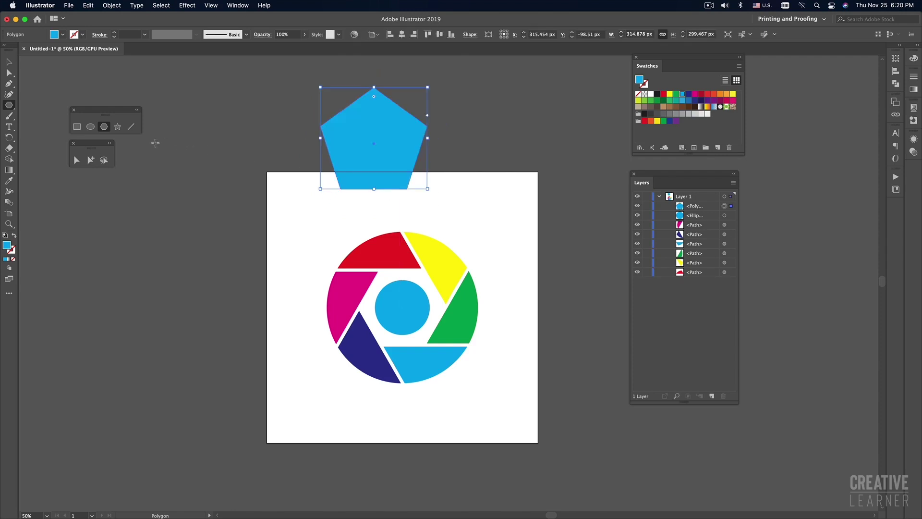
{"action": "left_click", "coordinate": [189, 145]}
{"action": "left_click", "coordinate": [380, 156]}
{"action": "key", "text": "v"}
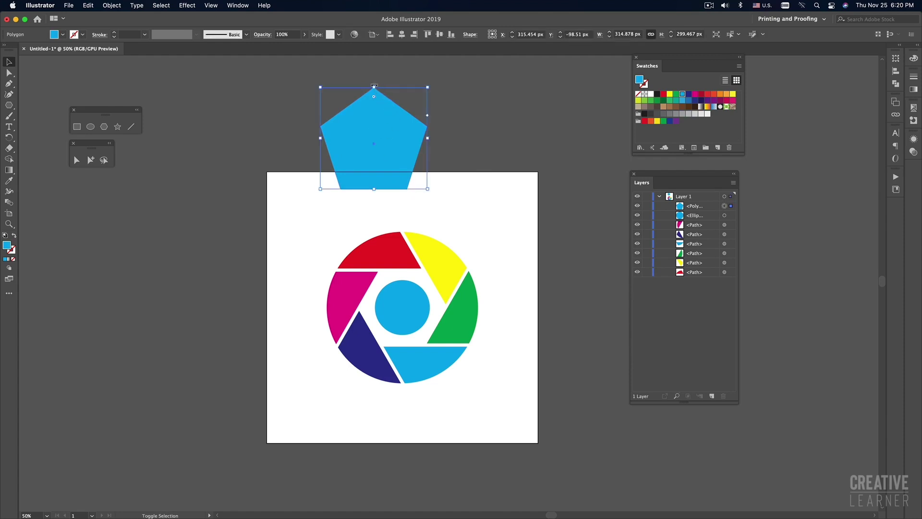
{"action": "mouse_move", "coordinate": [374, 88]}
{"action": "left_mouse_down"}
{"action": "mouse_move", "coordinate": [374, 154]}
{"action": "mouse_move", "coordinate": [430, 281]}
{"action": "mouse_move", "coordinate": [402, 308]}
{"action": "left_mouse_up"}
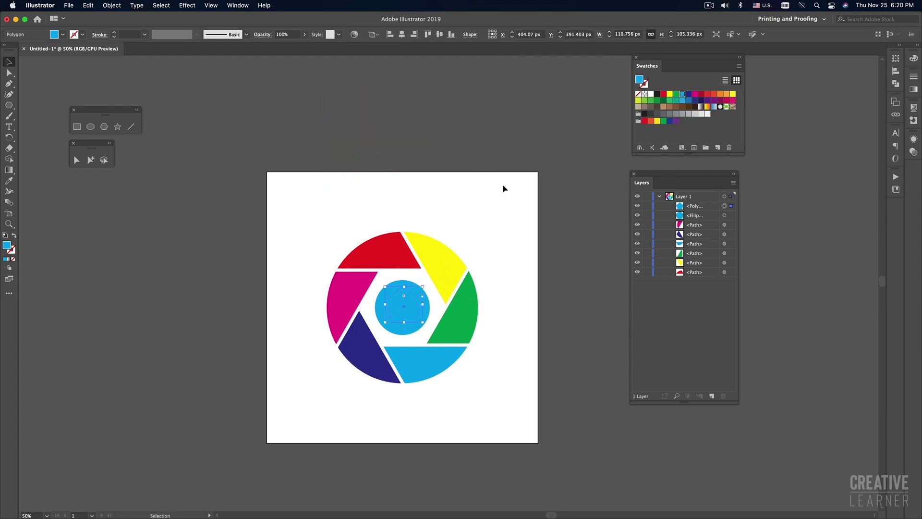
{"action": "left_click", "coordinate": [652, 95]}
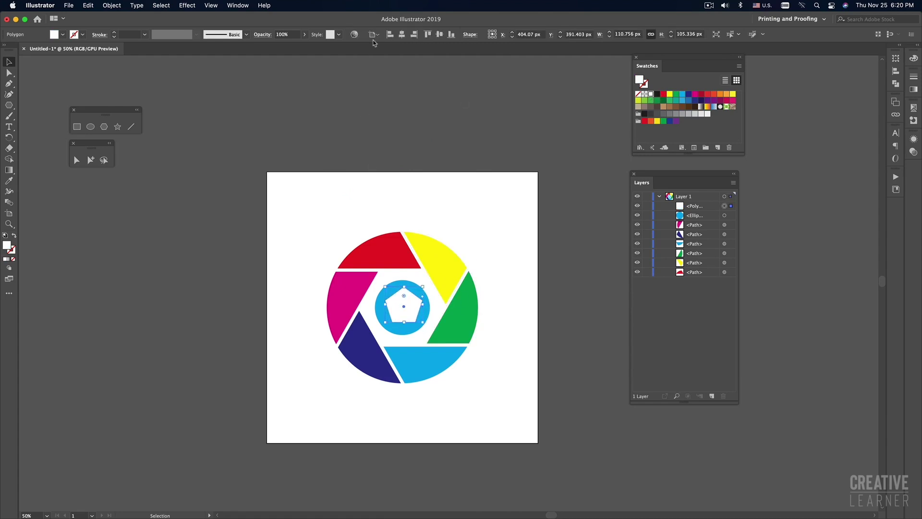
{"action": "left_click", "coordinate": [402, 34]}
{"action": "left_click", "coordinate": [439, 34]}
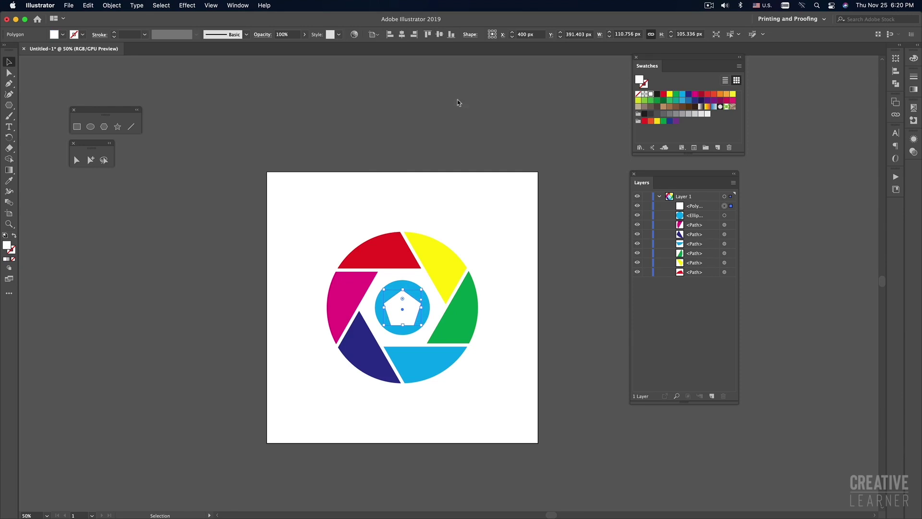
{"action": "left_click", "coordinate": [493, 213]}
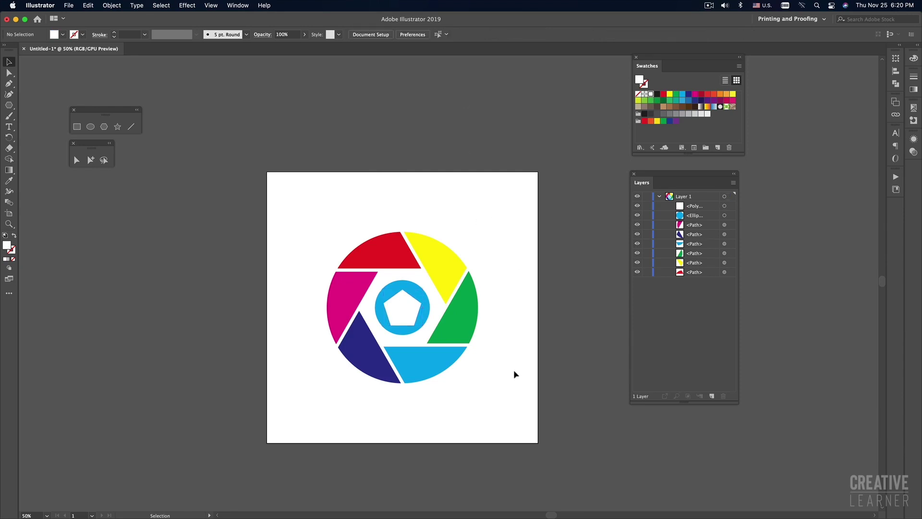
Step: Turn the white pentagon into a 5 pt white outline, then compare with the reference
{"action": "left_click", "coordinate": [411, 312]}
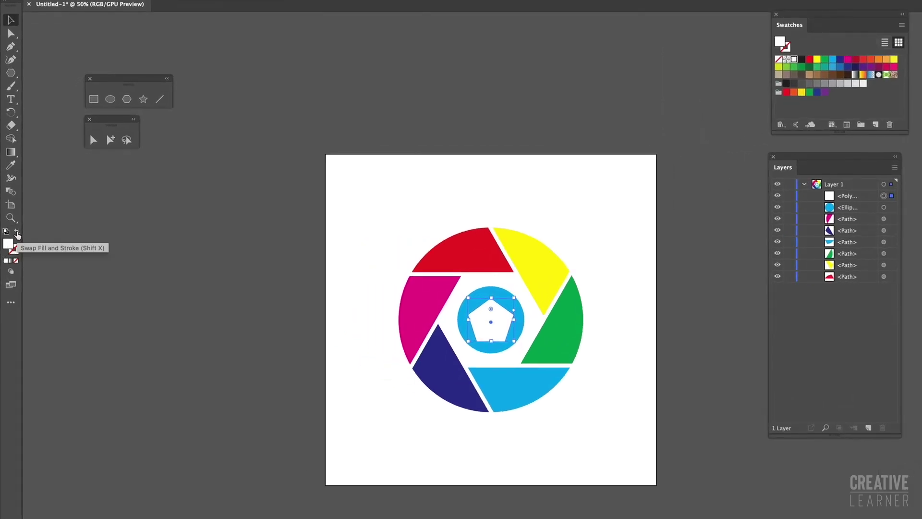
{"action": "left_click", "coordinate": [18, 235]}
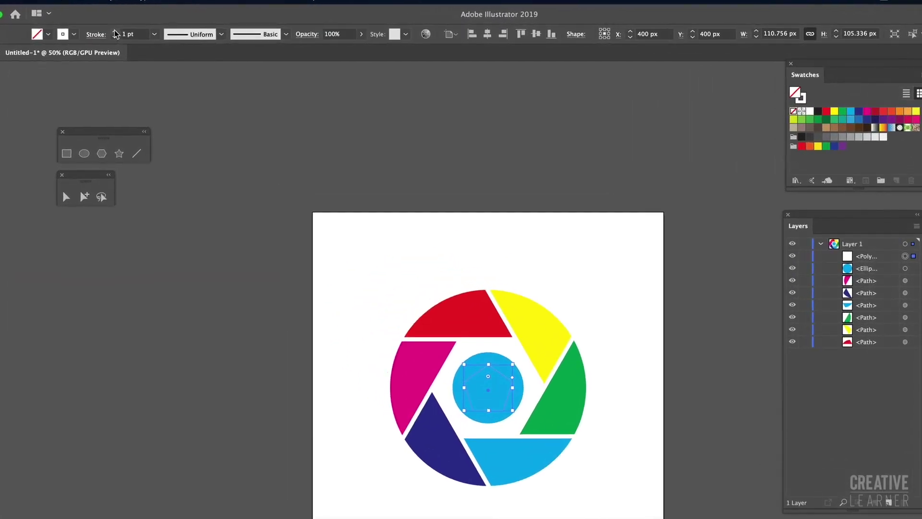
{"action": "left_click", "coordinate": [113, 33]}
{"action": "left_click", "coordinate": [116, 31]}
{"action": "left_click", "coordinate": [416, 265]}
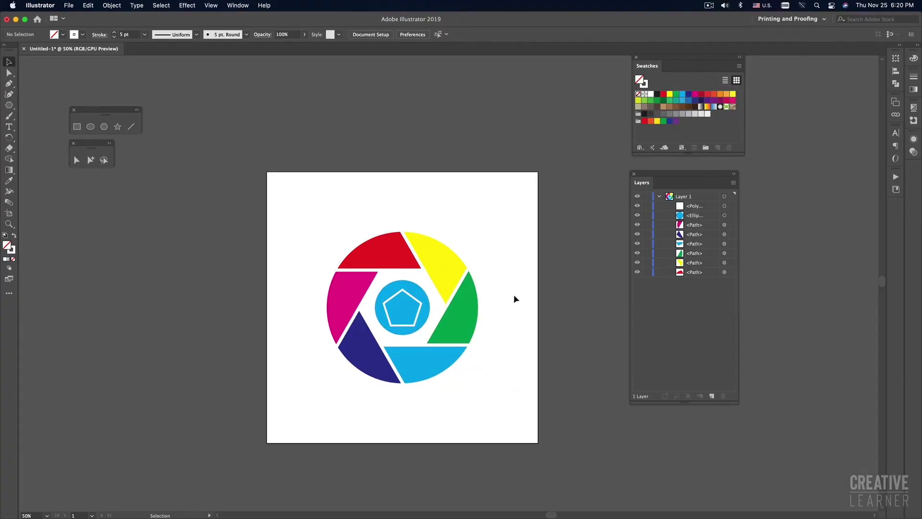
{"action": "key", "text": "super+Tab"}
{"action": "key", "text": "space"}
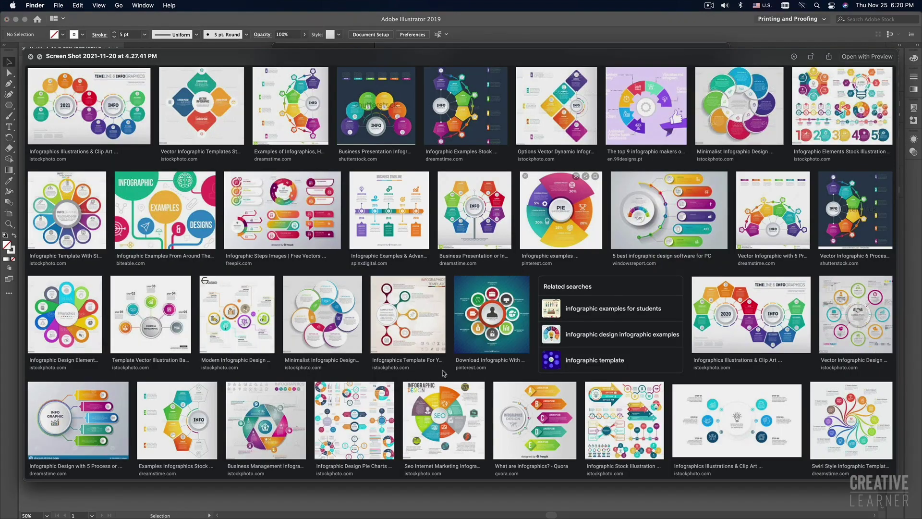
{"action": "key", "text": "super+Tab"}
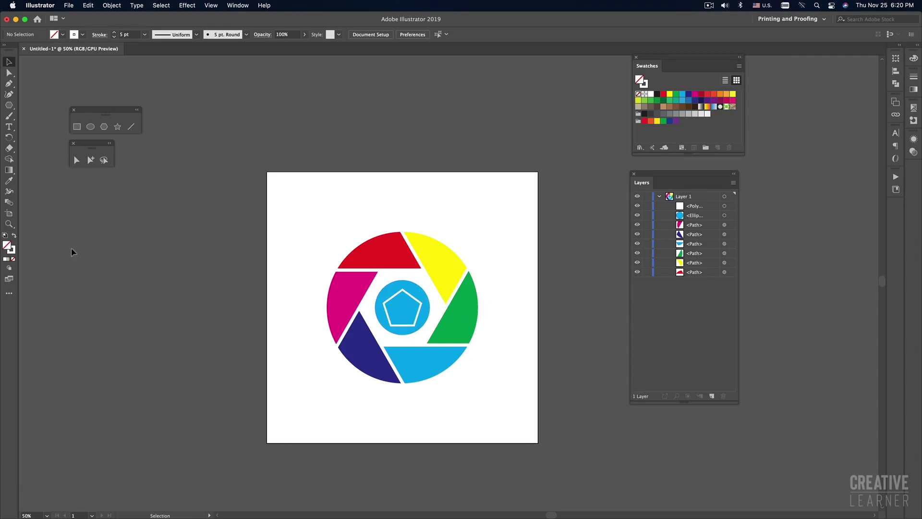
Step: Add a centred white dot about 29.862 px across with no stroke inside the pentagon
{"action": "left_click", "coordinate": [131, 127]}
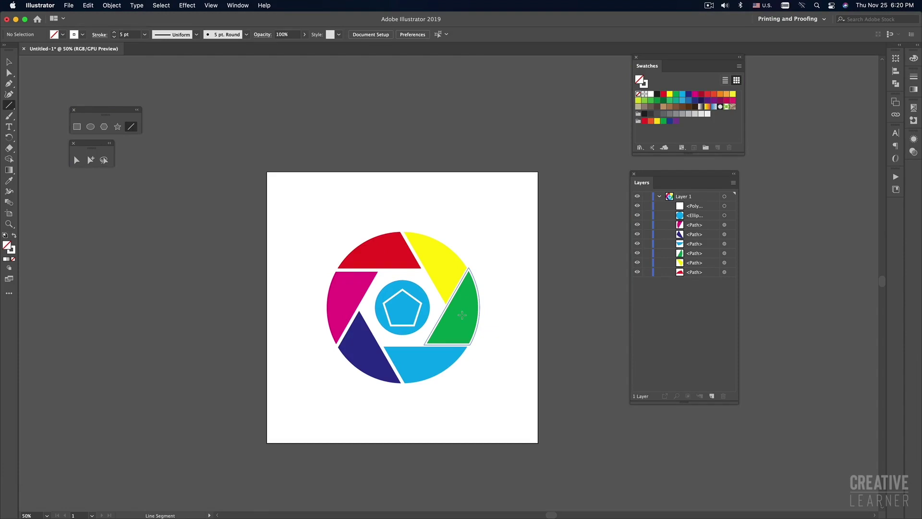
{"action": "key", "text": "super+equal"}
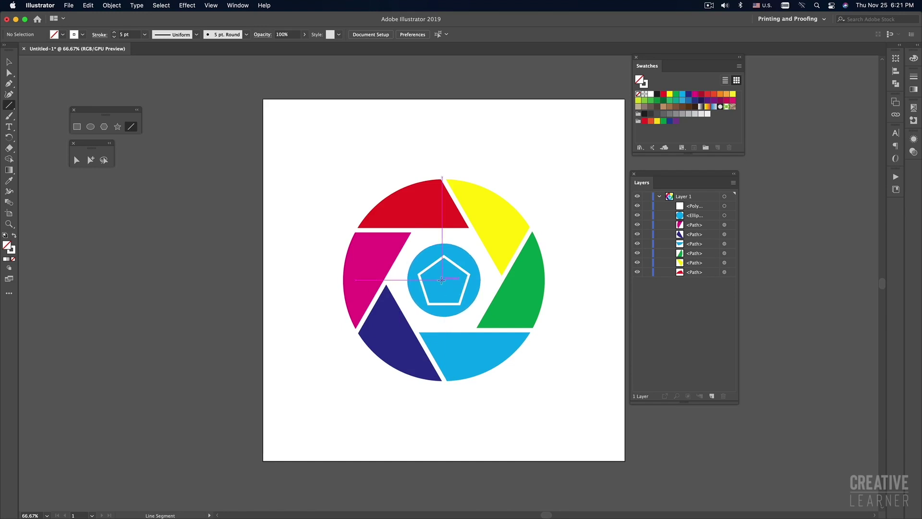
{"action": "key", "text": "l"}
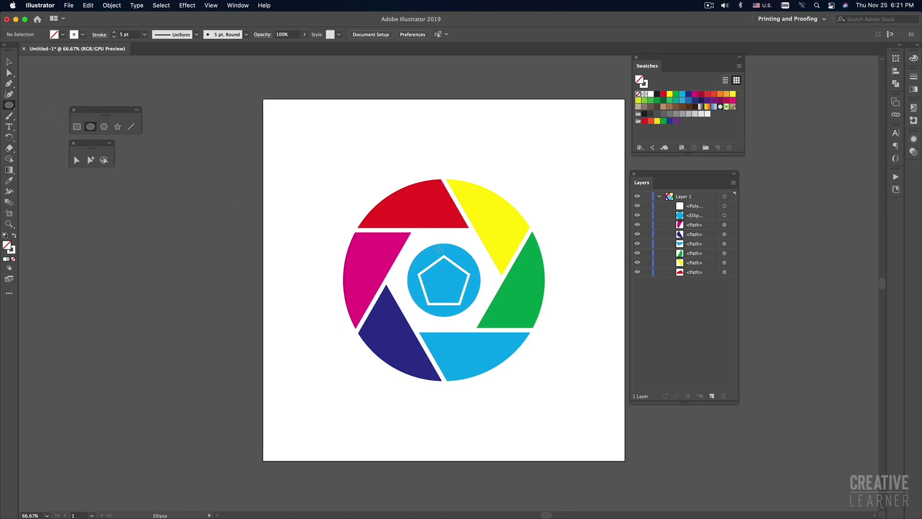
{"action": "left_click_drag", "start_coordinate": [445, 281], "coordinate": [451, 290]}
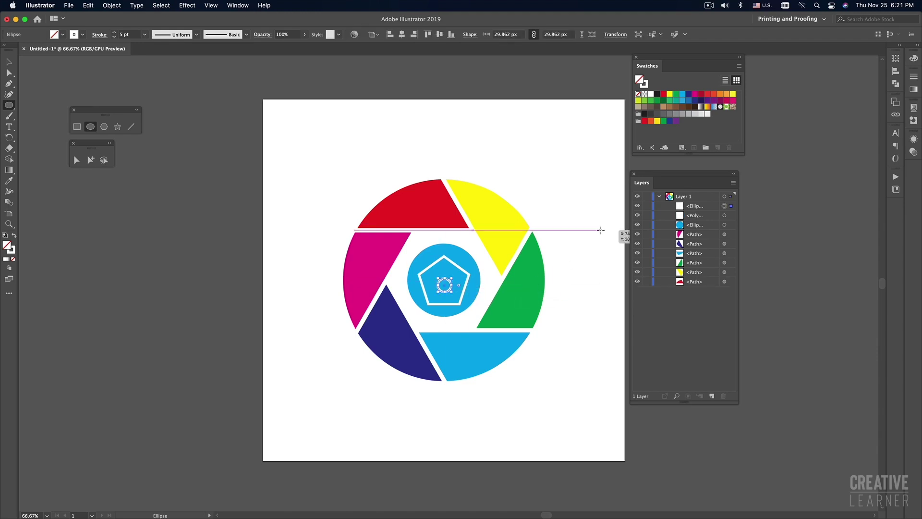
{"action": "left_click", "coordinate": [651, 94]}
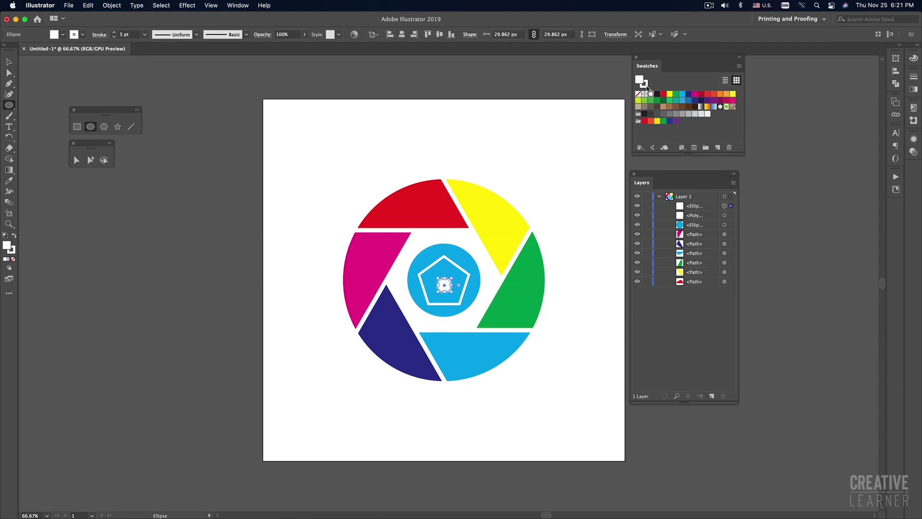
{"action": "left_click", "coordinate": [638, 94]}
{"action": "key", "text": "v"}
{"action": "left_click", "coordinate": [439, 35]}
{"action": "left_click", "coordinate": [559, 160]}
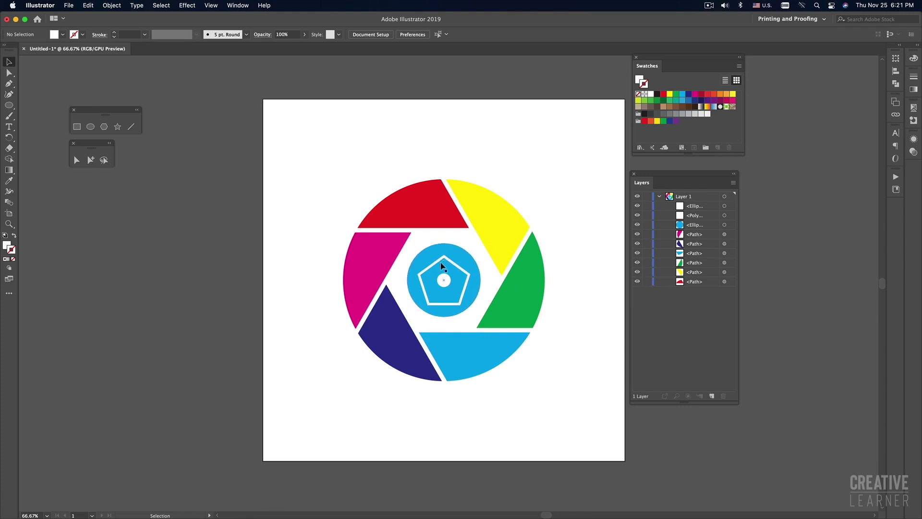
Step: Draw a spoke from the pentagon's top corner to the centre with the pentagon's 5 pt white stroke
{"action": "left_click", "coordinate": [130, 126]}
{"action": "left_click_drag", "start_coordinate": [444, 256], "coordinate": [444, 281]}
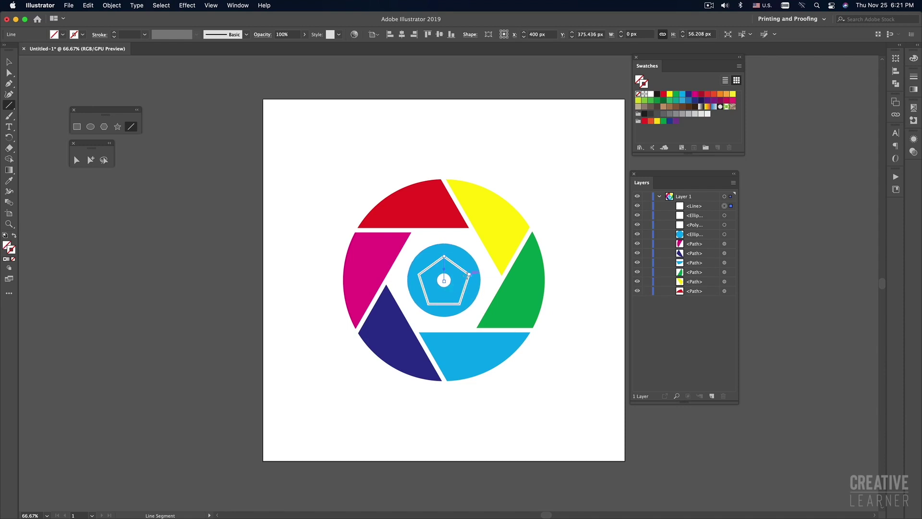
{"action": "key", "text": "i"}
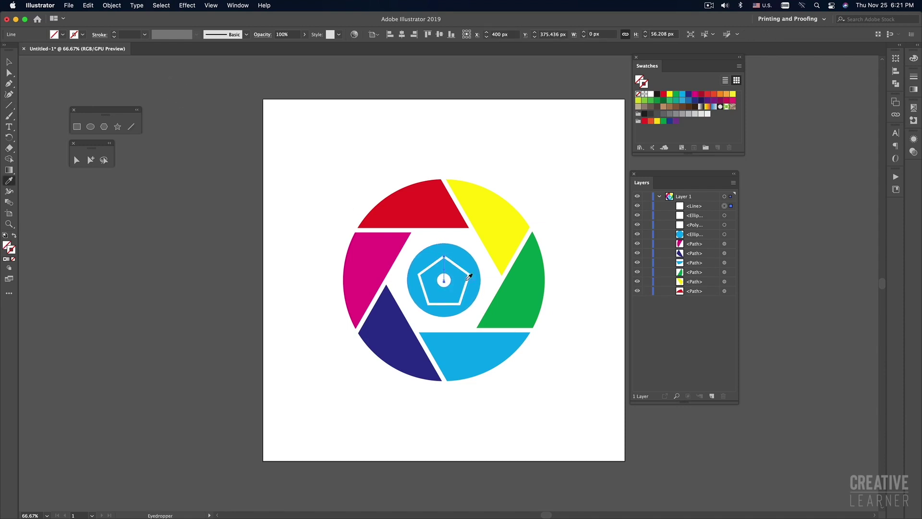
{"action": "left_click", "coordinate": [466, 272]}
{"action": "key", "text": "v"}
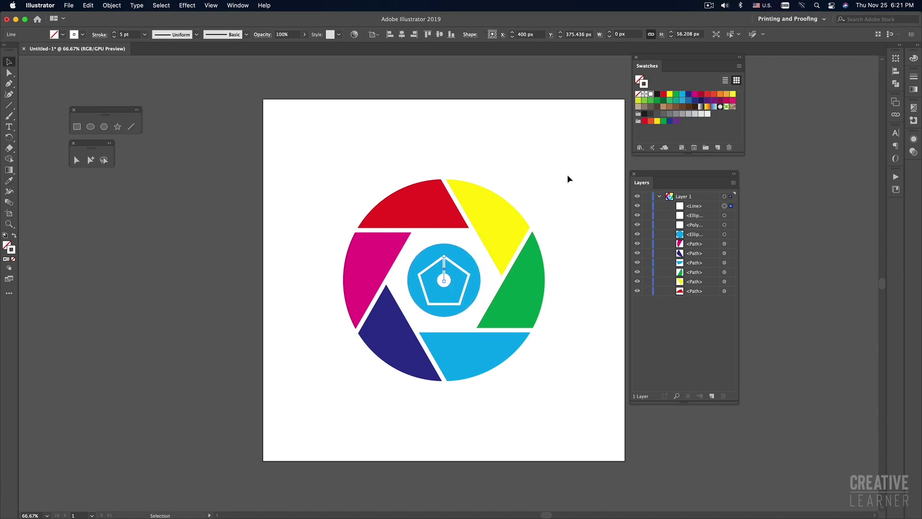
{"action": "left_click", "coordinate": [567, 183]}
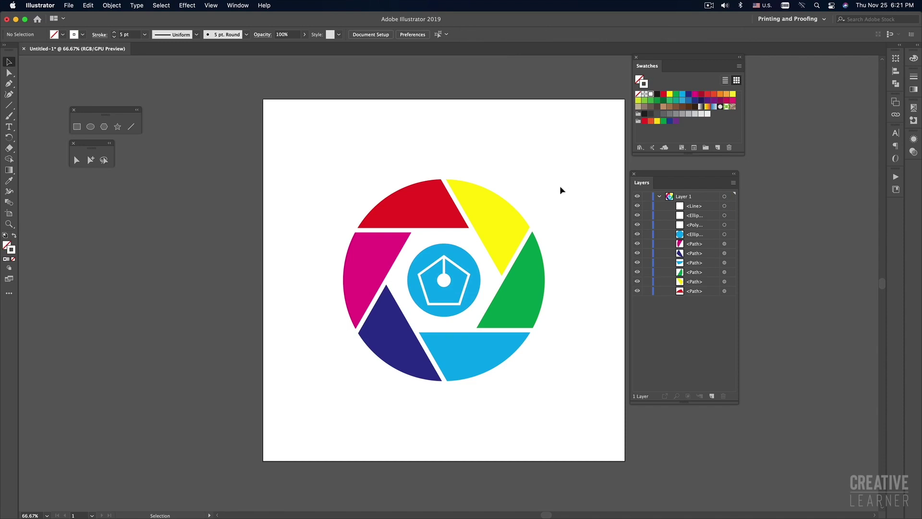
Step: Draw the remaining spokes from the right and lower corners to the centre dot
{"action": "key", "text": "backslash"}
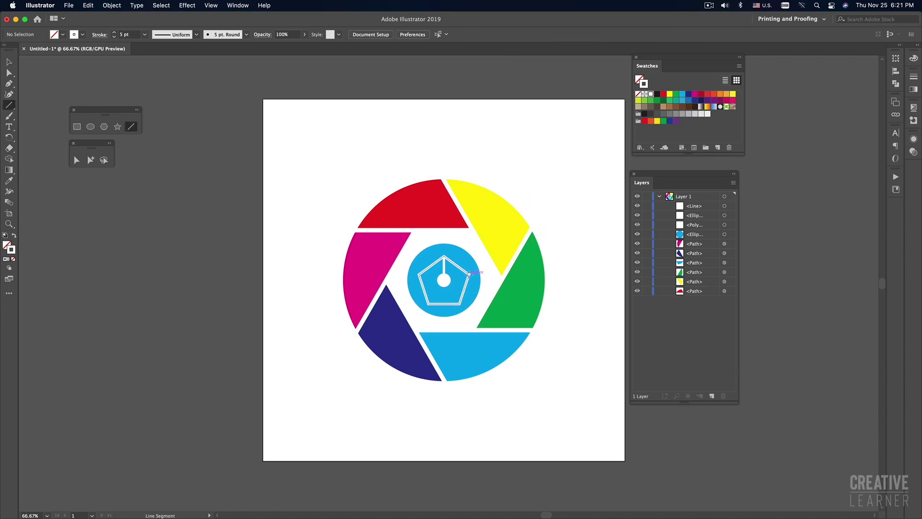
{"action": "left_click_drag", "start_coordinate": [469, 273], "coordinate": [444, 280]}
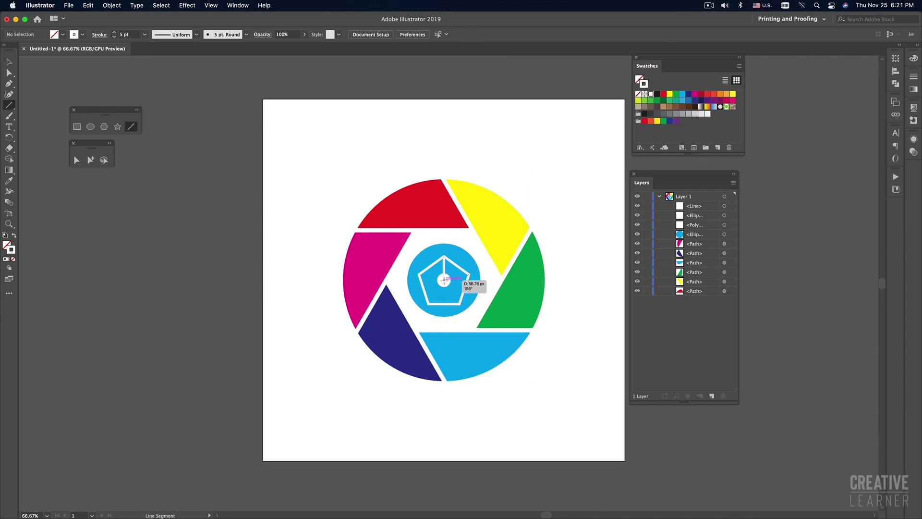
{"action": "left_click_drag", "start_coordinate": [460, 302], "coordinate": [442, 280]}
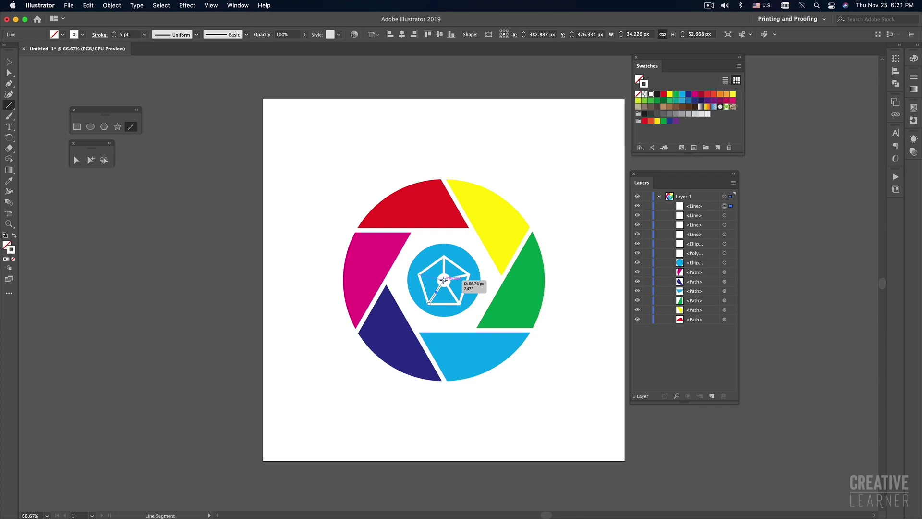
{"action": "left_click_drag", "start_coordinate": [443, 280], "coordinate": [444, 280]}
Step: In Outline view, snap the vertical spoke's bottom anchor exactly onto the pentagon's centre point
{"action": "key", "text": "v"}
{"action": "left_click", "coordinate": [538, 165]}
{"action": "key", "text": "ctrl+y"}
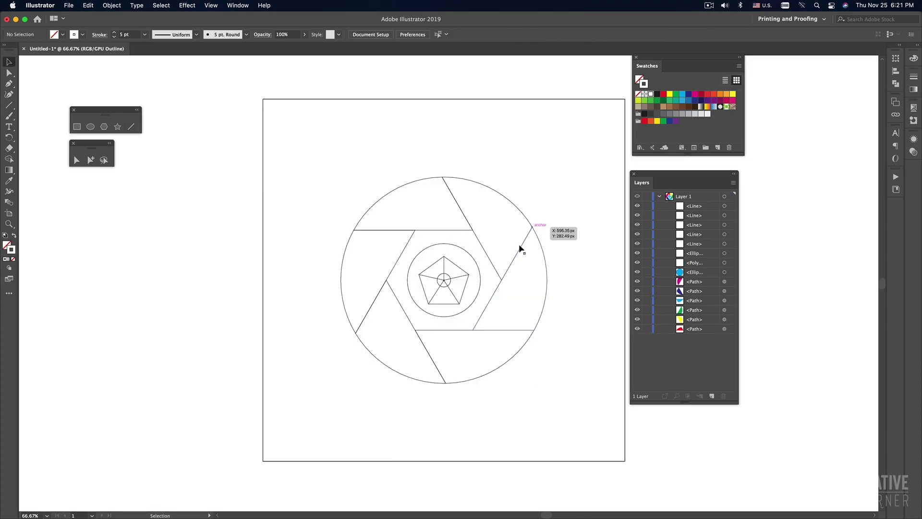
{"action": "left_click", "coordinate": [457, 285]}
{"action": "left_click", "coordinate": [447, 285]}
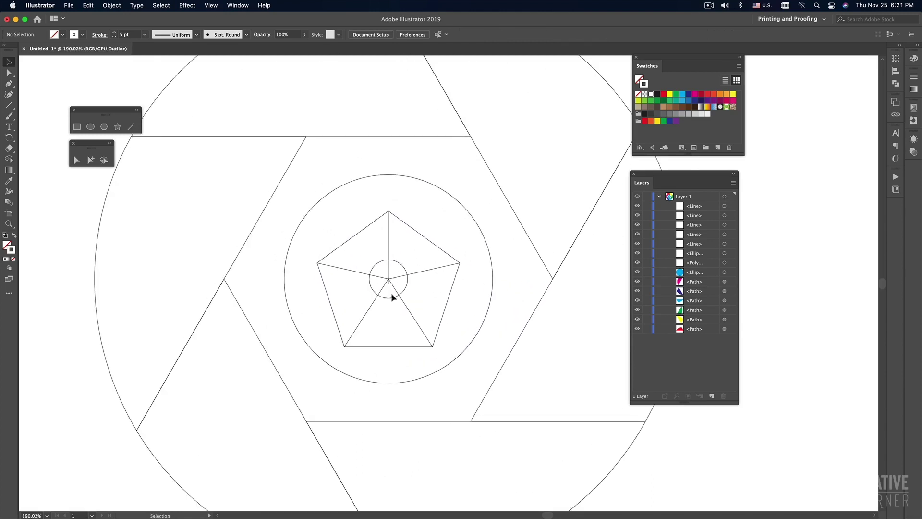
{"action": "key", "text": "a"}
{"action": "left_click", "coordinate": [389, 281]}
{"action": "left_click", "coordinate": [388, 236]}
{"action": "scroll", "coordinate": [418, 289], "scroll_direction": "up", "scroll_amount": 2}
{"action": "left_click_drag", "start_coordinate": [493, 333], "coordinate": [491, 327]}
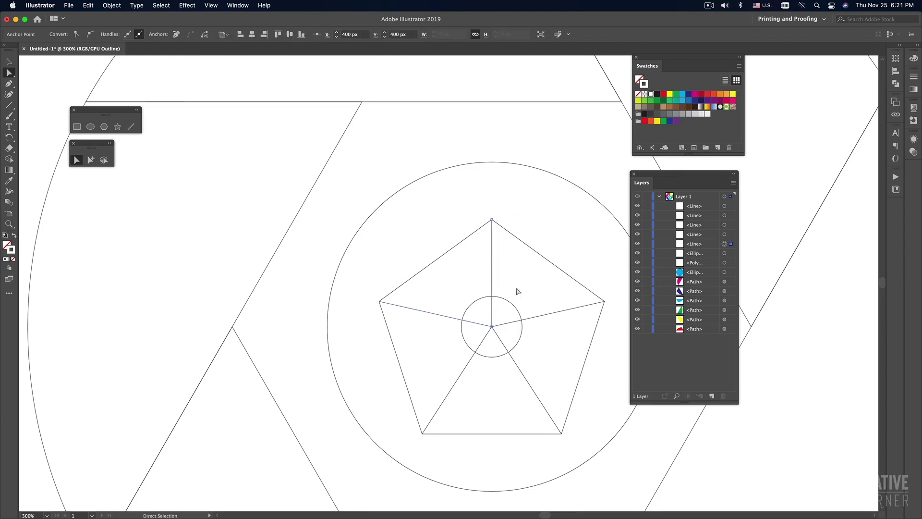
{"action": "left_click", "coordinate": [517, 291]}
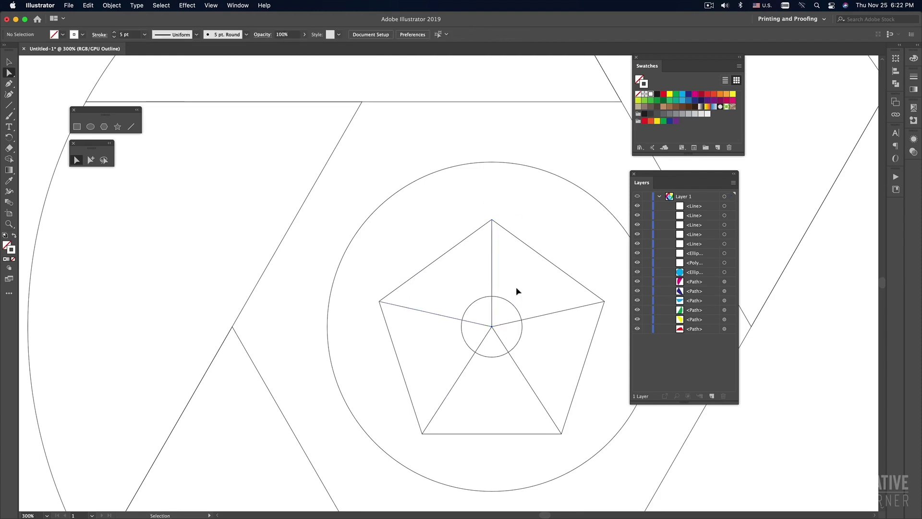
Step: Return to Preview and zoom out to frame the whole aperture logo on the artboard
{"action": "key", "text": "ctrl+y"}
{"action": "key", "text": "ctrl+minus"}
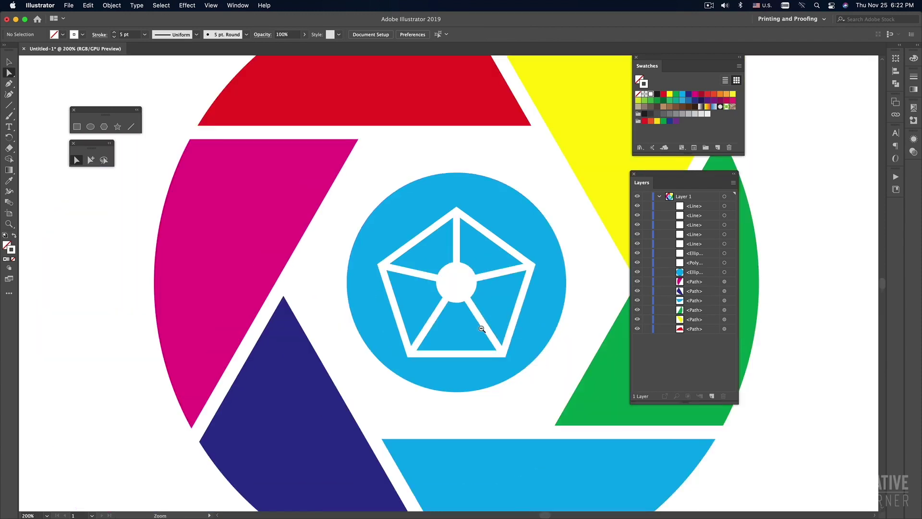
{"action": "key", "text": "ctrl+minus"}
{"action": "key", "text": "ctrl+minus"}
{"action": "key", "text": "ctrl+minus"}
{"action": "key", "text": "v"}
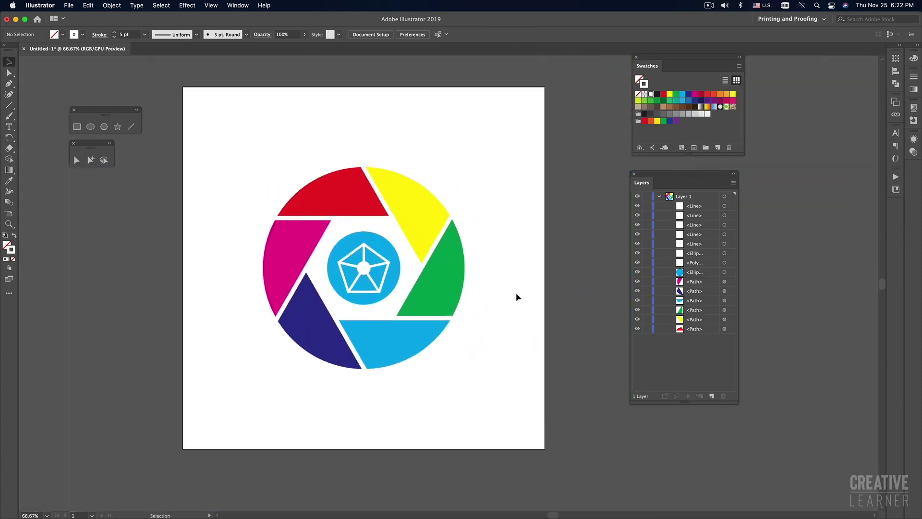
{"action": "scroll", "coordinate": [422, 303], "scroll_direction": "down", "scroll_amount": 3}
{"action": "left_click_drag", "start_coordinate": [475, 280], "coordinate": [471, 296]}
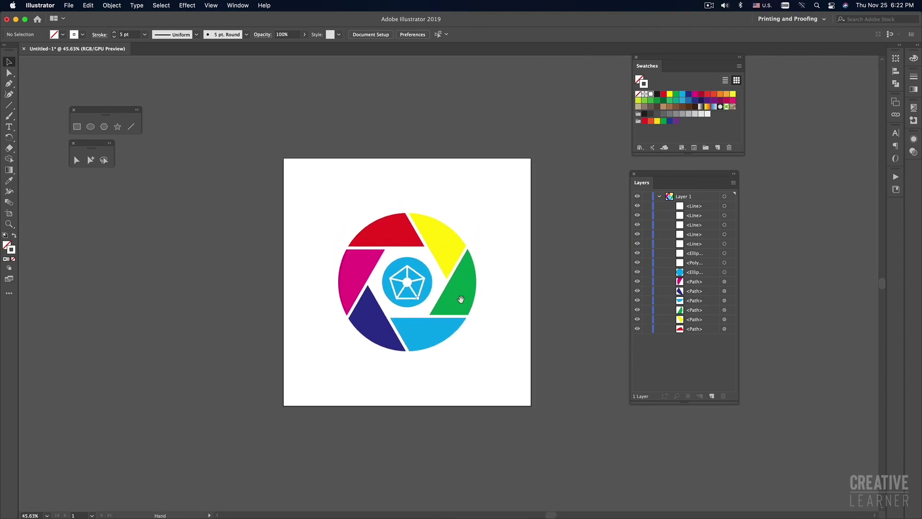
{"action": "scroll", "coordinate": [457, 301], "scroll_direction": "down", "scroll_amount": 2}
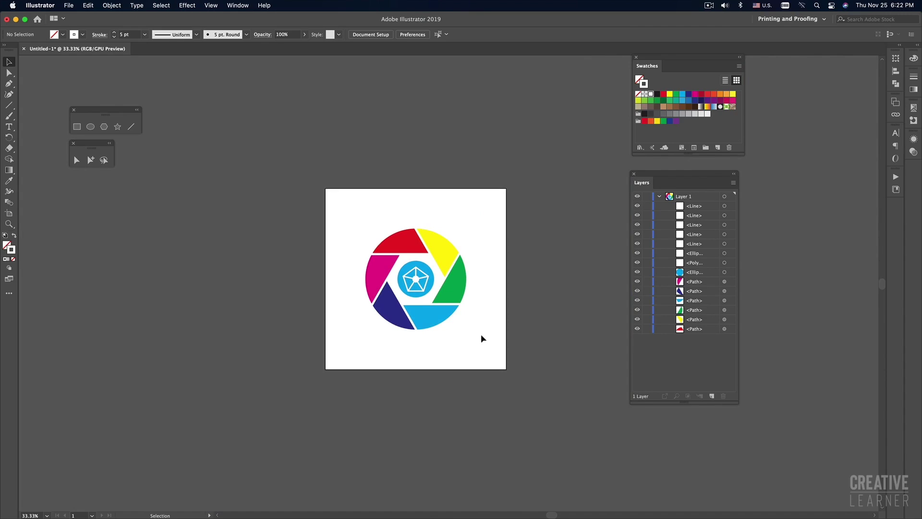
{"action": "scroll", "coordinate": [480, 336], "scroll_direction": "up", "scroll_amount": 1}
{"action": "scroll", "coordinate": [468, 332], "scroll_direction": "up", "scroll_amount": 2}
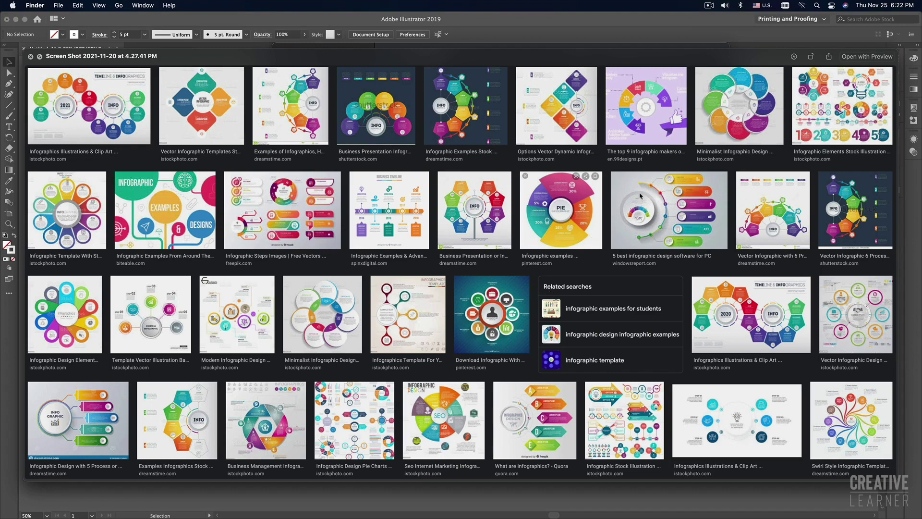
{"action": "left_click", "coordinate": [709, 6]}
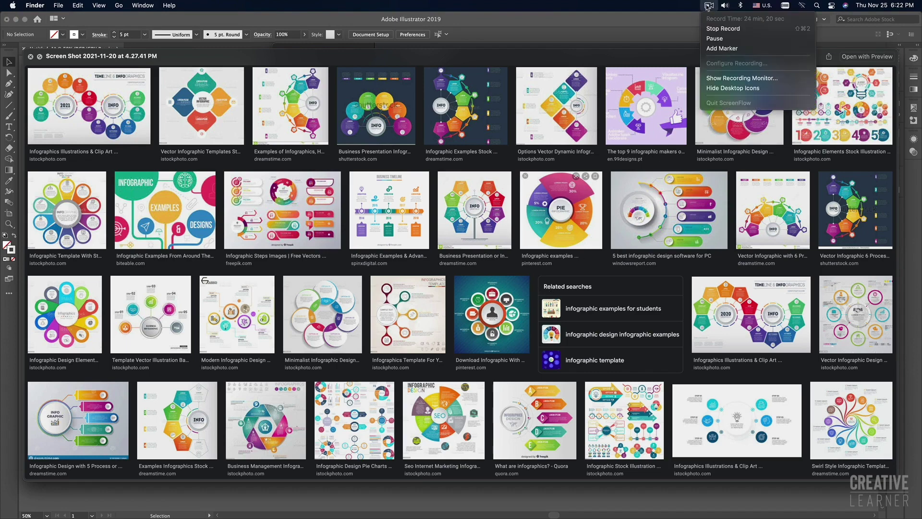
{"action": "left_click", "coordinate": [586, 3]}
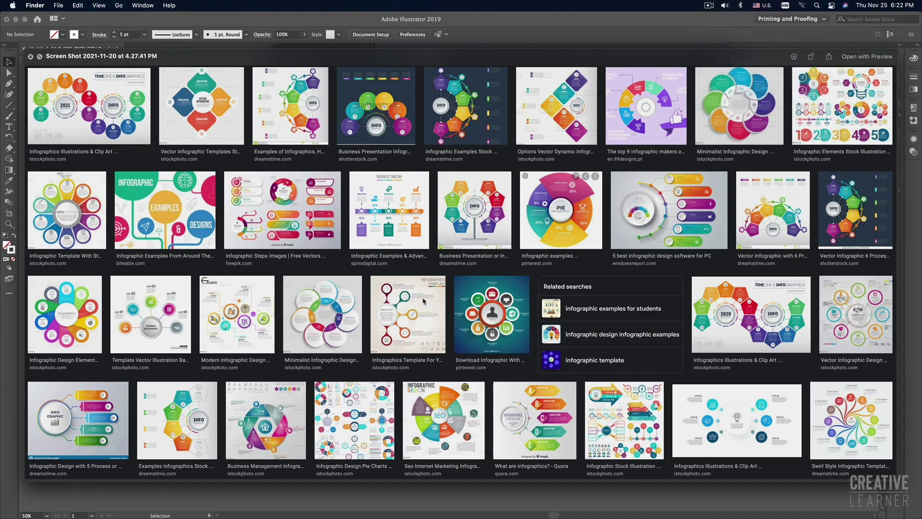
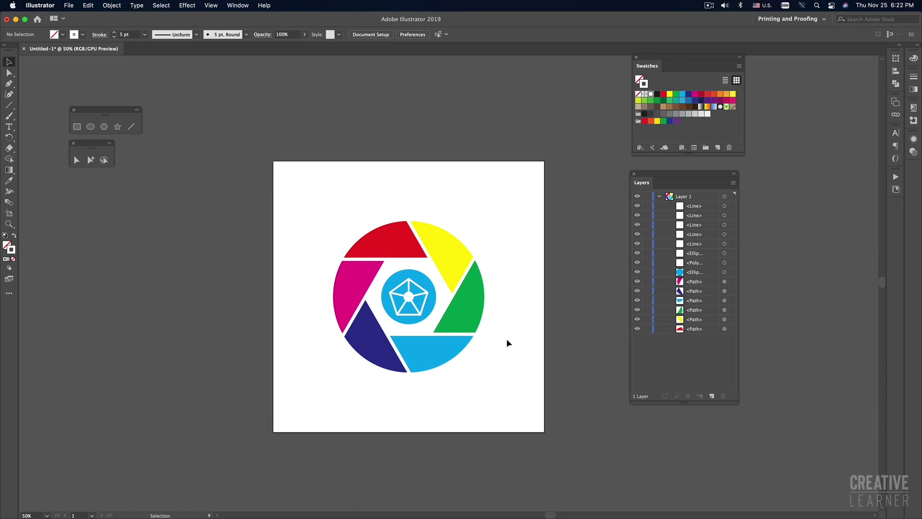
Step: Scroll to the Creative Learner App UI/UX post, like it, and bring up its Share menu
{"action": "key", "text": "space"}
{"action": "left_click_drag", "start_coordinate": [509, 337], "coordinate": [513, 330]}
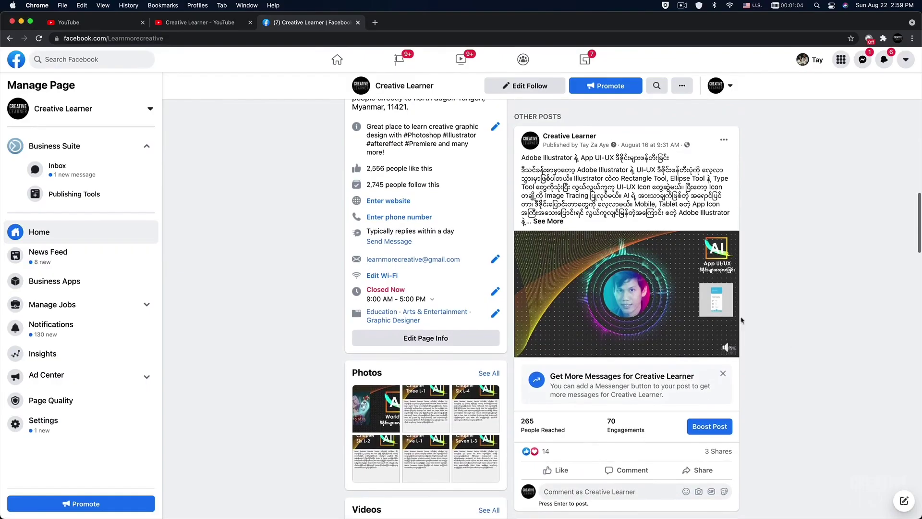
{"action": "scroll", "coordinate": [658, 299], "scroll_direction": "down", "scroll_amount": 5}
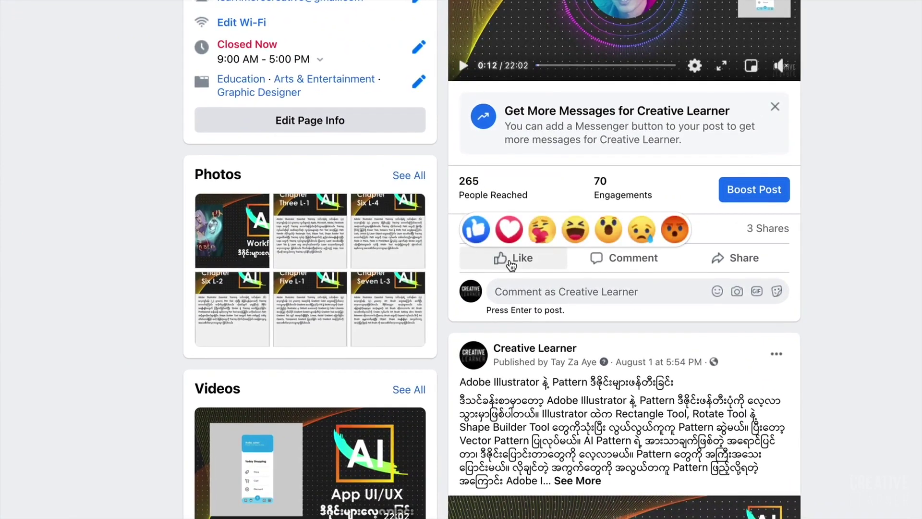
{"action": "left_click", "coordinate": [510, 263]}
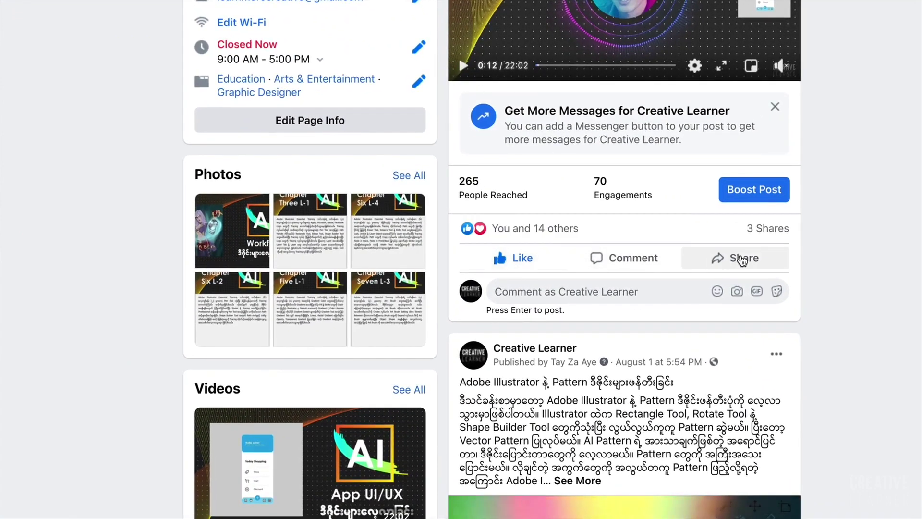
{"action": "left_click", "coordinate": [743, 260]}
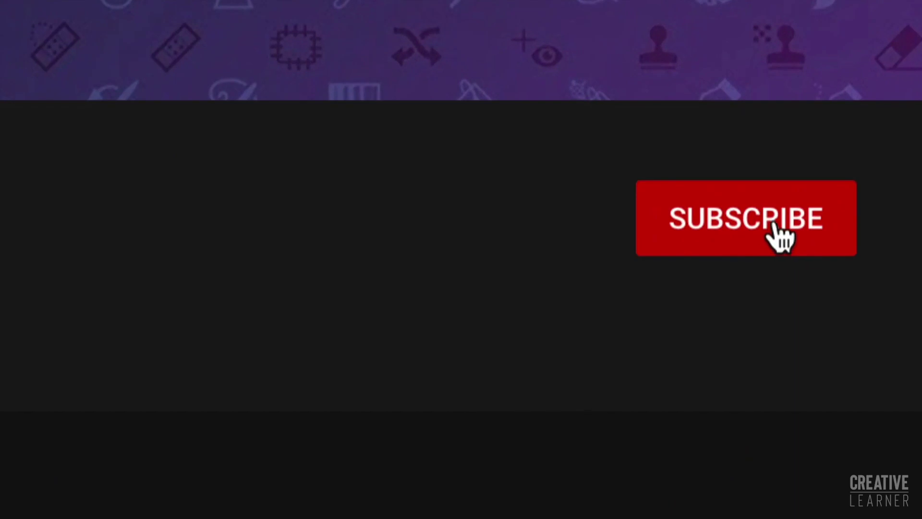
Step: Subscribe to Creative Learner with All notifications, then pull the lower line's end past the circle
{"action": "left_click", "coordinate": [774, 225]}
{"action": "left_click", "coordinate": [824, 224]}
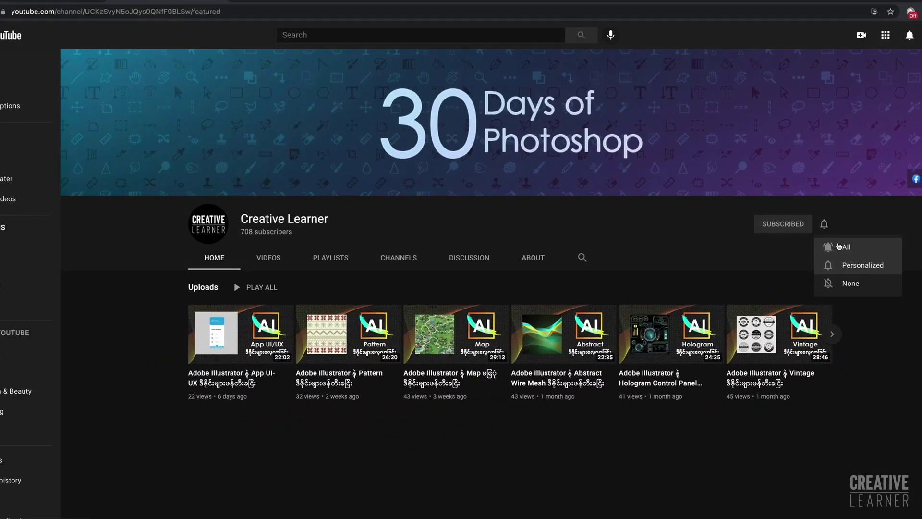
{"action": "left_click", "coordinate": [846, 252]}
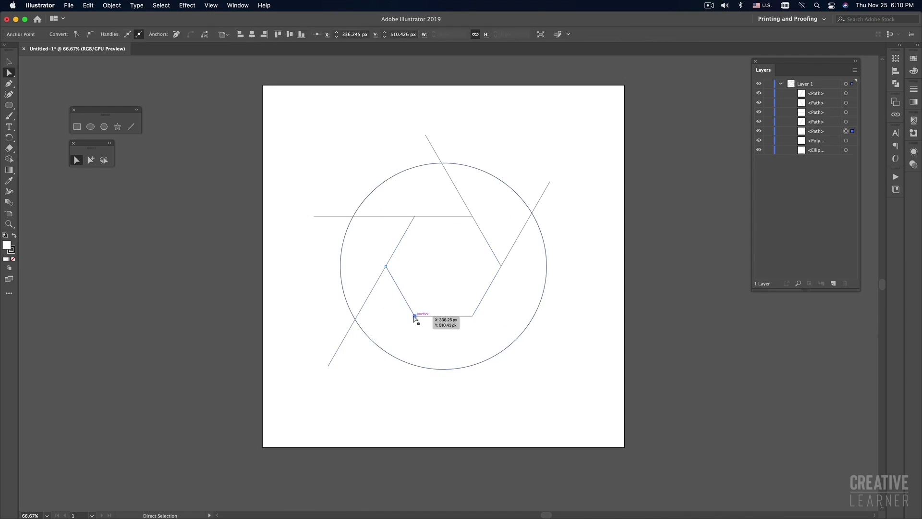
{"action": "left_click_drag", "start_coordinate": [415, 317], "coordinate": [470, 412]}
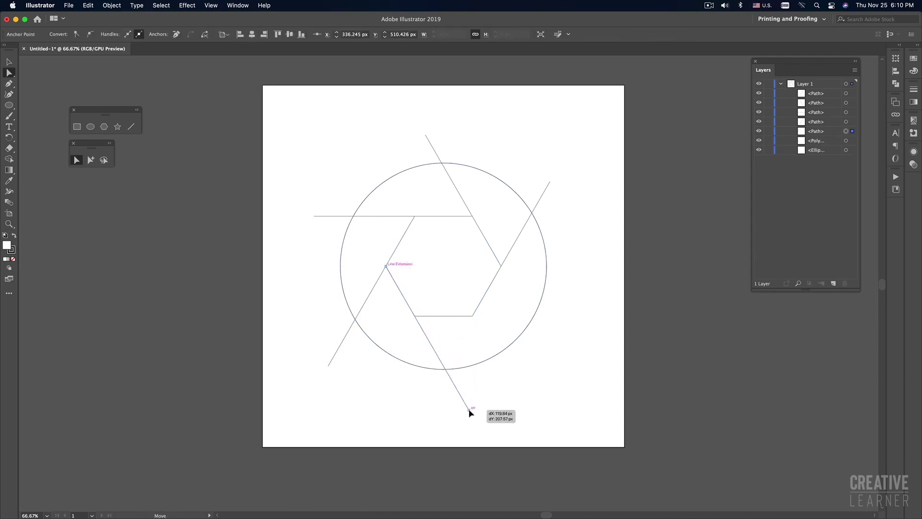
Step: Extend the bottom horizontal line past the circle and select all the lines and circle
{"action": "left_click_drag", "start_coordinate": [472, 319], "coordinate": [472, 317]}
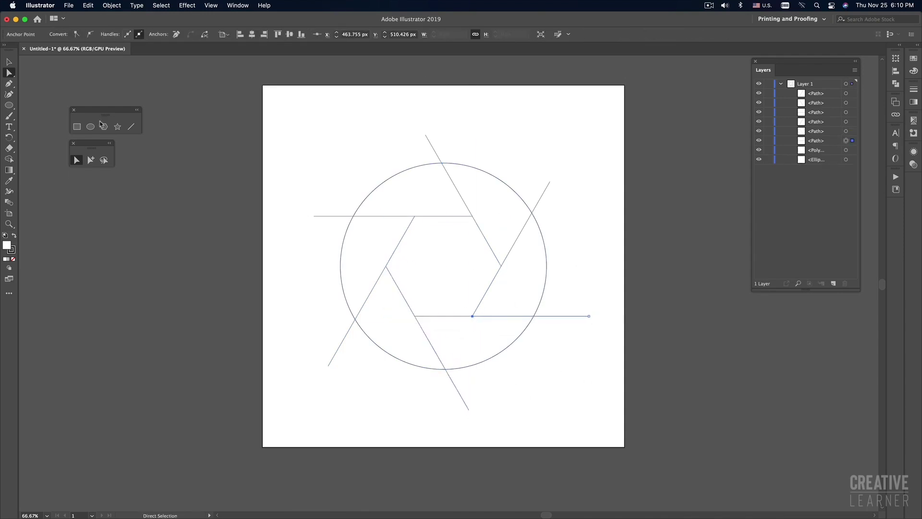
{"action": "key", "text": "v"}
{"action": "left_click_drag", "start_coordinate": [9, 73], "coordinate": [98, 76]}
{"action": "key", "text": "v"}
{"action": "left_click", "coordinate": [458, 253]}
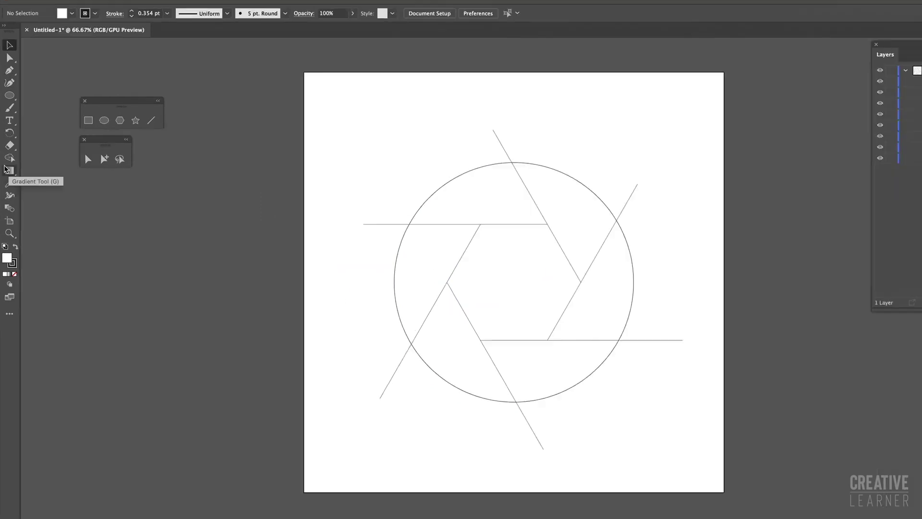
{"action": "left_click", "coordinate": [9, 158]}
{"action": "key", "text": "super+a"}
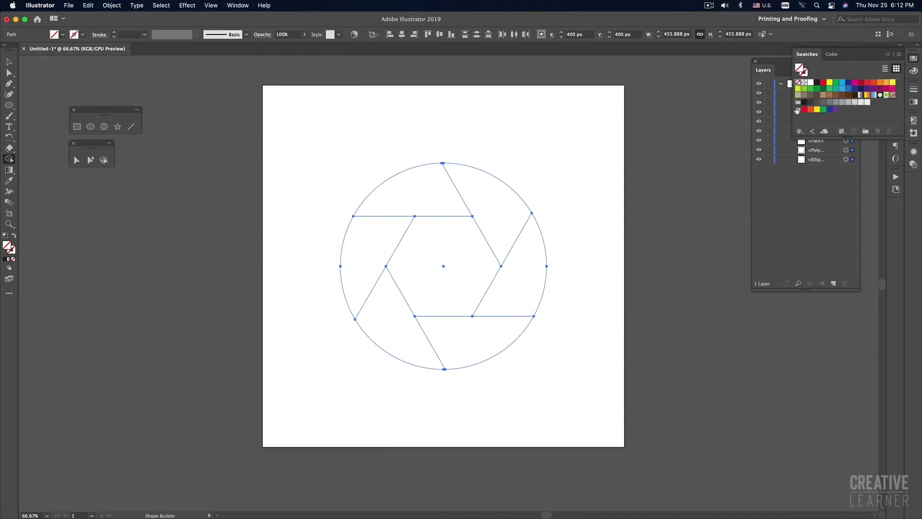
Step: Fill the top aperture blade red with Shape Builder using the floating swatches panel
{"action": "left_click_drag", "start_coordinate": [808, 54], "coordinate": [647, 65]}
{"action": "left_click", "coordinate": [664, 95]}
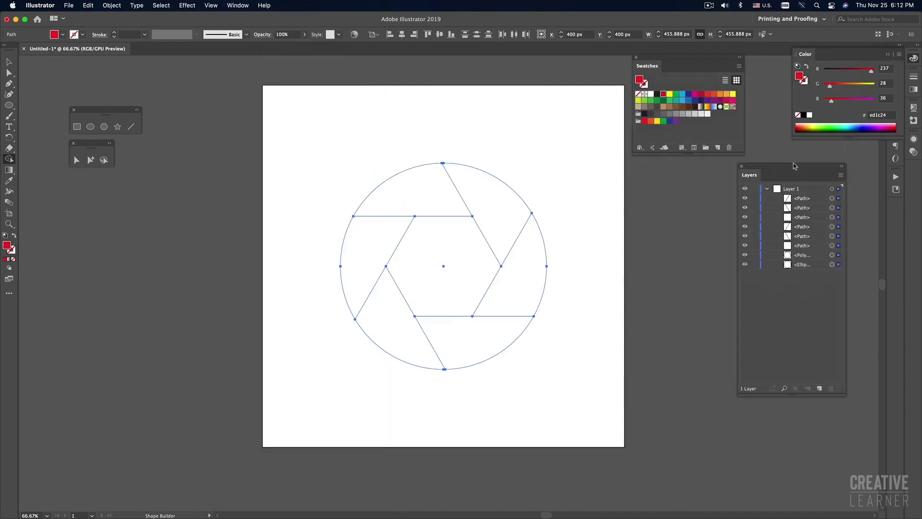
{"action": "left_click", "coordinate": [404, 204]}
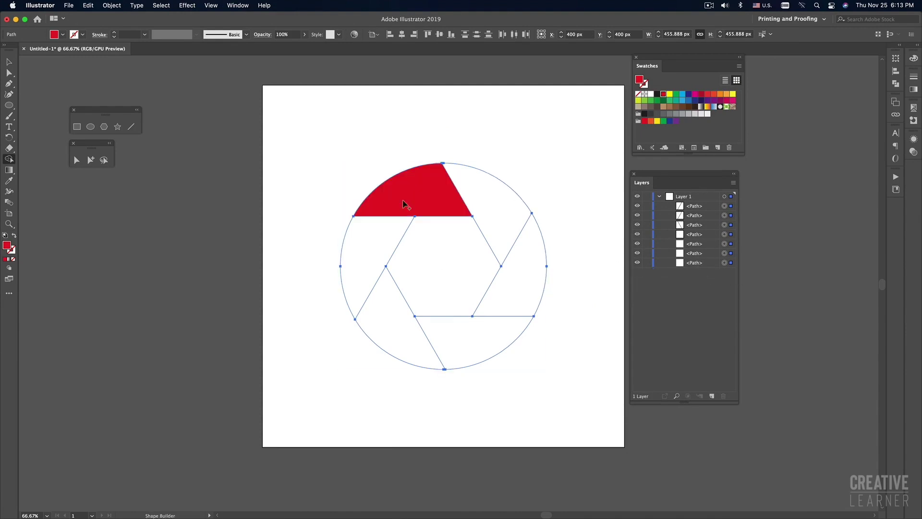
{"action": "left_click", "coordinate": [669, 94]}
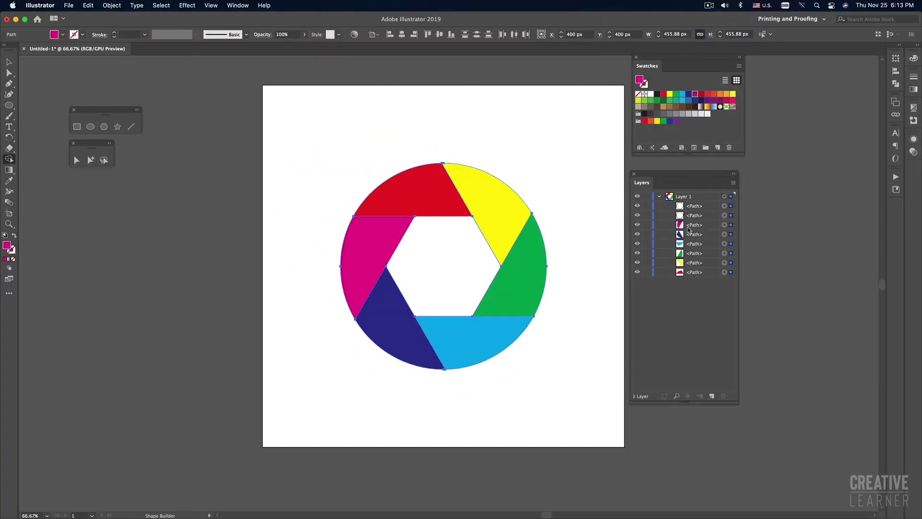
Step: Delete the leftover white pieces, then select the red blade and preview its offset outline
{"action": "left_click", "coordinate": [8, 62]}
{"action": "left_click", "coordinate": [451, 238]}
{"action": "key", "text": "Delete"}
{"action": "key", "text": "Delete"}
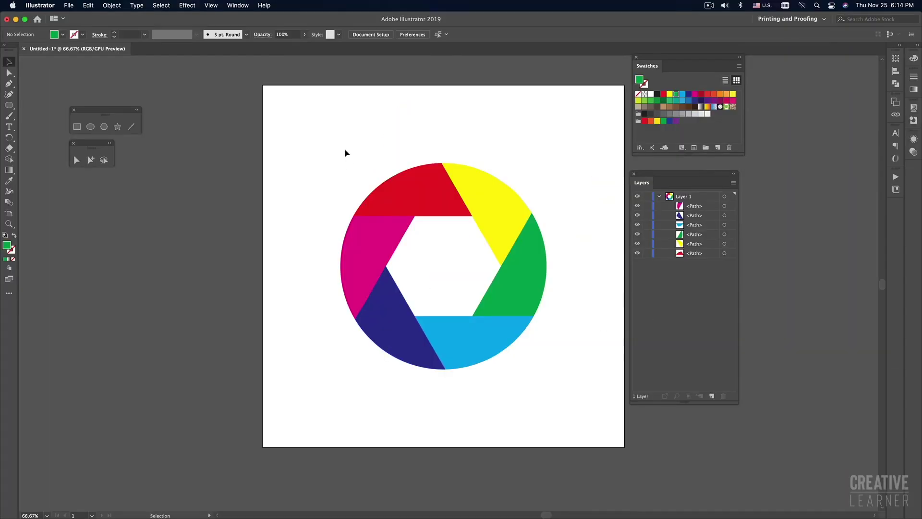
{"action": "left_click", "coordinate": [500, 204]}
{"action": "left_click", "coordinate": [422, 189]}
{"action": "left_click", "coordinate": [292, 139]}
{"action": "left_click", "coordinate": [323, 91]}
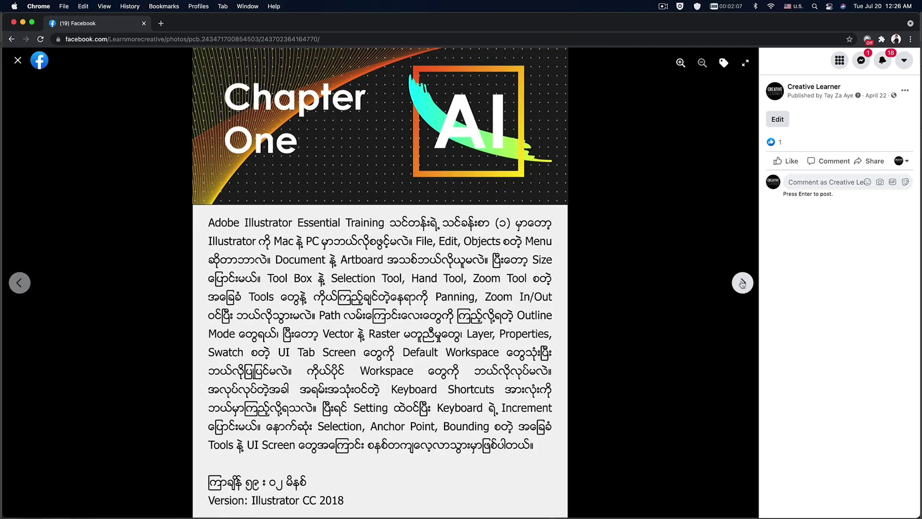
Step: Advance through the chapter posters to the Chapter Five L-2 image
{"action": "left_click", "coordinate": [742, 285]}
{"action": "left_click", "coordinate": [744, 286]}
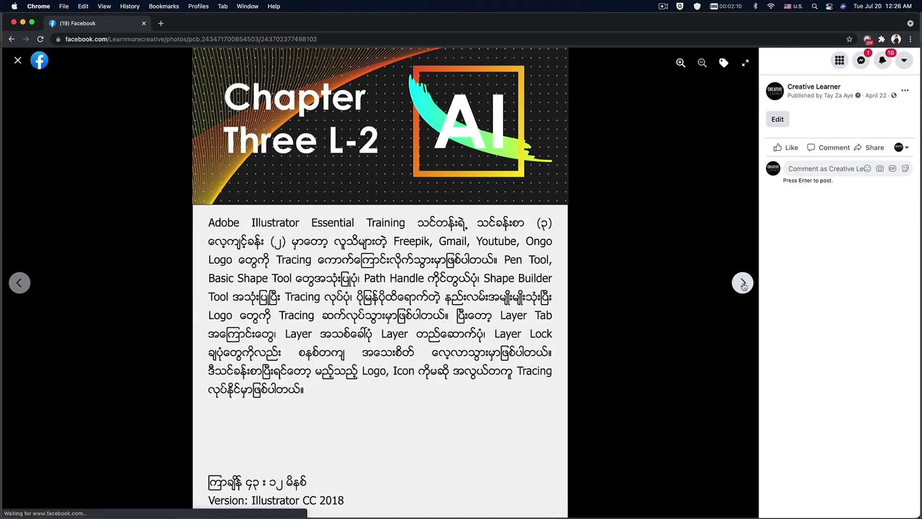
{"action": "left_click", "coordinate": [743, 286]}
{"action": "left_click", "coordinate": [744, 287]}
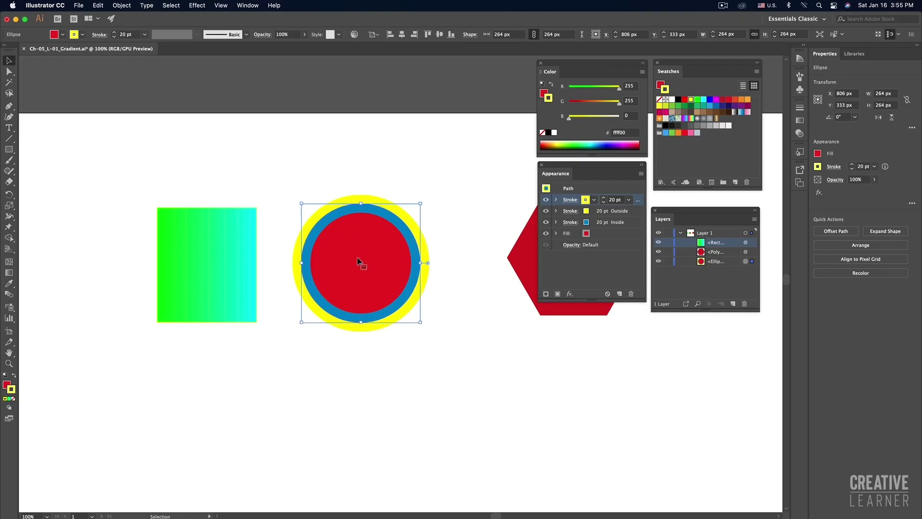
Step: Zoom in on the shapes while checking them in outline view
{"action": "key", "text": "ctrl+y"}
{"action": "key", "text": "ctrl+equal"}
{"action": "key", "text": "ctrl+y"}
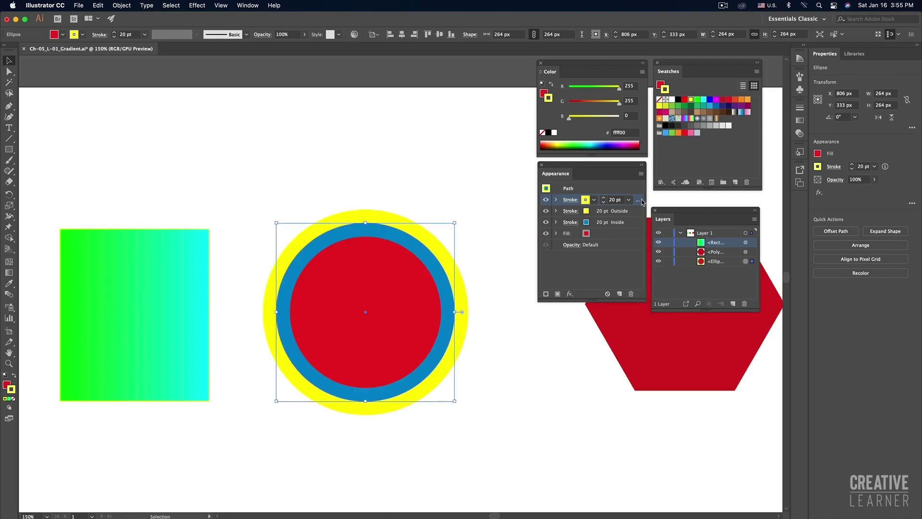
Step: Move the 20 pt stroke below the Outside stroke and scatter the dots to 337%
{"action": "left_click_drag", "start_coordinate": [642, 201], "coordinate": [625, 213]}
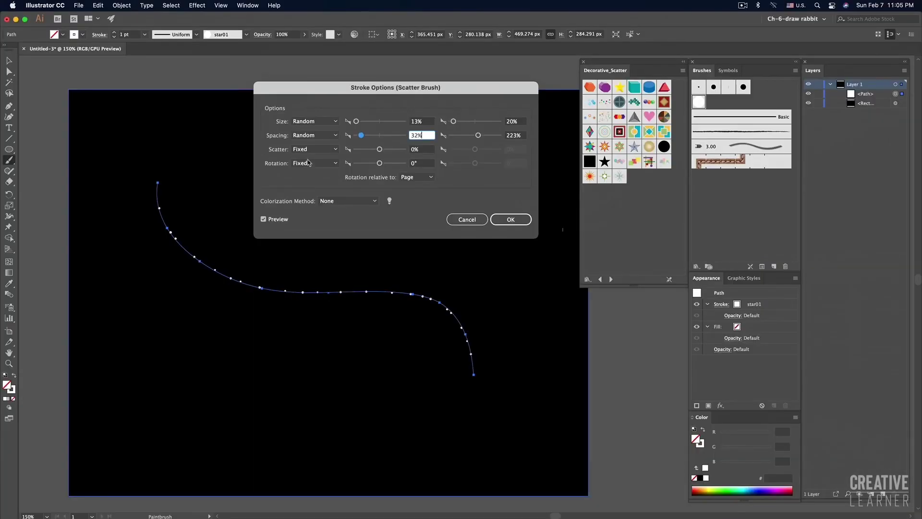
{"action": "left_click", "coordinate": [314, 149]}
{"action": "left_click_drag", "start_coordinate": [380, 149], "coordinate": [389, 152]}
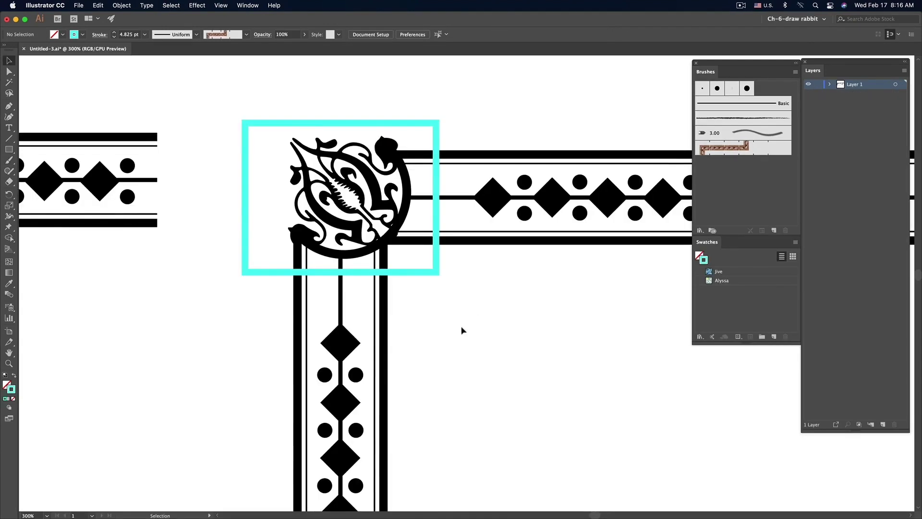
Step: Add cyan squares where the border lines meet the frame and move one to the right edge
{"action": "left_click", "coordinate": [422, 202]}
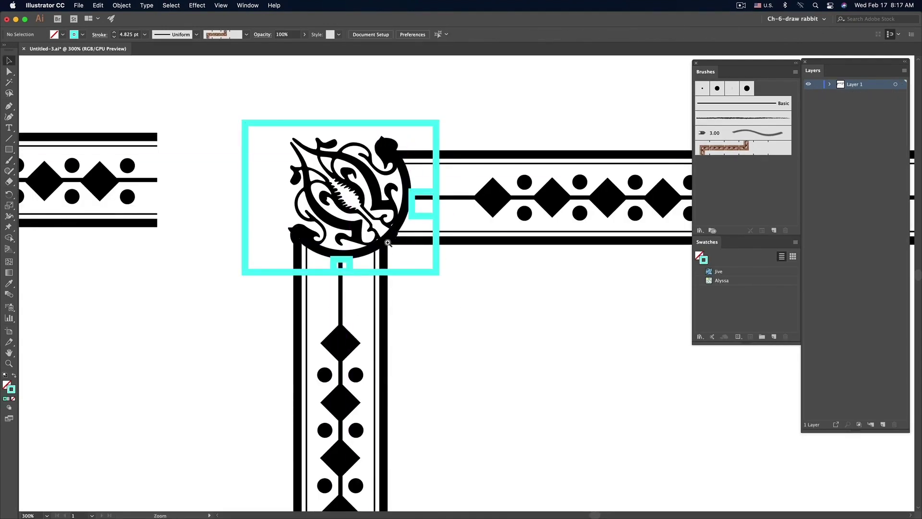
{"action": "left_click", "coordinate": [388, 242]}
{"action": "key", "text": "shift+x"}
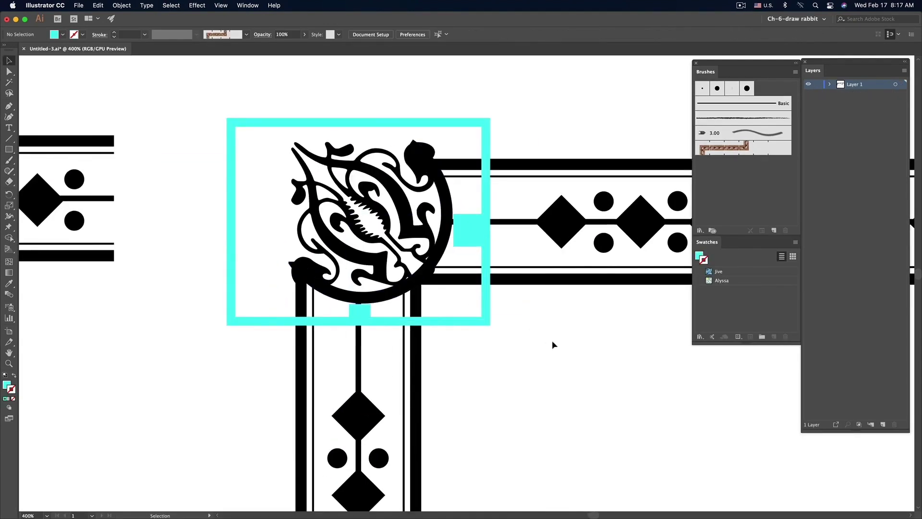
{"action": "left_click_drag", "start_coordinate": [363, 315], "coordinate": [480, 241]}
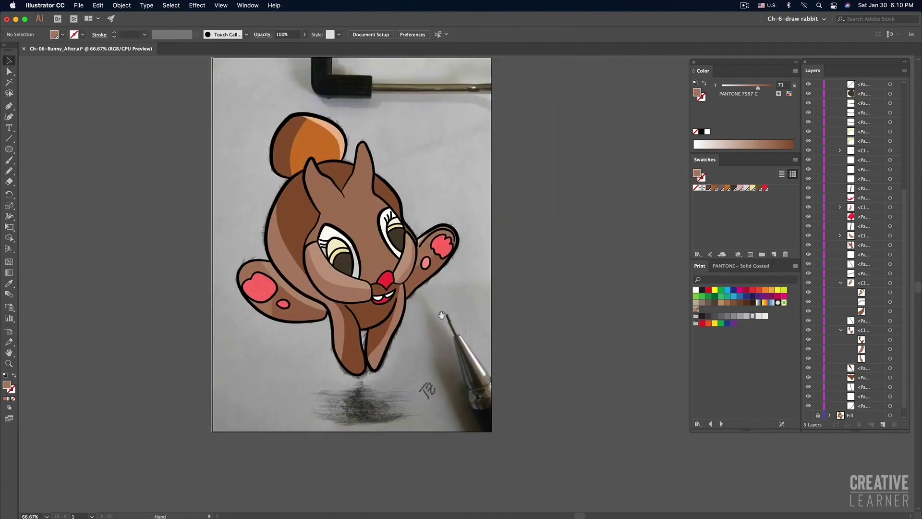
Step: Select an anchor point on the bunny, then select and deselect the rectangle, circle and hexagon
{"action": "left_click", "coordinate": [411, 306]}
{"action": "key", "text": "a"}
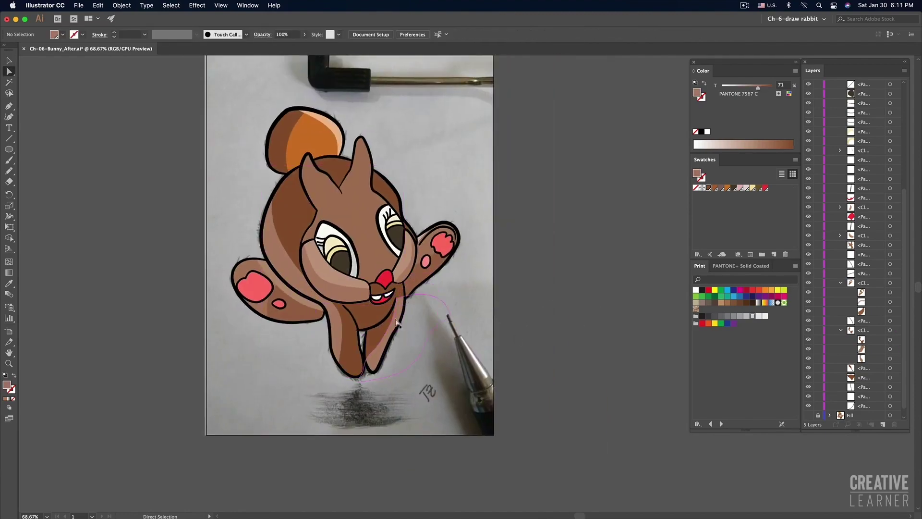
{"action": "left_click", "coordinate": [398, 249]}
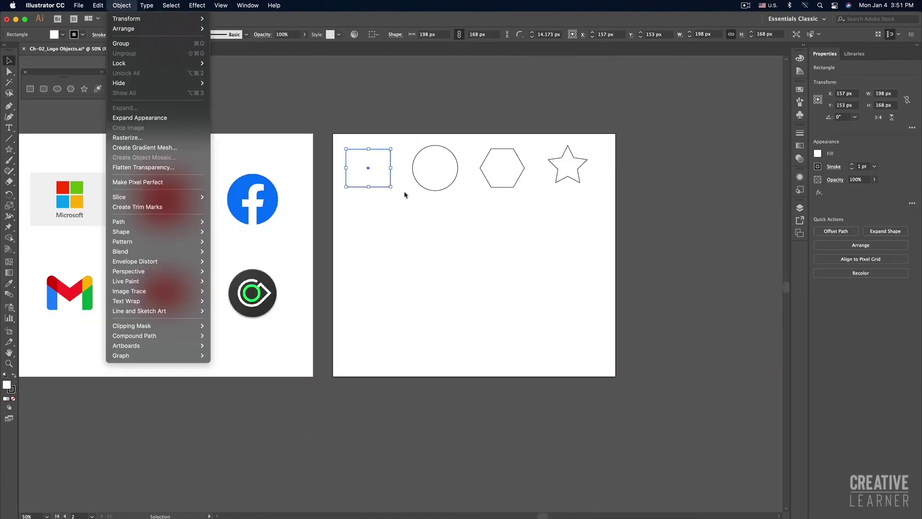
{"action": "left_click", "coordinate": [404, 194]}
{"action": "left_click", "coordinate": [435, 168]}
{"action": "left_click", "coordinate": [502, 168]}
{"action": "left_click", "coordinate": [558, 228]}
{"action": "left_click", "coordinate": [387, 152]}
{"action": "left_click", "coordinate": [445, 193]}
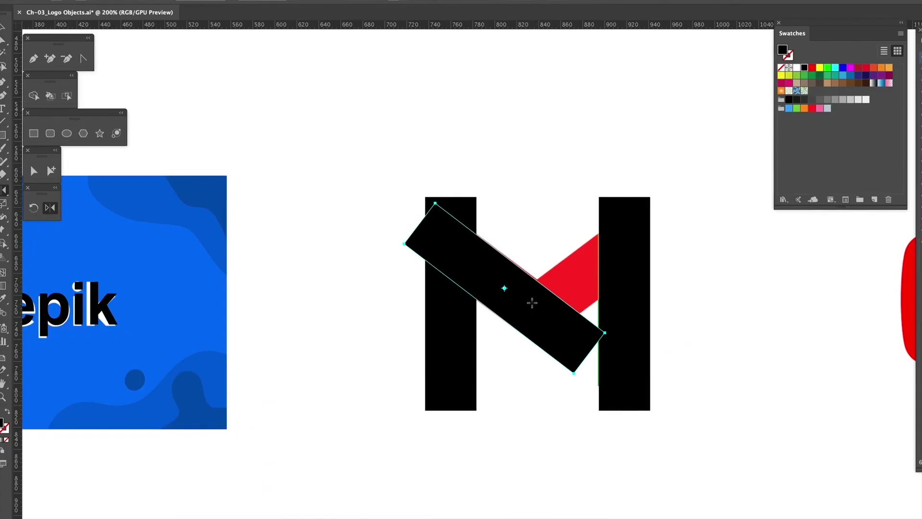
Step: Reflect a copy of the diagonal bar to form a symmetric M logo, viewed as outlines
{"action": "double_click", "coordinate": [50, 208]}
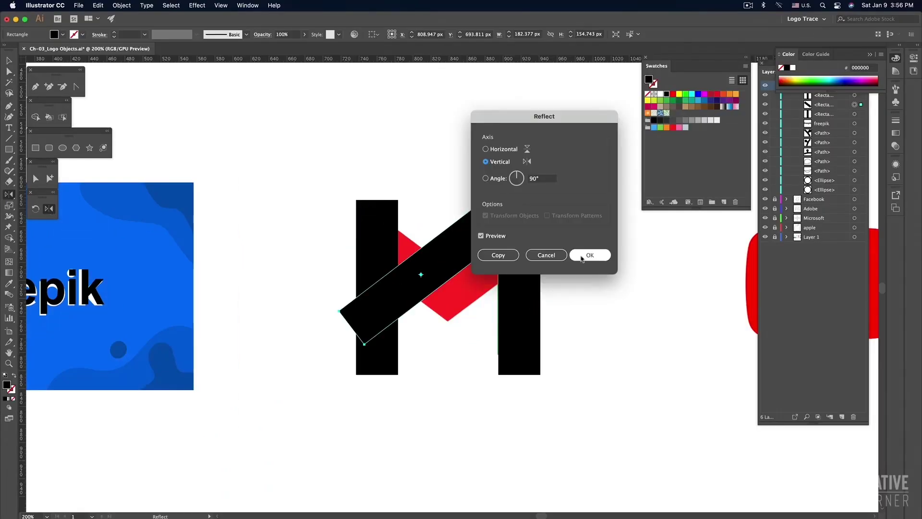
{"action": "left_click", "coordinate": [481, 236]}
{"action": "left_click", "coordinate": [498, 255]}
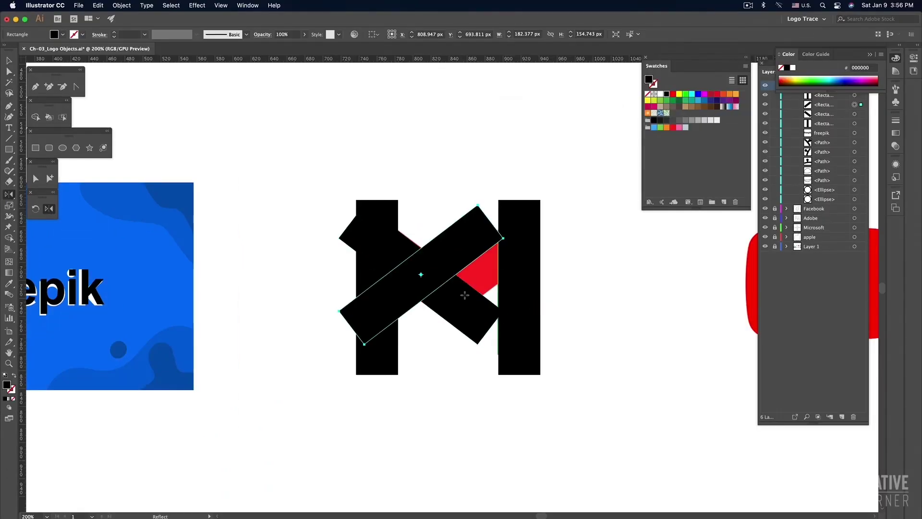
{"action": "left_click_drag", "start_coordinate": [514, 298], "coordinate": [495, 263]}
{"action": "left_click", "coordinate": [632, 312]}
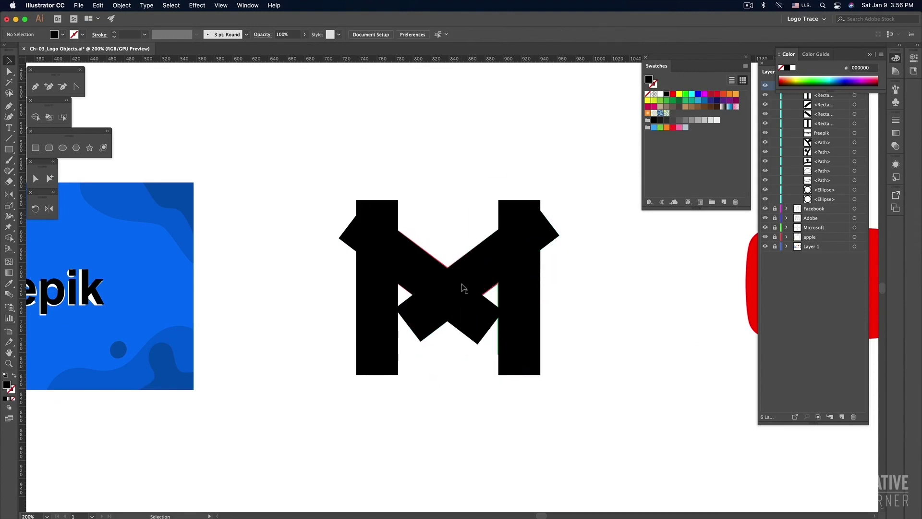
{"action": "key", "text": "ctrl+y"}
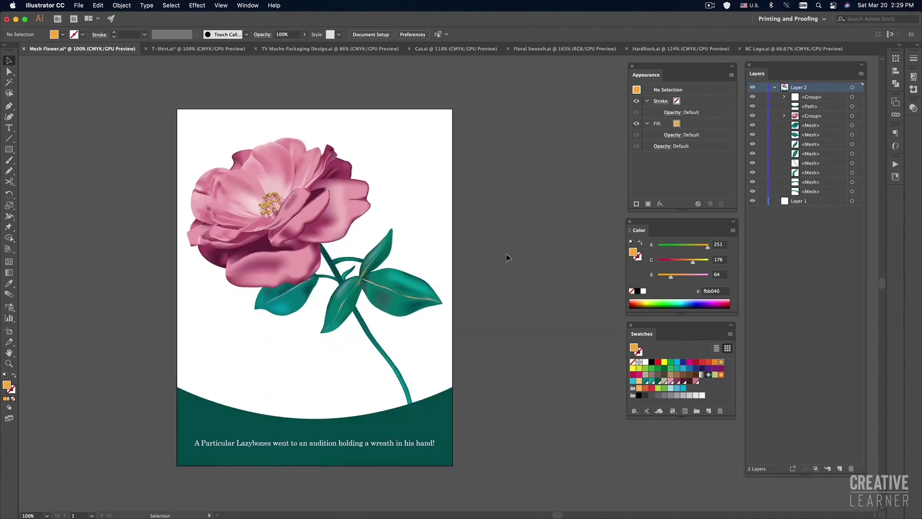
Step: Switch to the T-Shirt document, check it in outline view, and return to 100% zoom
{"action": "key", "text": "ctrl+Tab"}
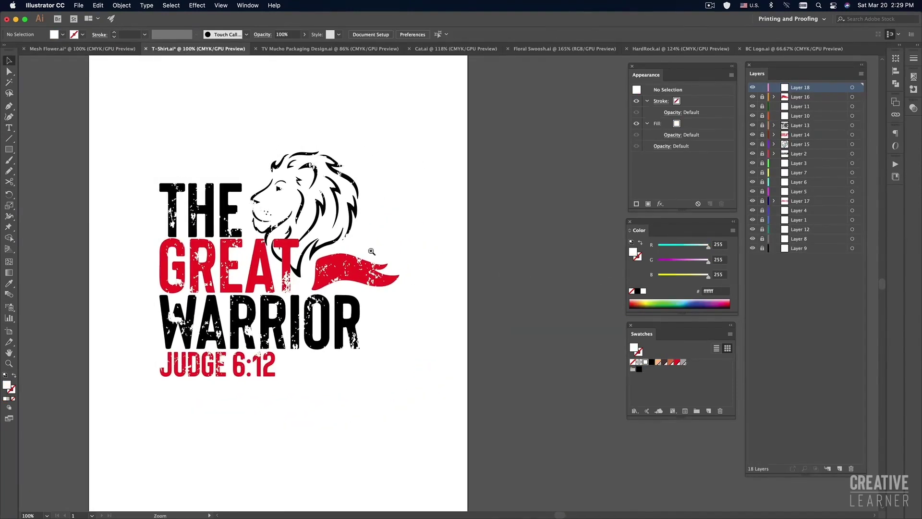
{"action": "key", "text": "ctrl+y"}
{"action": "key", "text": "ctrl+plus"}
{"action": "key", "text": "ctrl+y"}
{"action": "key", "text": "ctrl+1"}
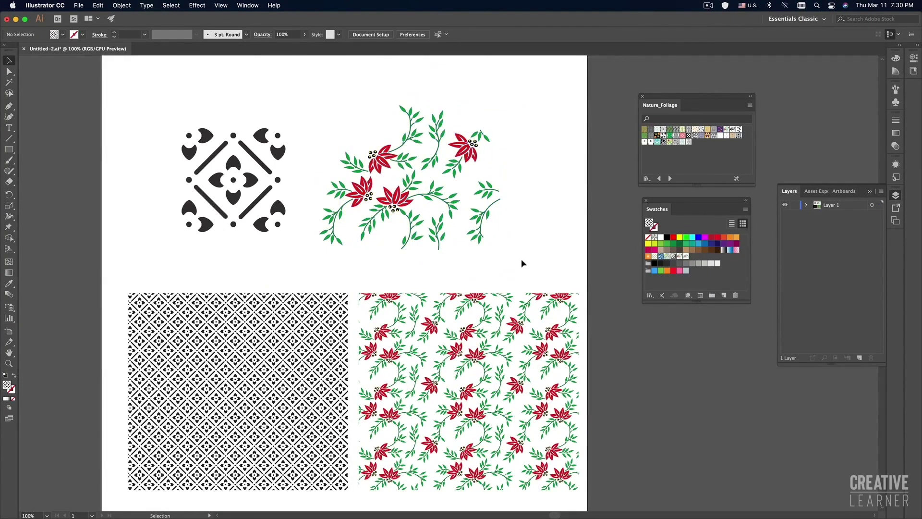
Step: Rotate the flower group 45° with the transform also applied to its patterns
{"action": "left_click", "coordinate": [540, 261]}
{"action": "key", "text": "ctrl+y"}
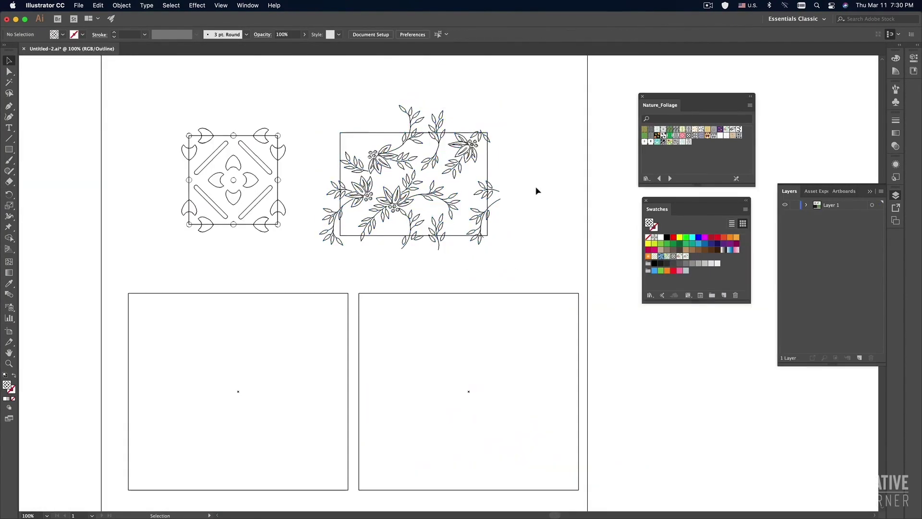
{"action": "key", "text": "ctrl+y"}
{"action": "left_click", "coordinate": [451, 218]}
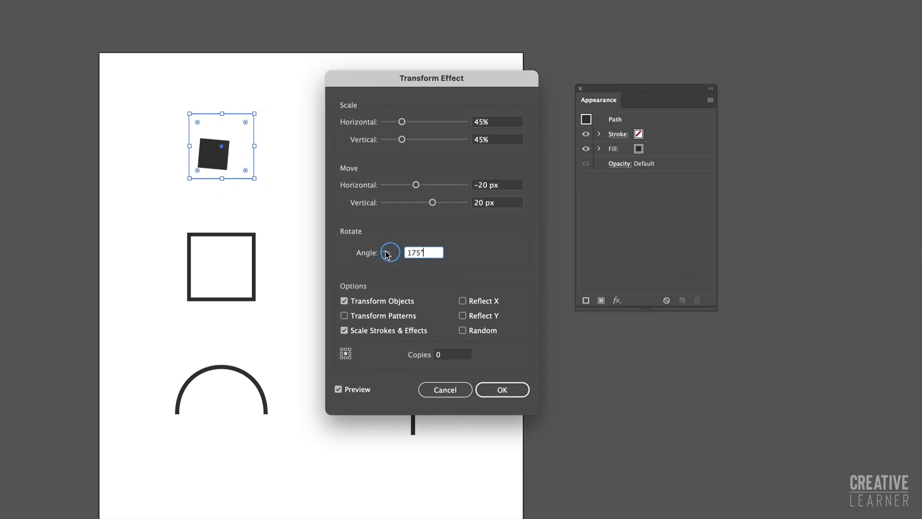
{"action": "type", "text": "45"}
{"action": "key", "text": "Tab"}
{"action": "left_click", "coordinate": [344, 316]}
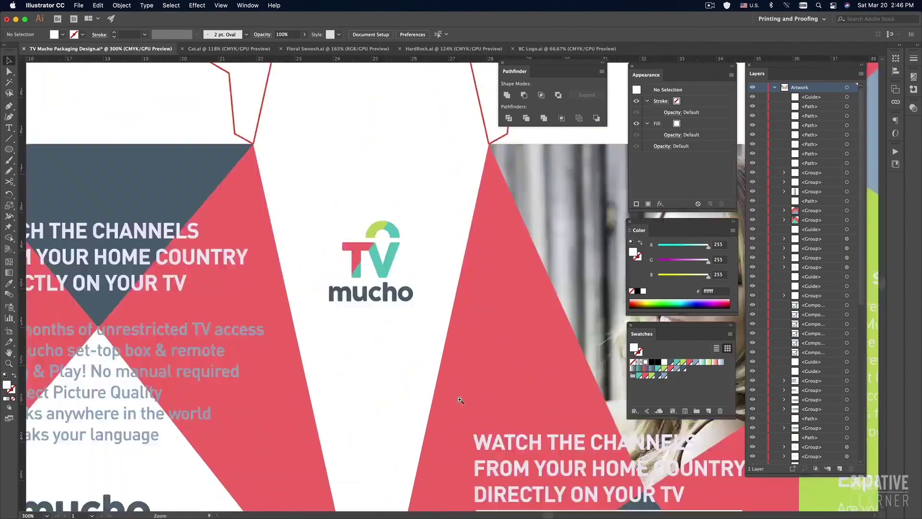
Step: Select the TV logo shape with Direct Selection and bring up the Select > Same options
{"action": "left_click", "coordinate": [403, 236]}
{"action": "key", "text": "a"}
{"action": "left_click", "coordinate": [381, 262]}
{"action": "left_click", "coordinate": [172, 5]}
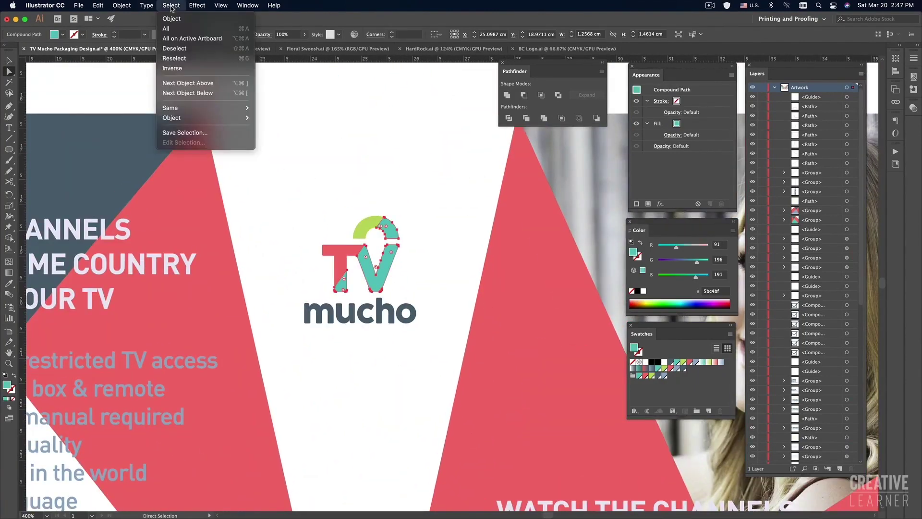